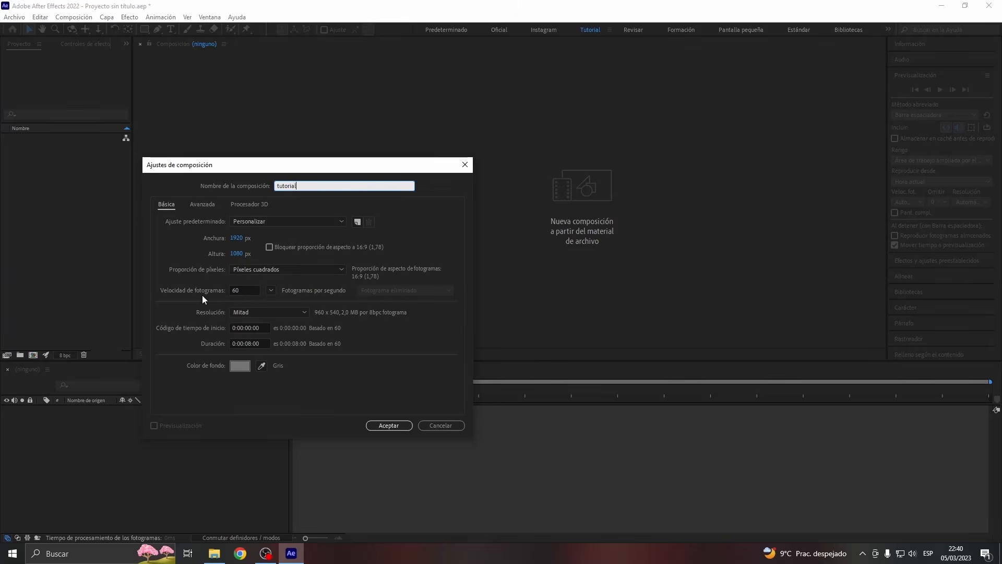
Create the tutorial composition and import Logo NESCAFÉ2.ai as a composition with footage dimensions set to layer size.
left_click(388, 425)
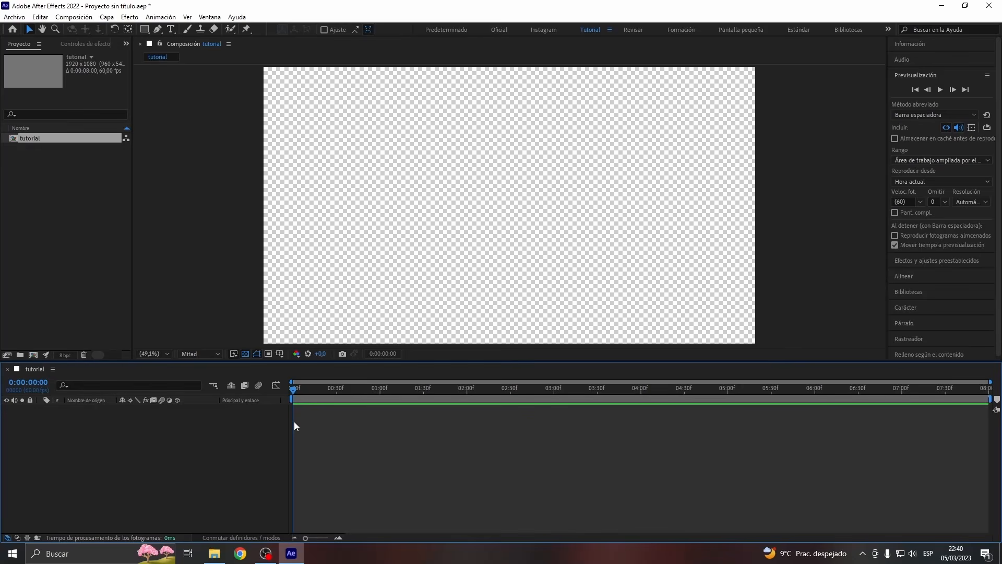
left_click(214, 553)
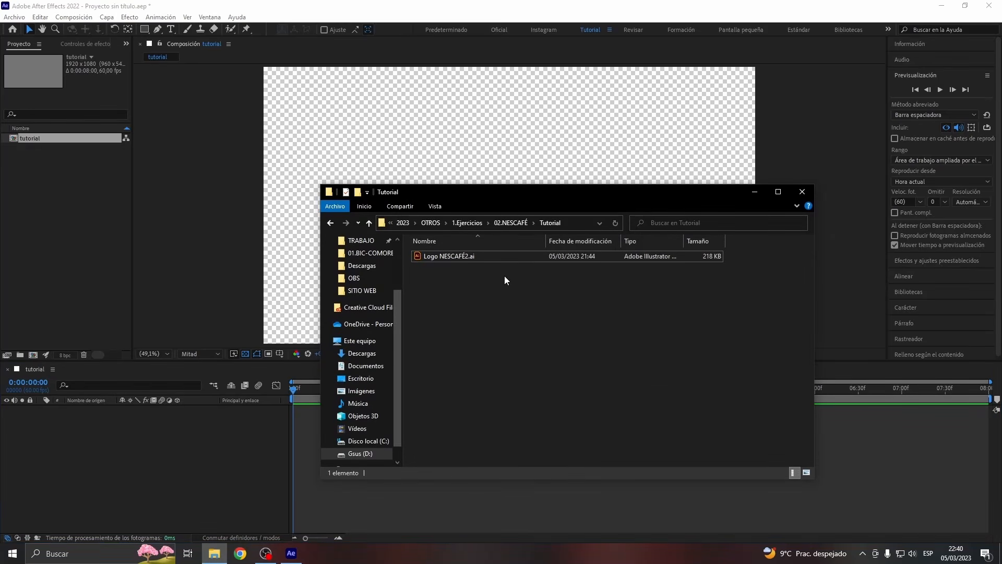
left_click(471, 254)
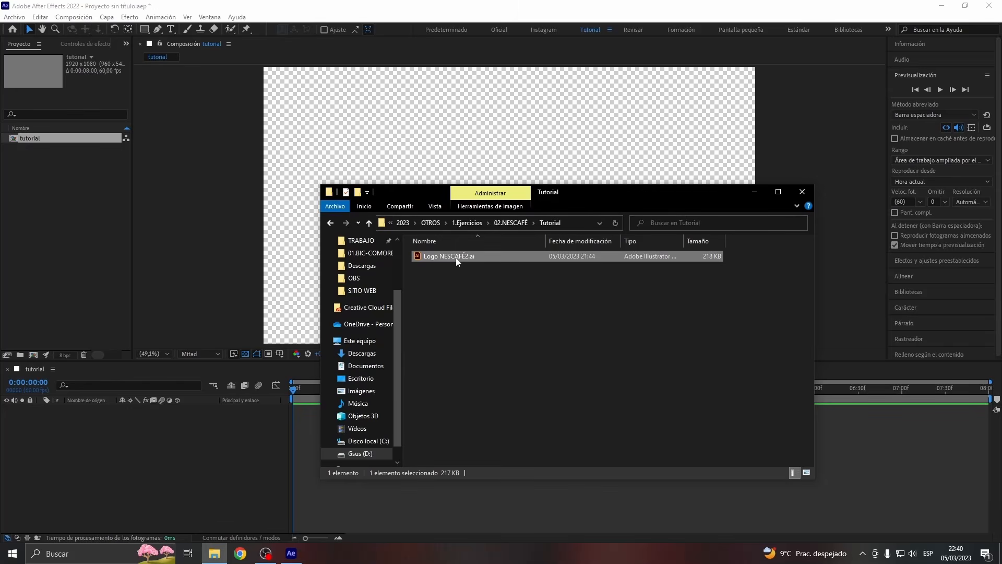
left_click_drag(455, 258, 67, 166)
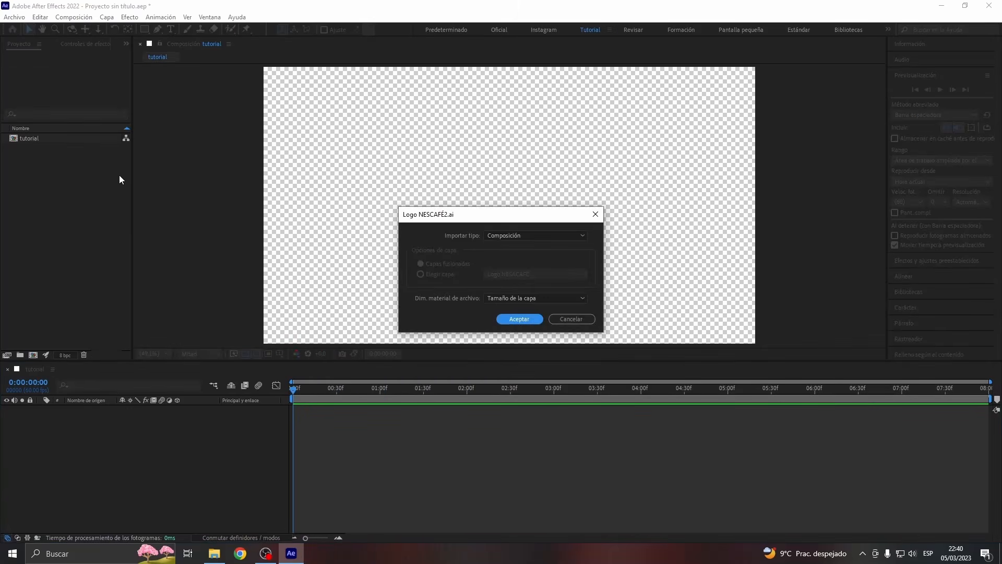
left_click(518, 234)
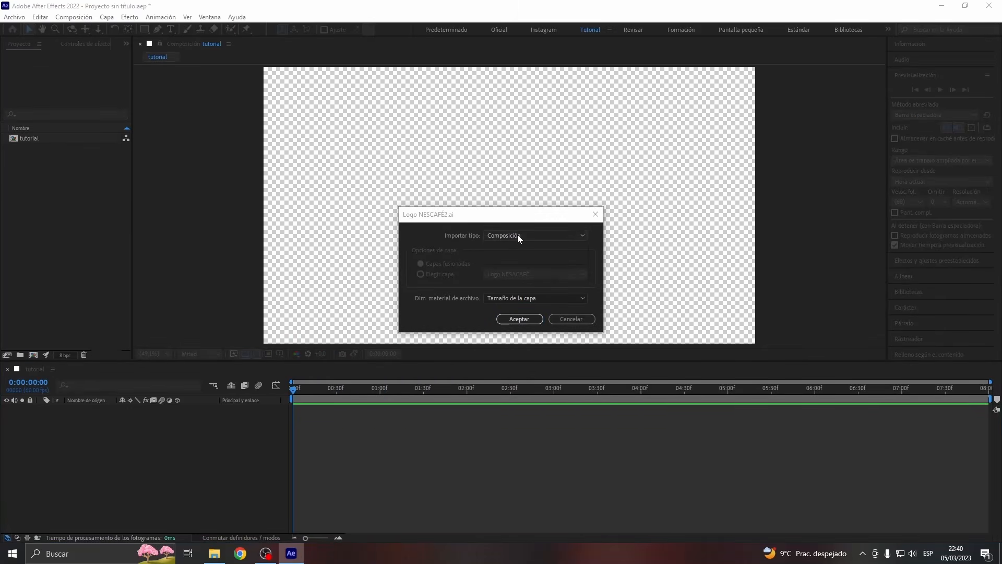
left_click(522, 235)
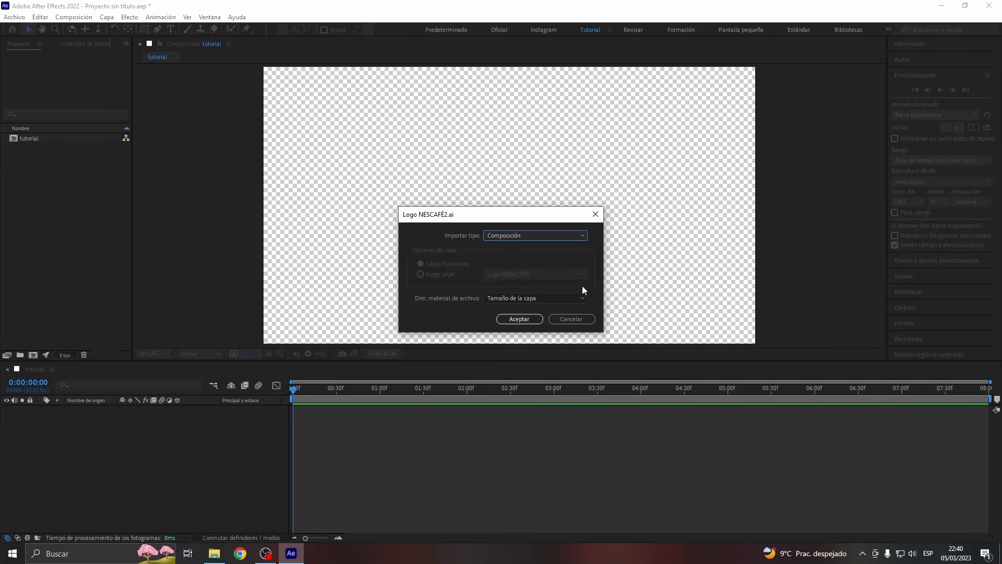
left_click(546, 300)
left_click(537, 307)
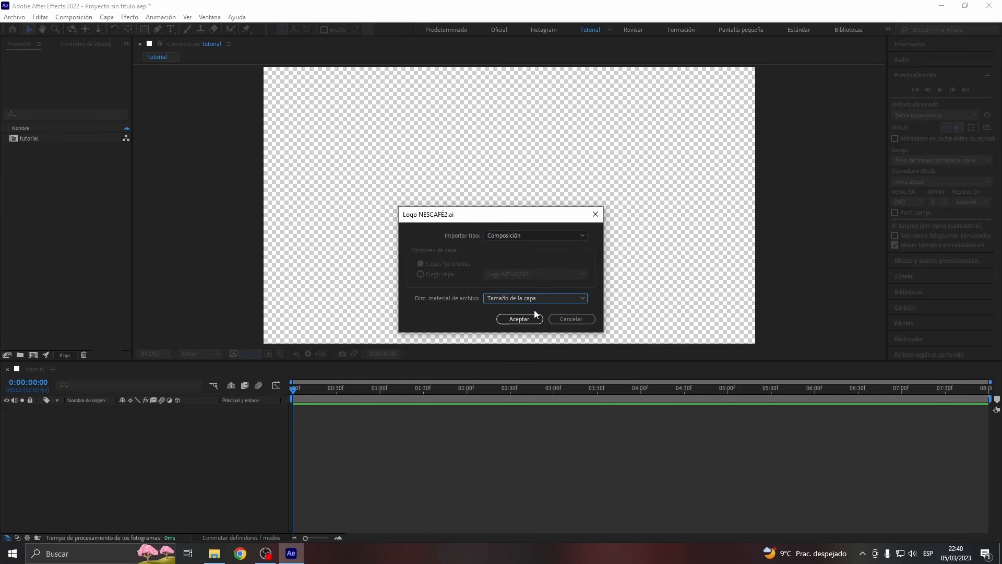
left_click(520, 319)
left_click(66, 166)
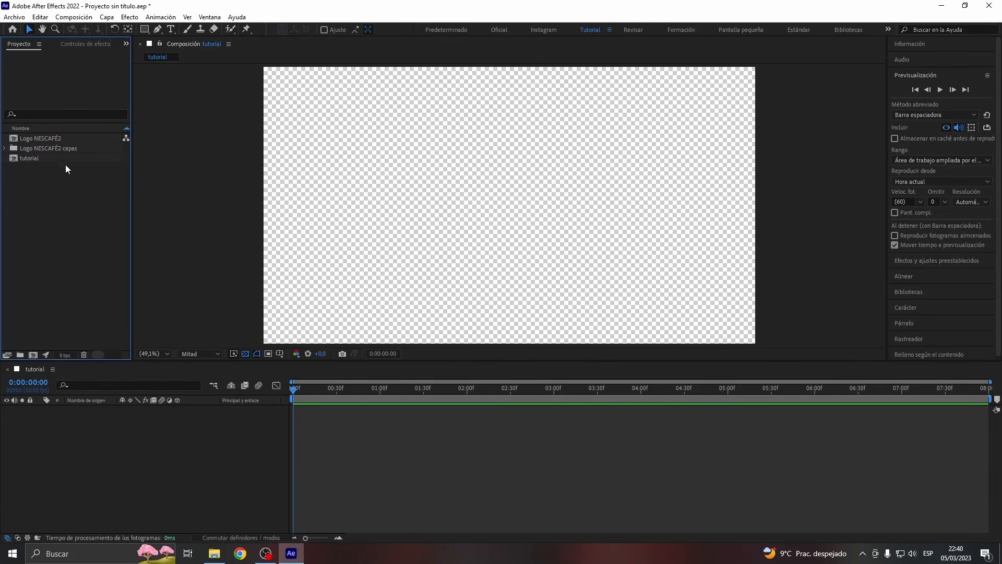
Open the Logo NESCAFÉ2 composition and create shapes from its vector logo layer.
double_click(44, 141)
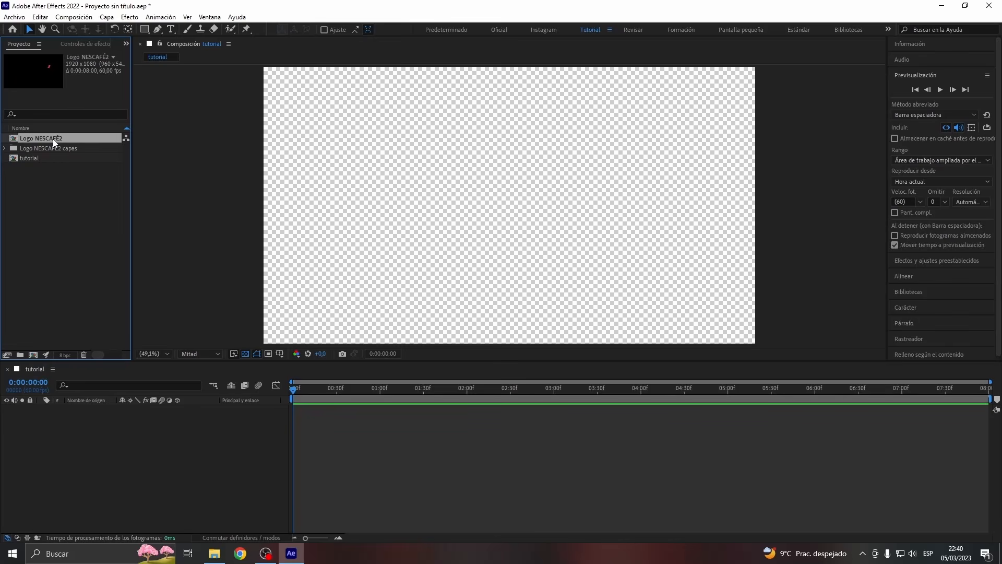
left_click(95, 410)
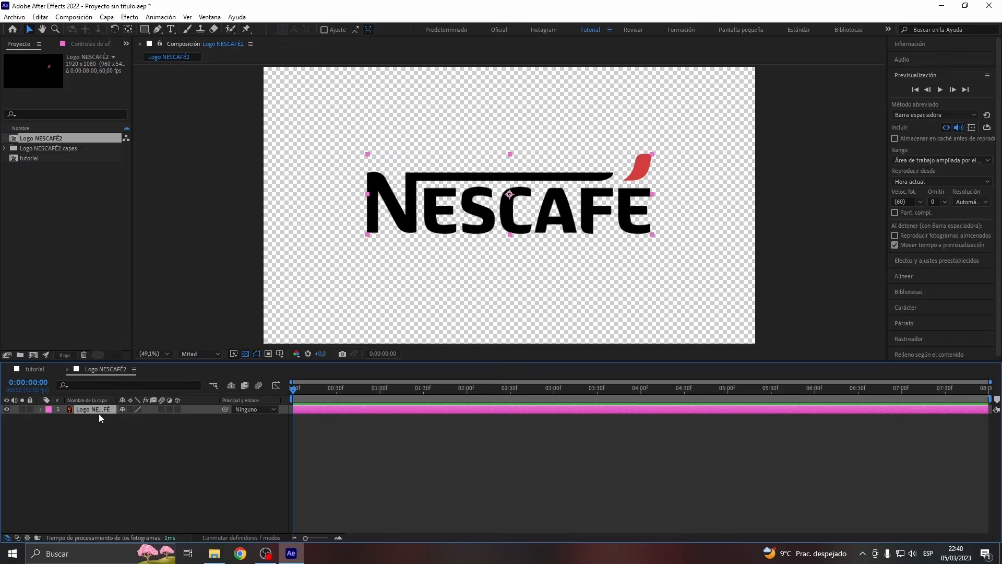
right_click(98, 411)
mouse_move(226, 321)
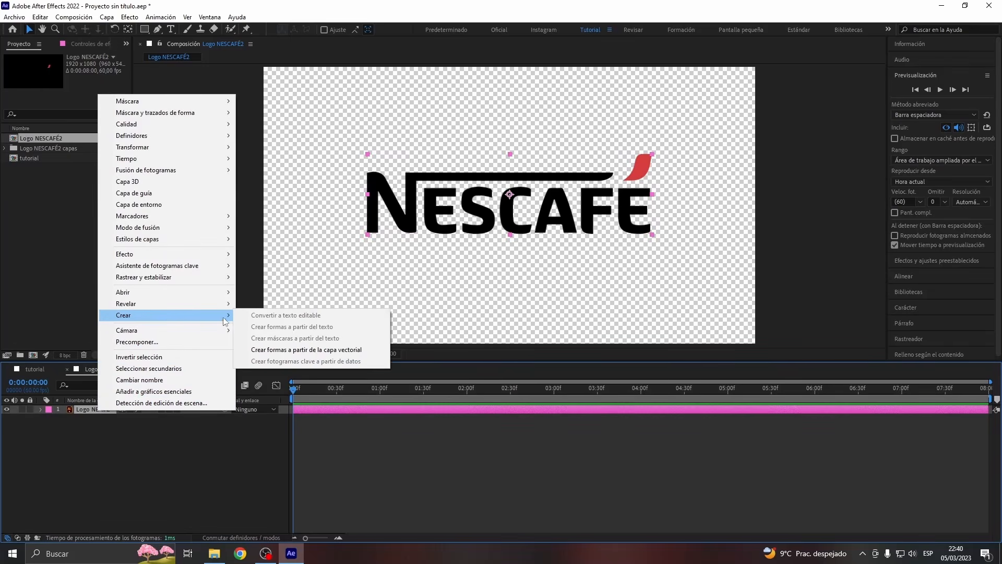
left_click(304, 351)
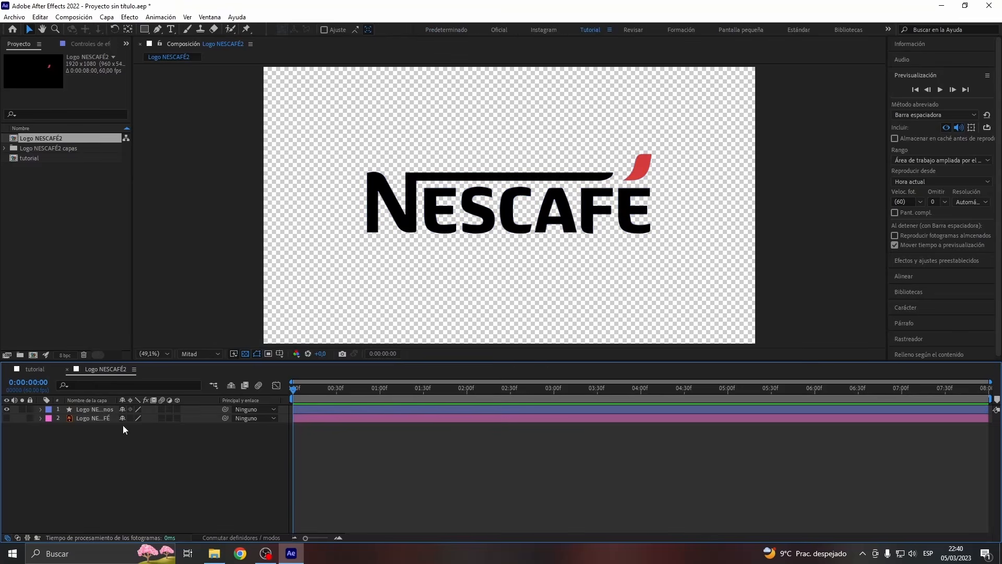
Duplicate the logo's shape layer seven times so there is one copy for each letter and the accent.
left_click(104, 409)
left_click(98, 410)
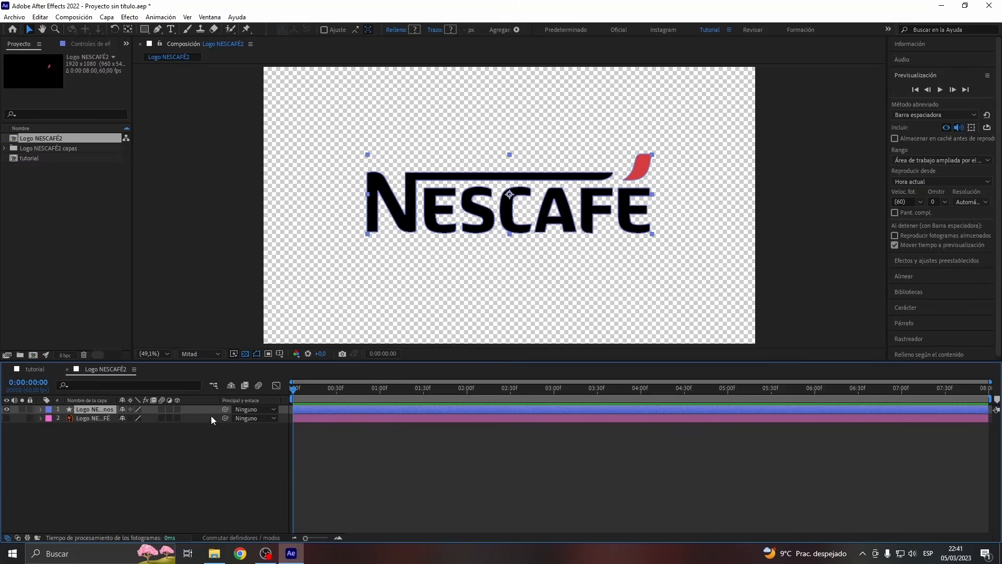
left_click(105, 448)
left_click(96, 408)
key("ctrl+d")
key("ctrl+d")
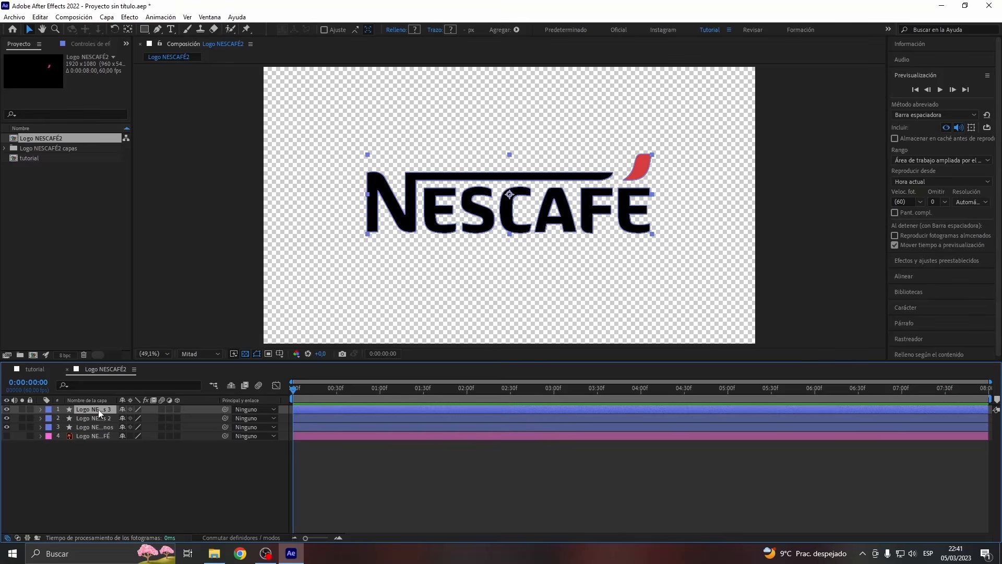
key("ctrl+d")
key("ctrl+d")
key("ctrl+d")
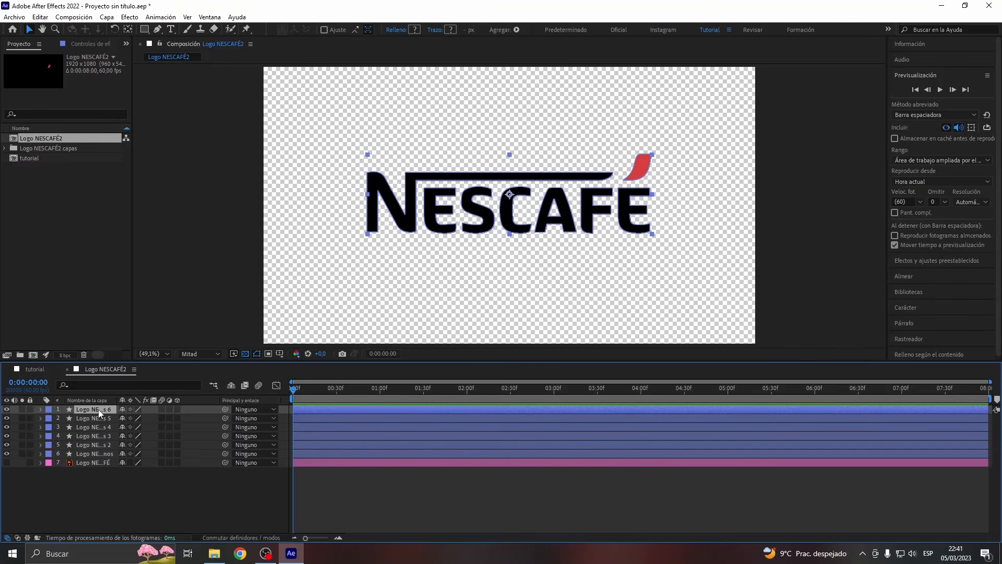
key("ctrl+d")
key("ctrl+d")
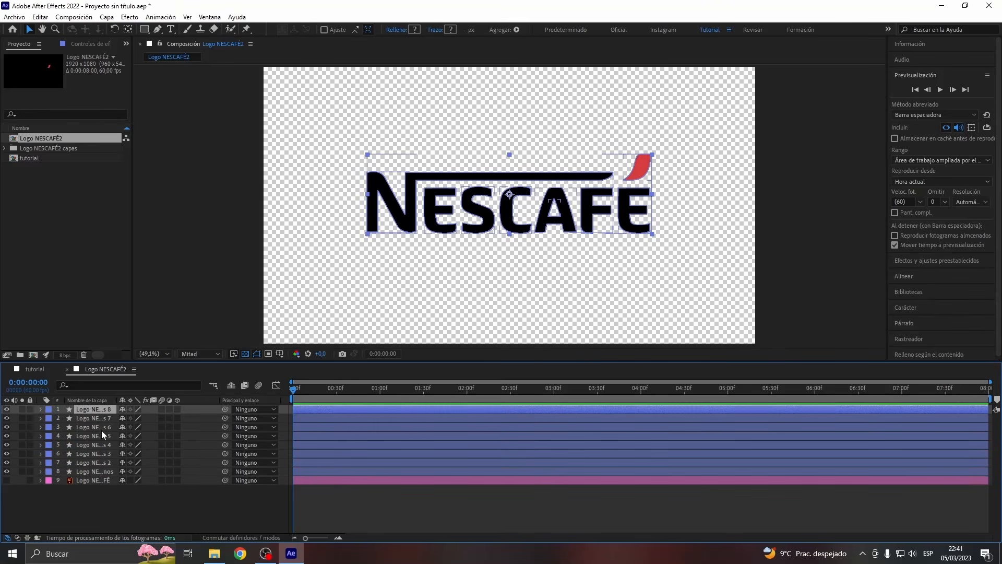
Rename the shape layers from the lowest upward as n, e, s, c, a, f, e and an accent mark.
left_click(95, 471)
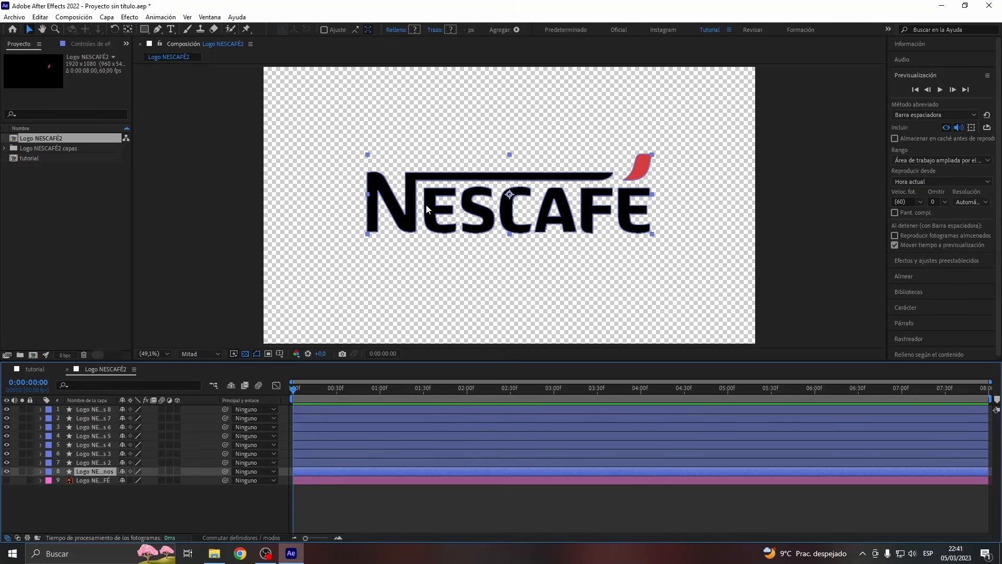
type("n")
key("Return")
left_click(103, 459)
key("Return")
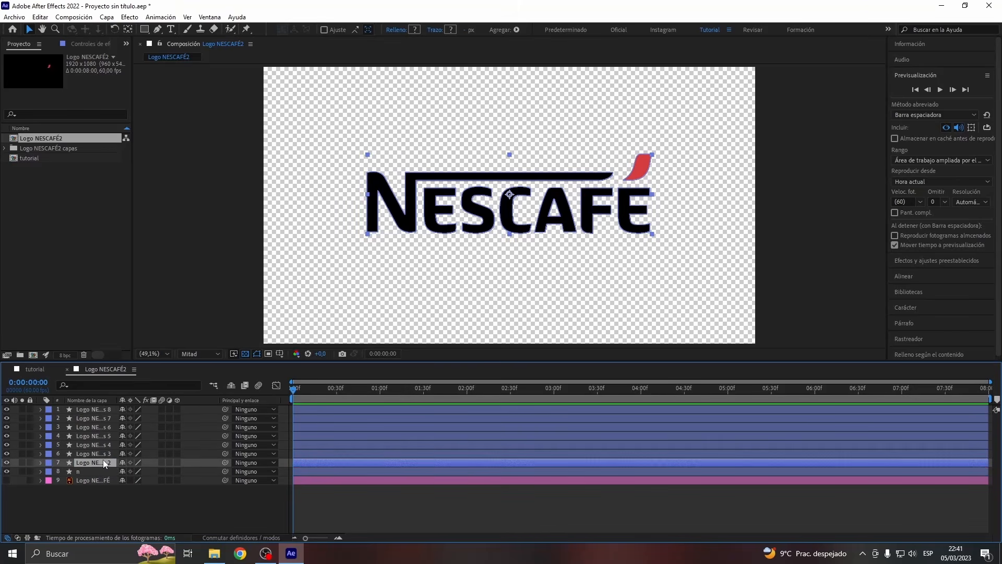
type("e")
key("Return")
left_click(105, 452)
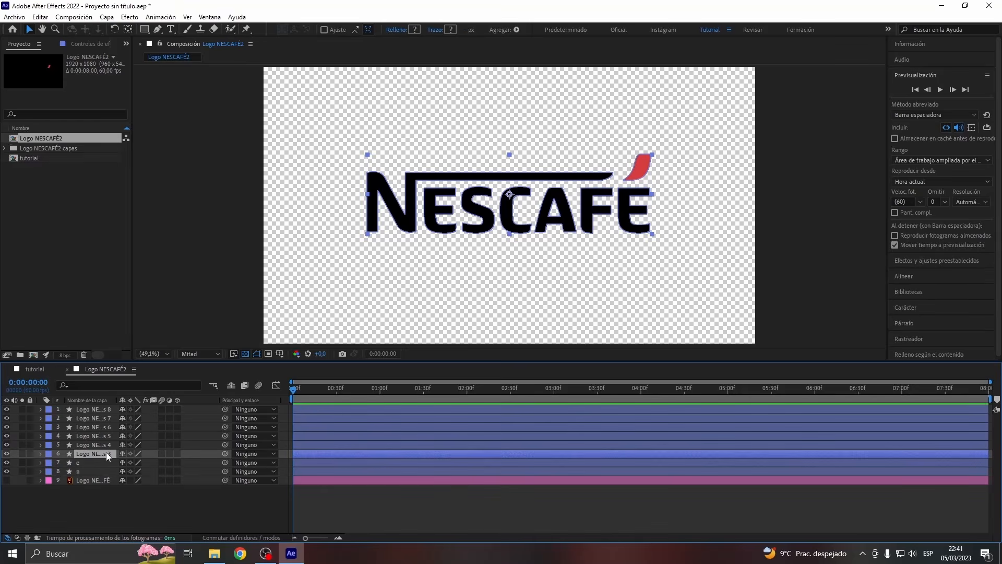
key("Return")
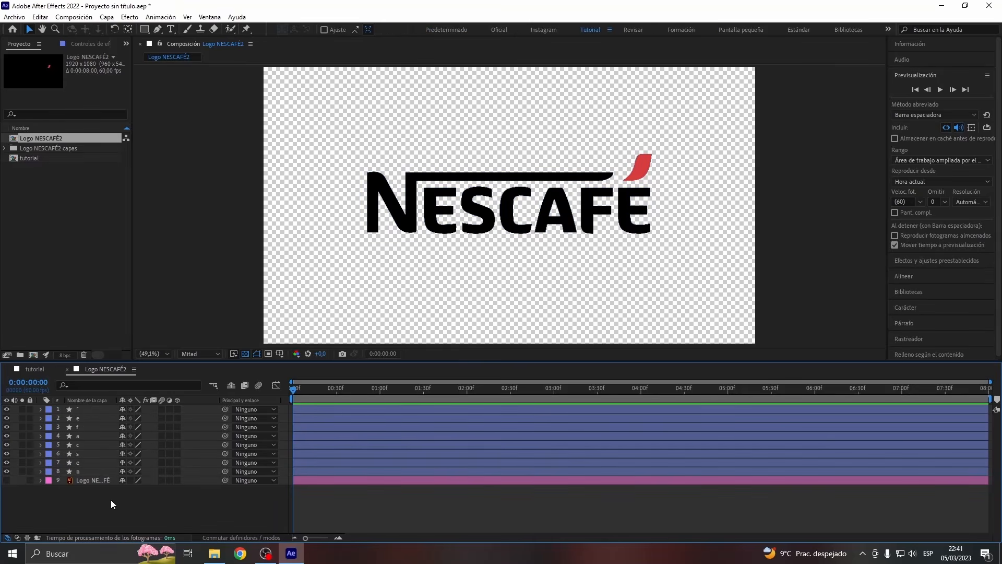
Delete Grupo 1 through Grupo 7 from the n layer's contents, keeping only the N shape in Grupo 8.
left_click(91, 471)
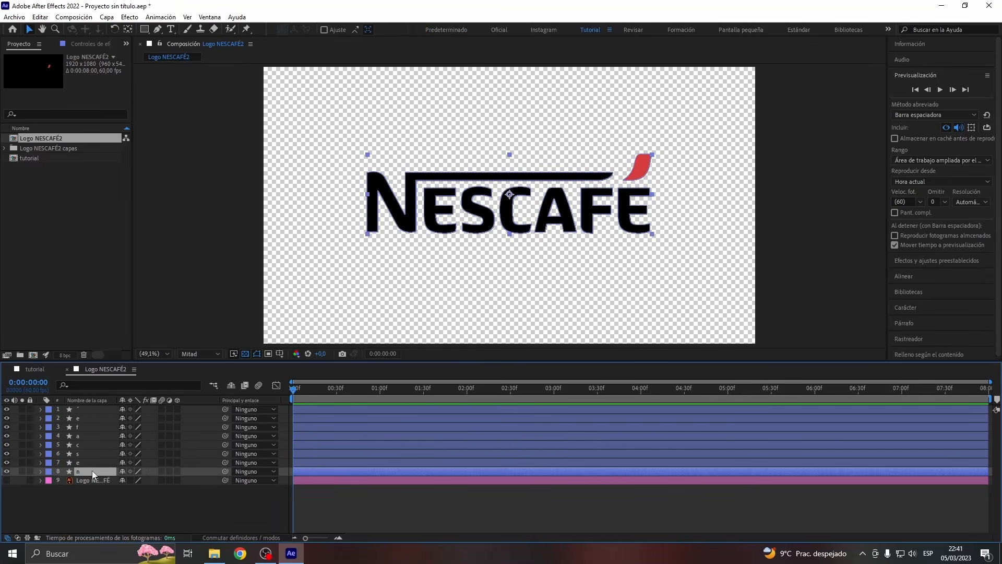
key("Return")
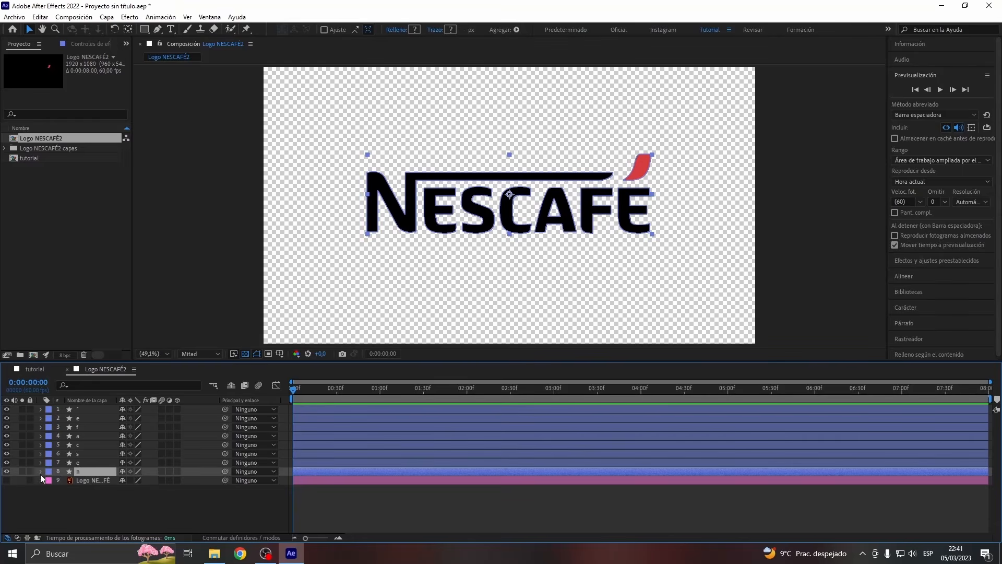
left_click(41, 472)
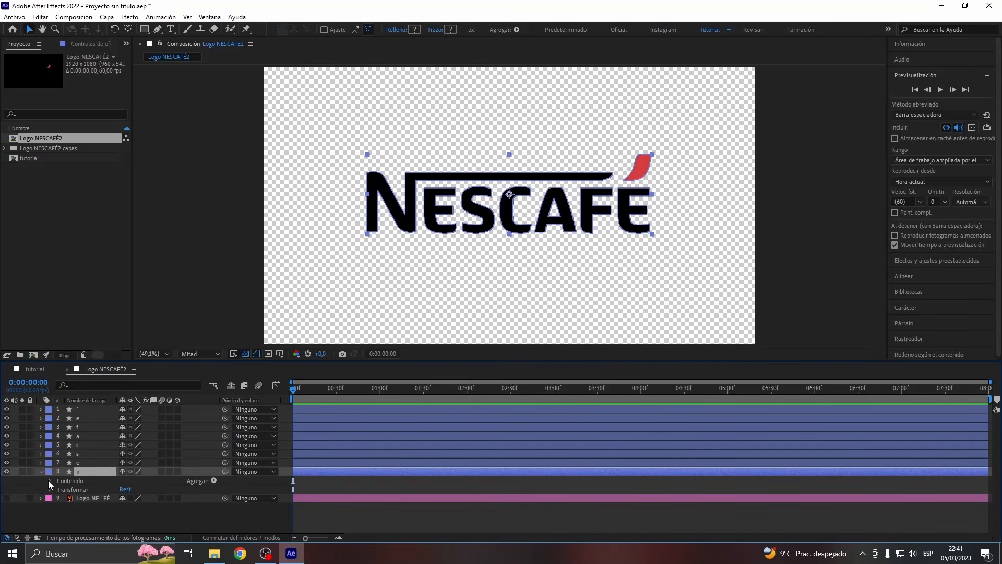
left_click(49, 481)
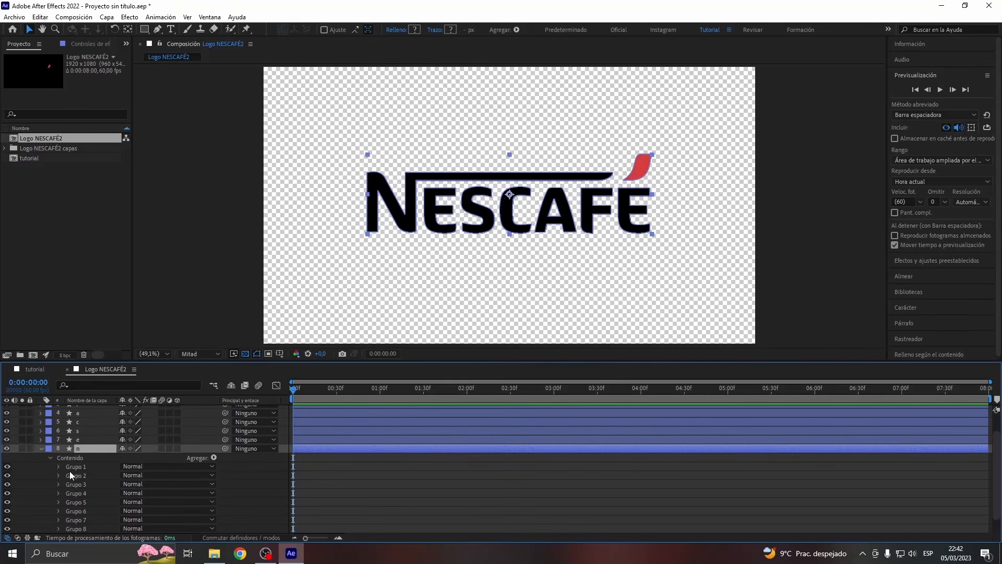
scroll(89, 459, "down", 1)
left_click(85, 450)
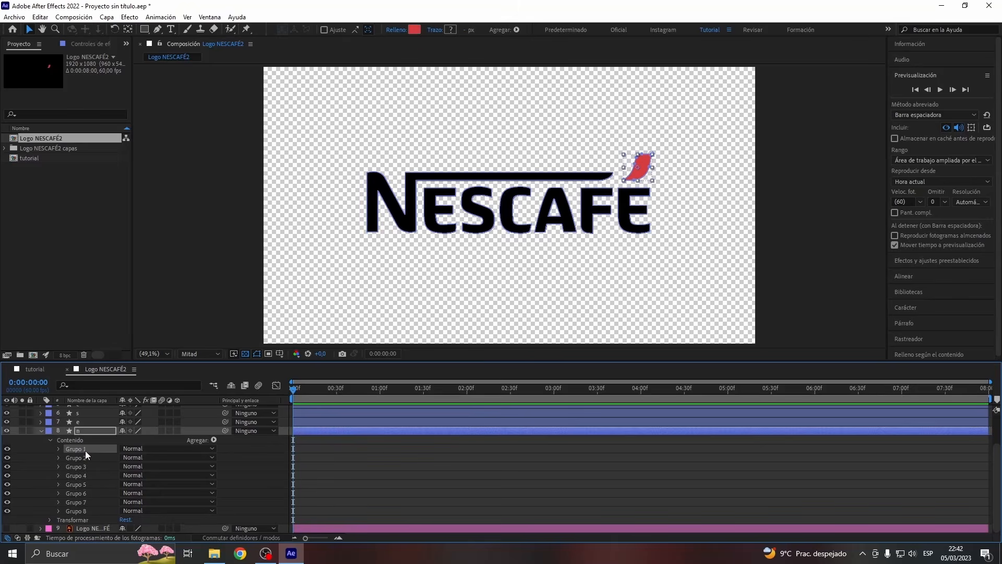
left_click(86, 501, "shift")
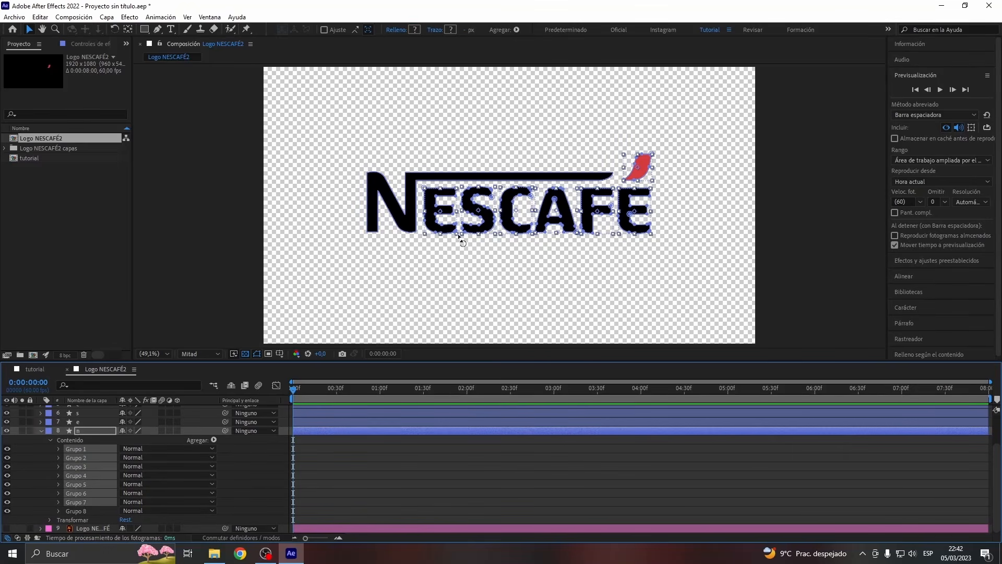
key("Delete")
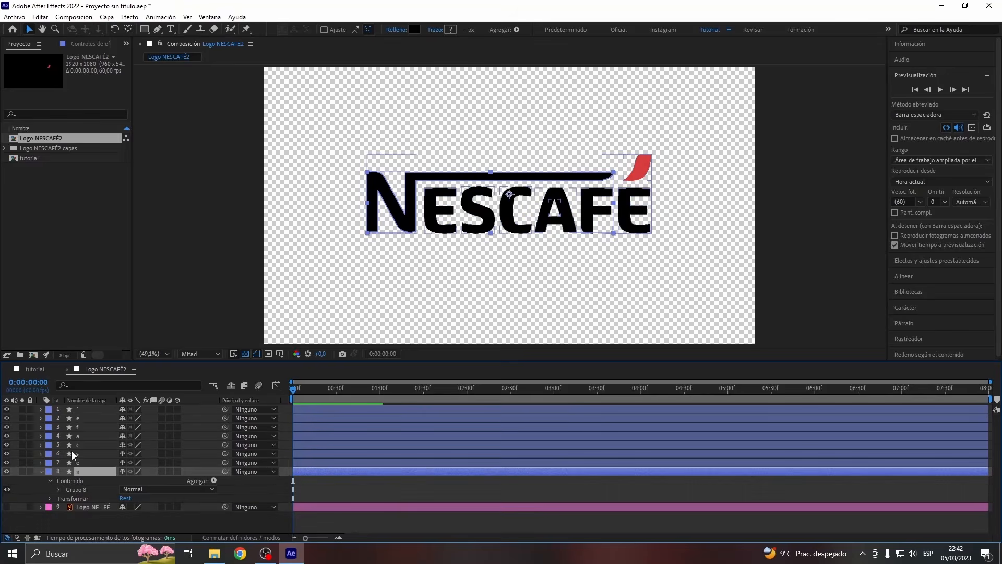
left_click(41, 472)
Delete every group except Grupo 7 from the contents of the e layer directly above n, keeping only the first E.
left_click(41, 463)
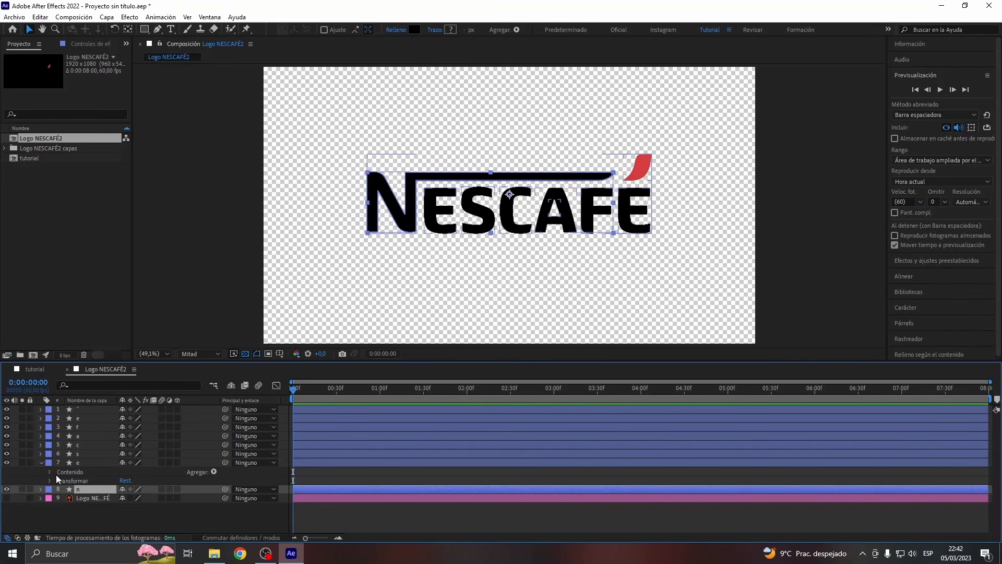
left_click(54, 472)
scroll(50, 471, "down", 1)
scroll(82, 462, "down", 2)
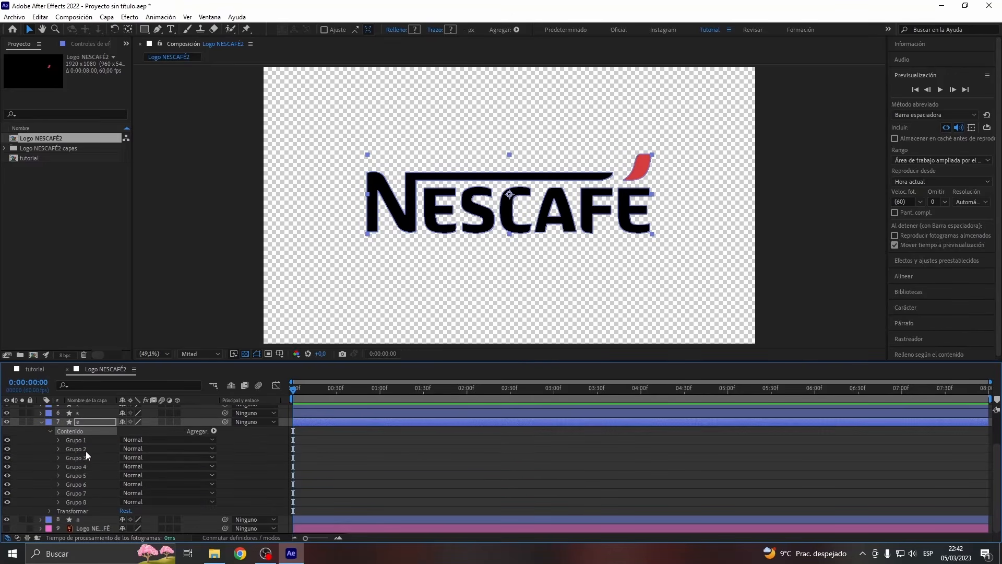
left_click(87, 443)
left_click(87, 500, "shift")
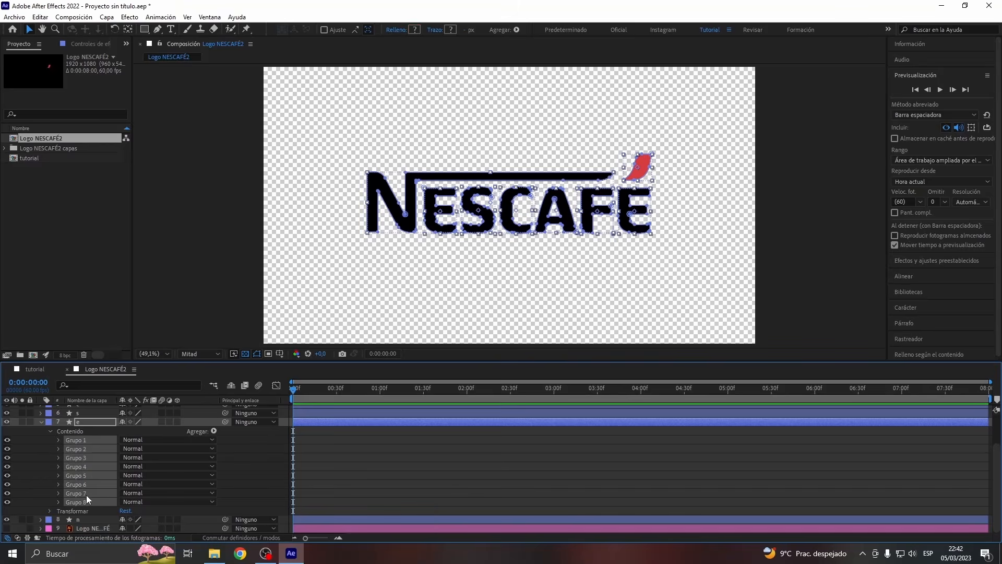
left_click(86, 493, "ctrl")
key("Delete")
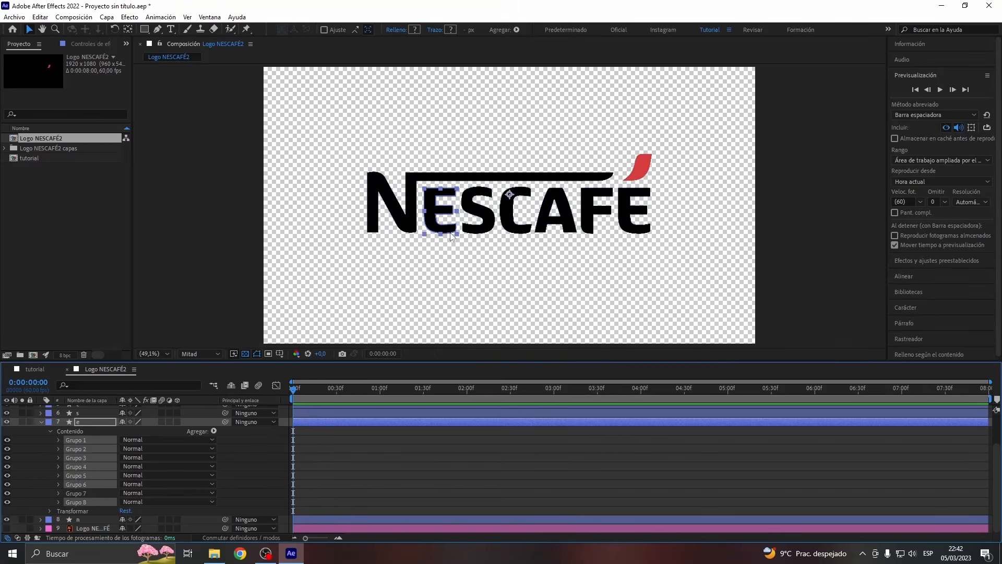
left_click(41, 462)
left_click(131, 505)
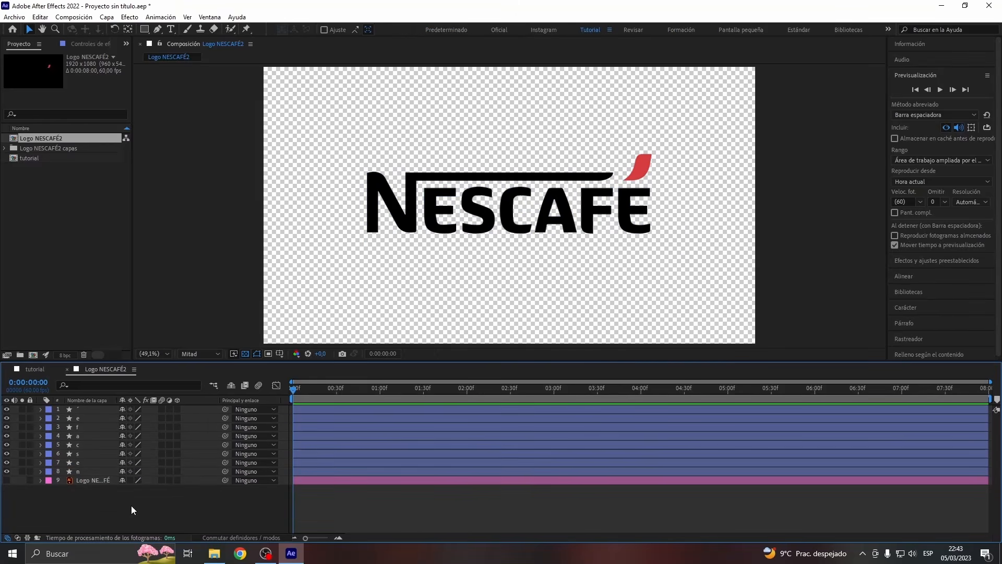
Copy all eight letter and accent shape layers from the Logo NESCAFÉ2 composition into the tutorial composition.
left_click(80, 471)
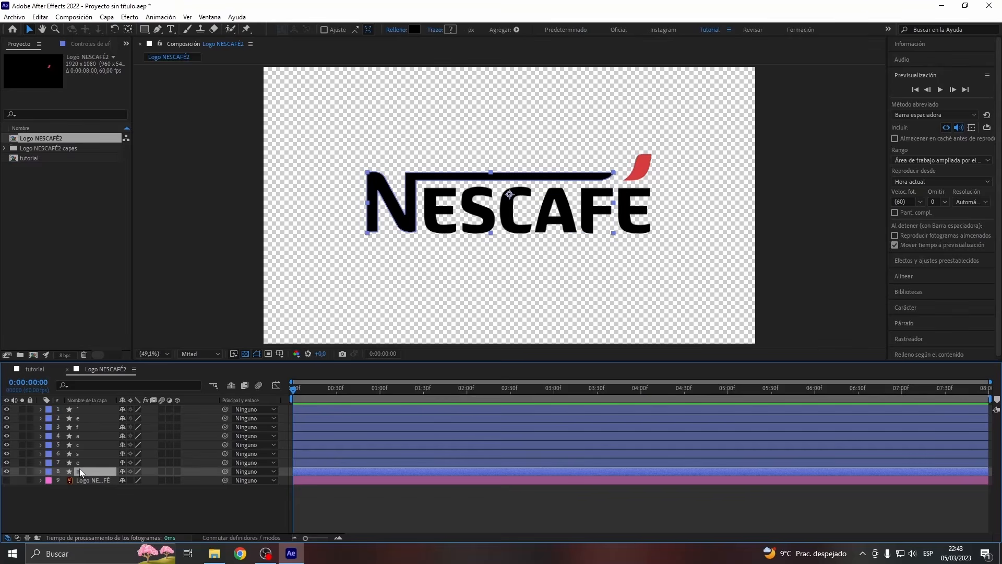
left_click(83, 409, "shift")
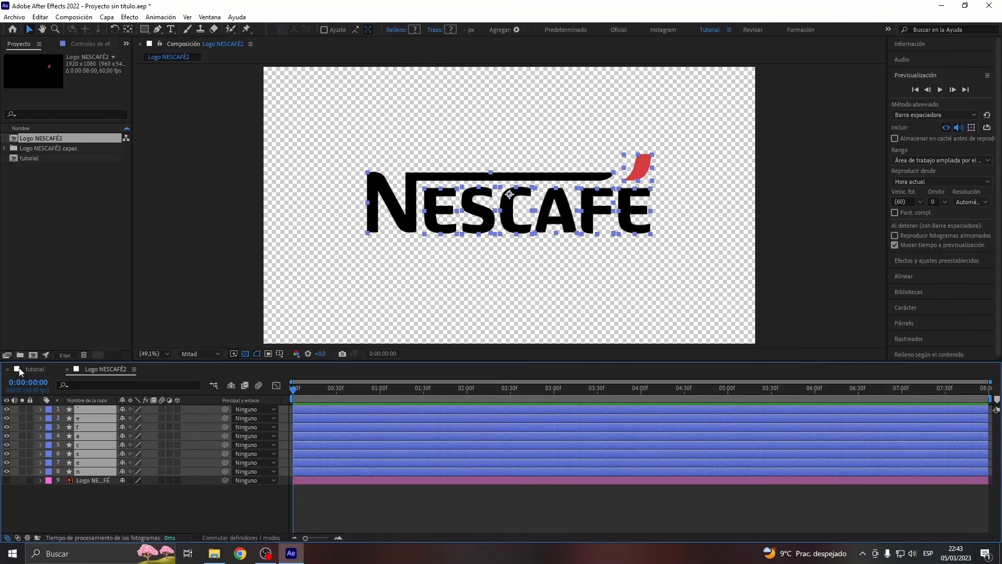
left_click(37, 369)
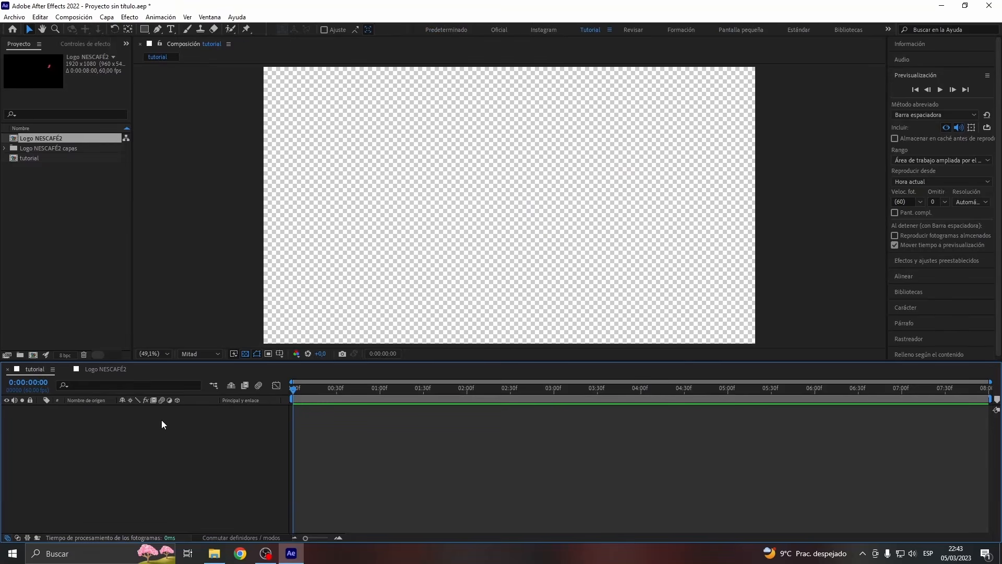
key("ctrl+v")
left_click(139, 493)
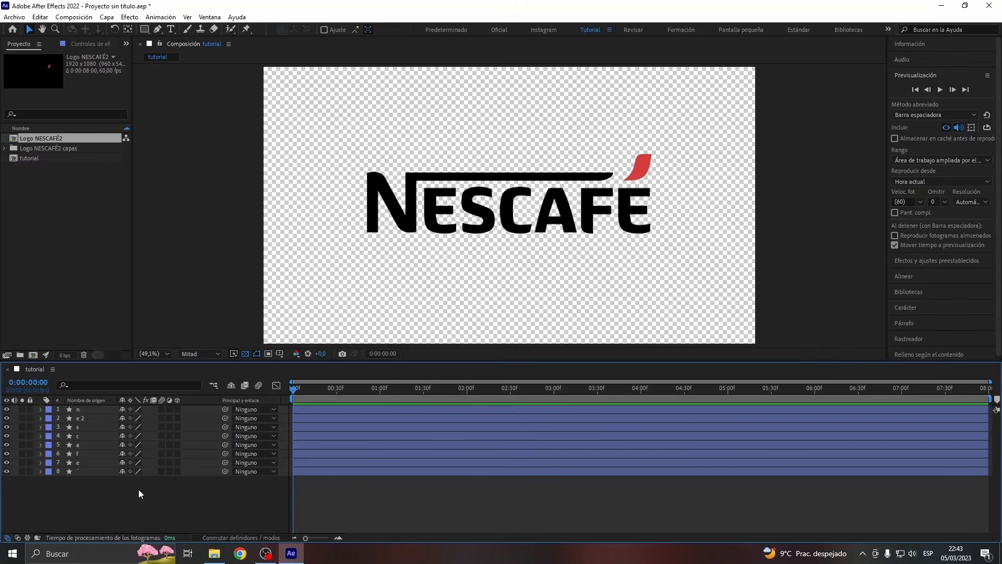
Create a white (FFFFFF) solid named BG at 1920 x 1080 px in the tutorial composition.
right_click(143, 496)
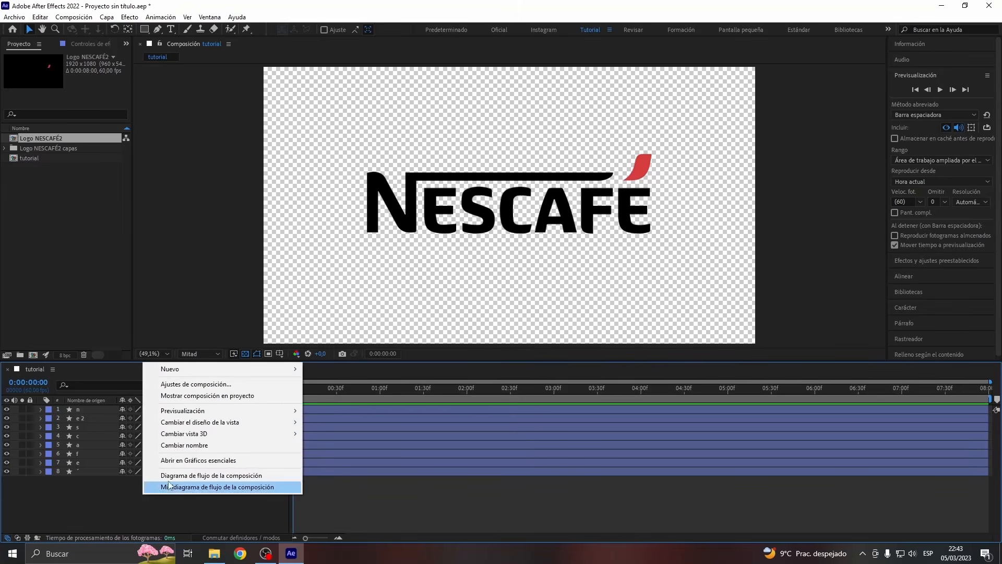
mouse_move(214, 368)
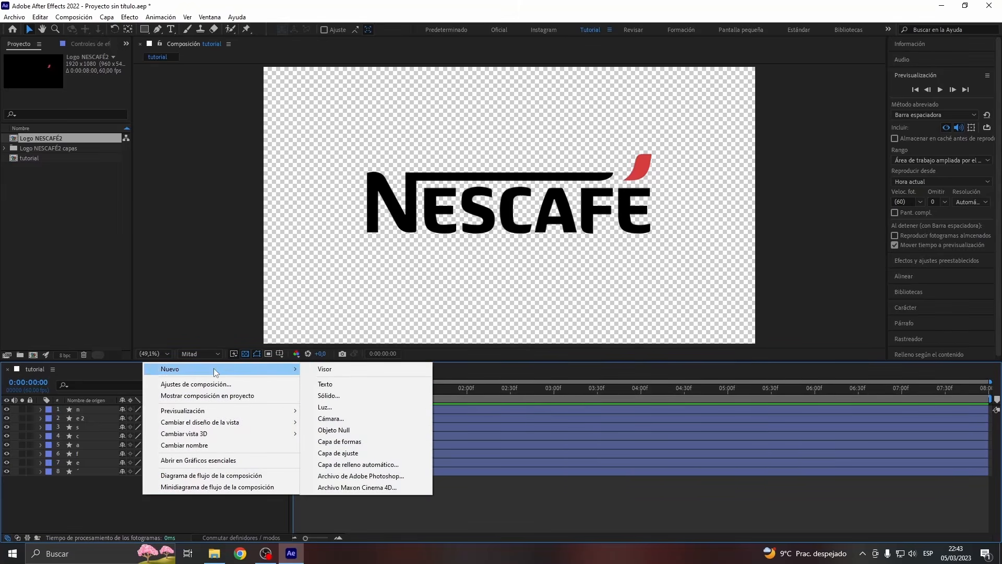
left_click(332, 395)
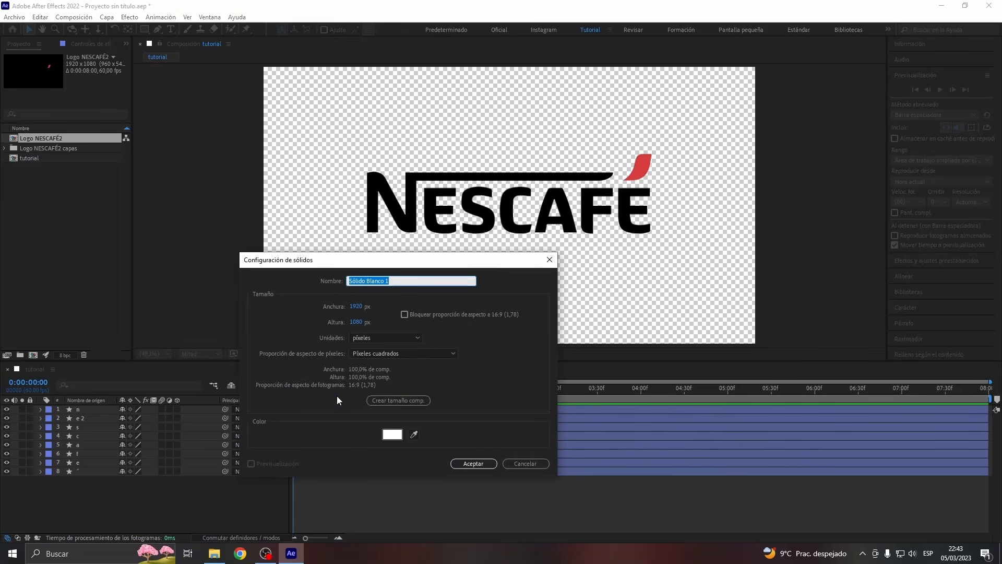
type("BG")
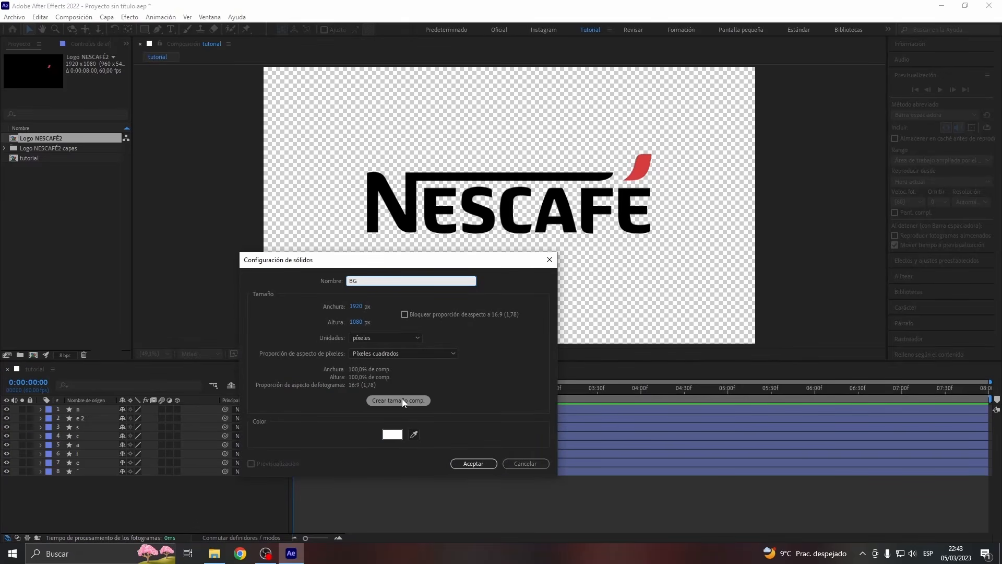
left_click(392, 435)
left_click_drag(172, 402, 68, 373)
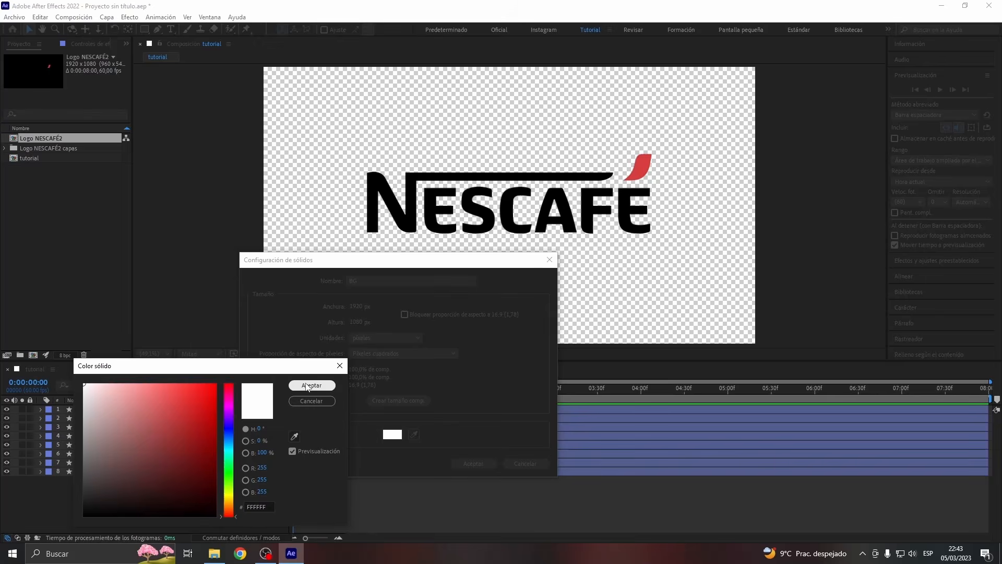
left_click(311, 385)
left_click(473, 463)
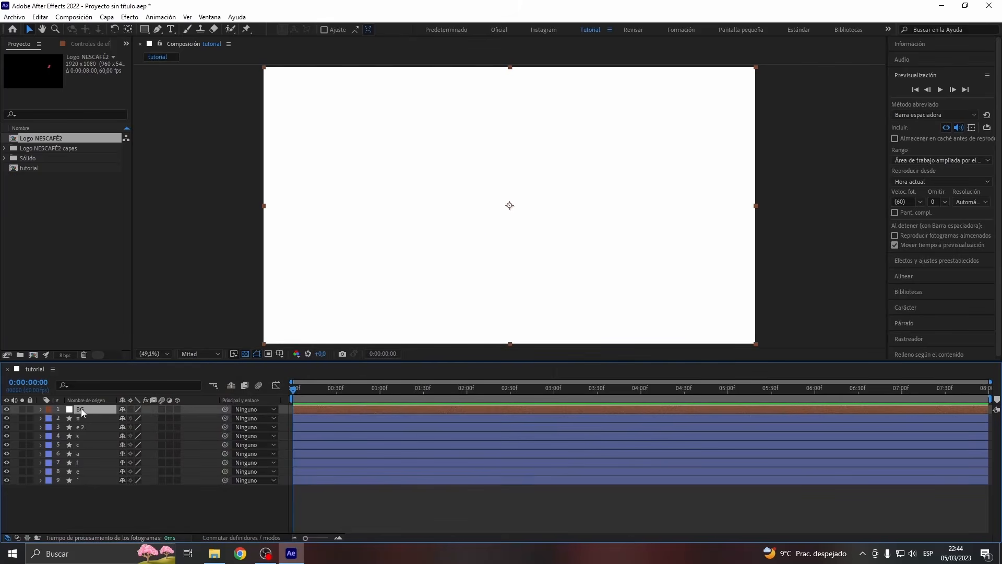
Place the BG solid beneath all the letter layers and lock it.
left_click_drag(81, 408, 115, 491)
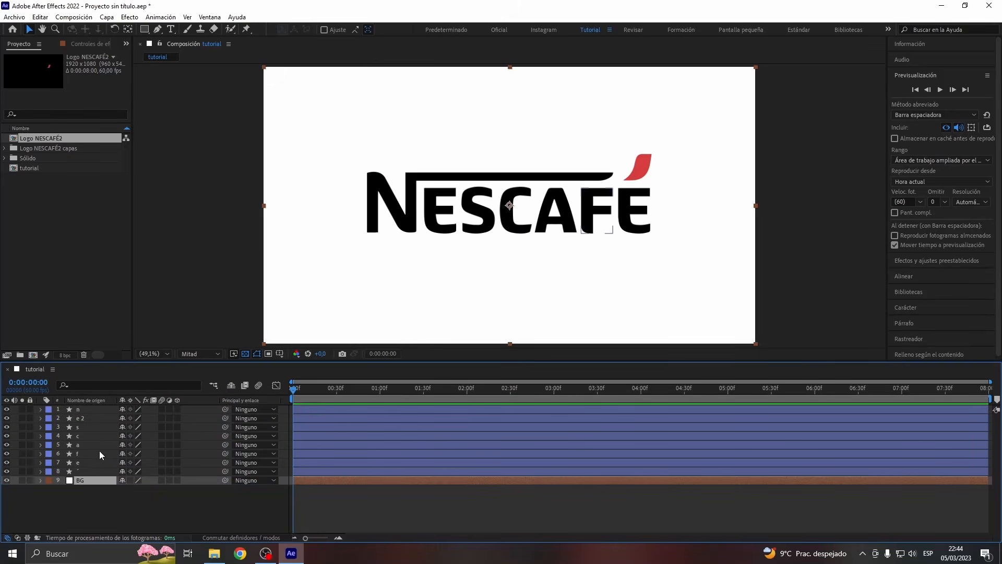
left_click(30, 480)
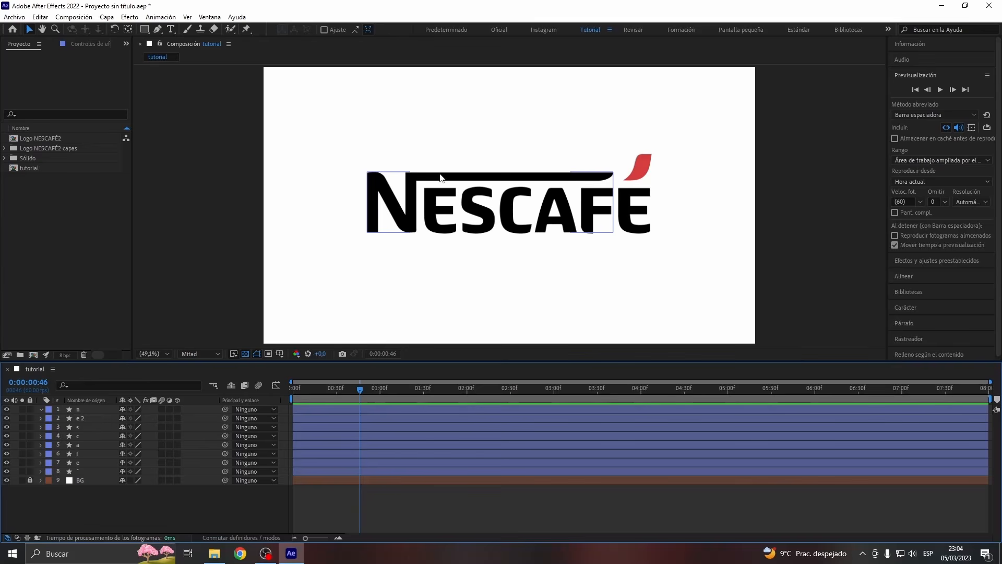
Draw a closed Pen tool mask around the N on the n layer, cutting off the long horizontal bar at the N's right stem.
scroll(356, 177, "up", 1)
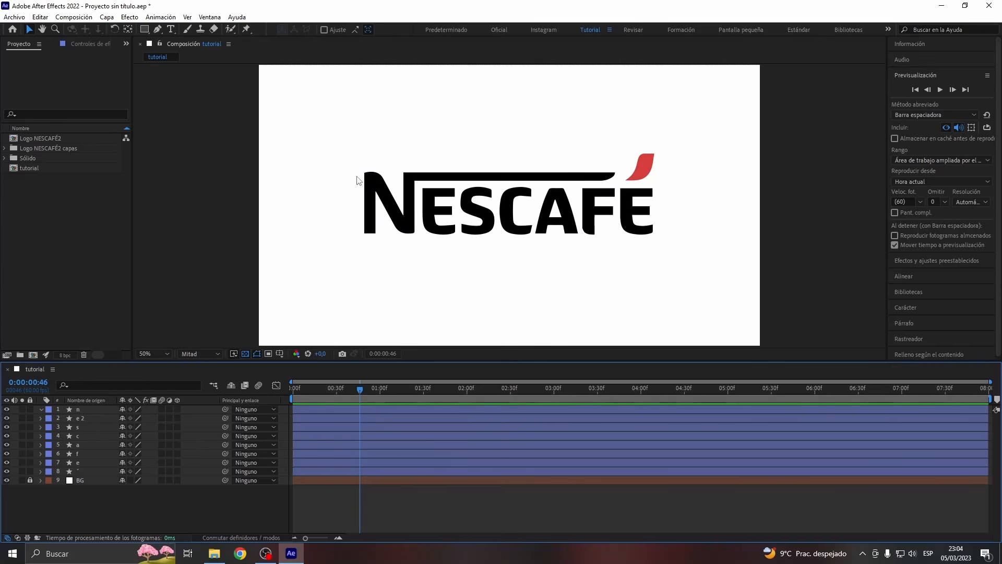
left_click(98, 409)
scroll(420, 196, "up", 2)
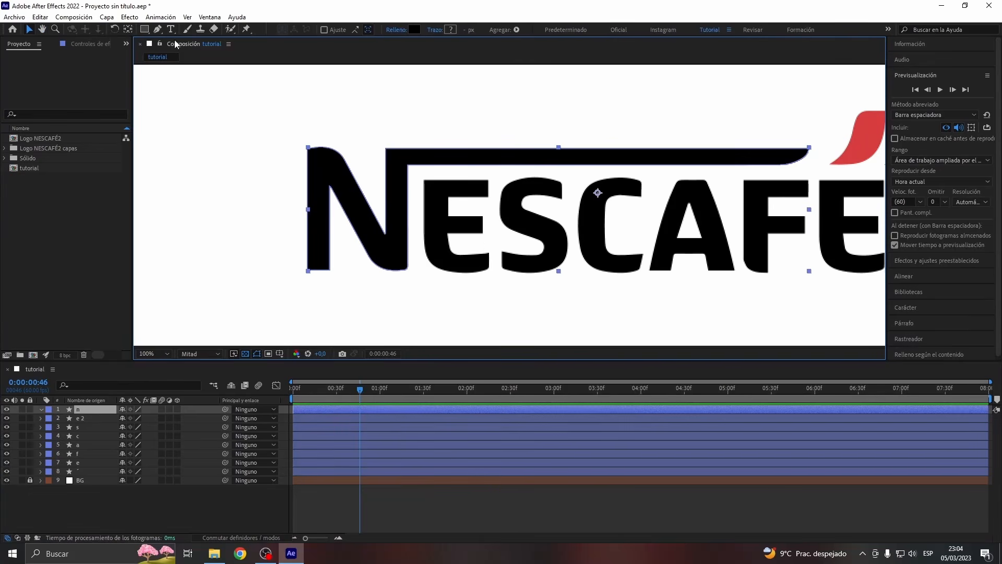
left_click(157, 29)
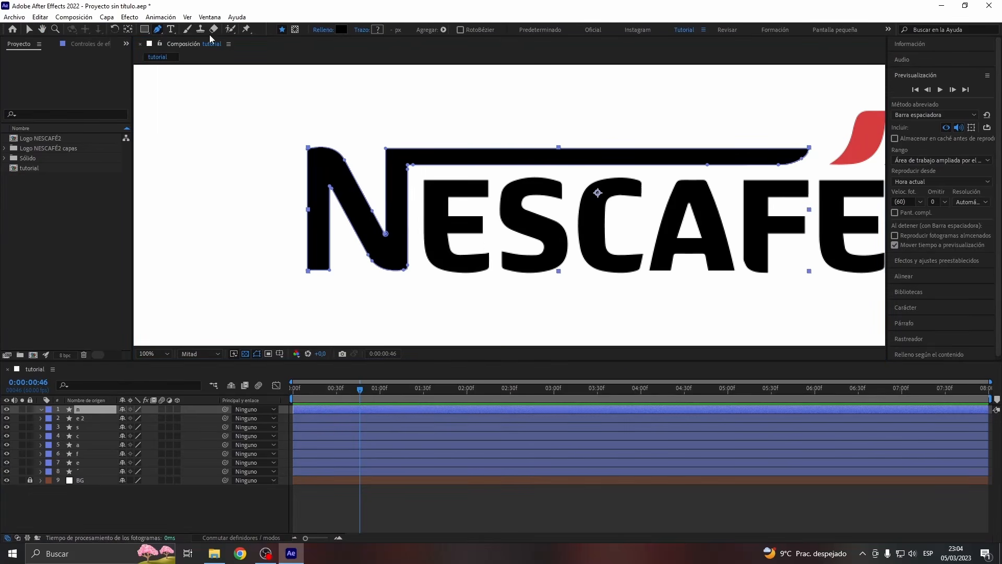
left_click(295, 29)
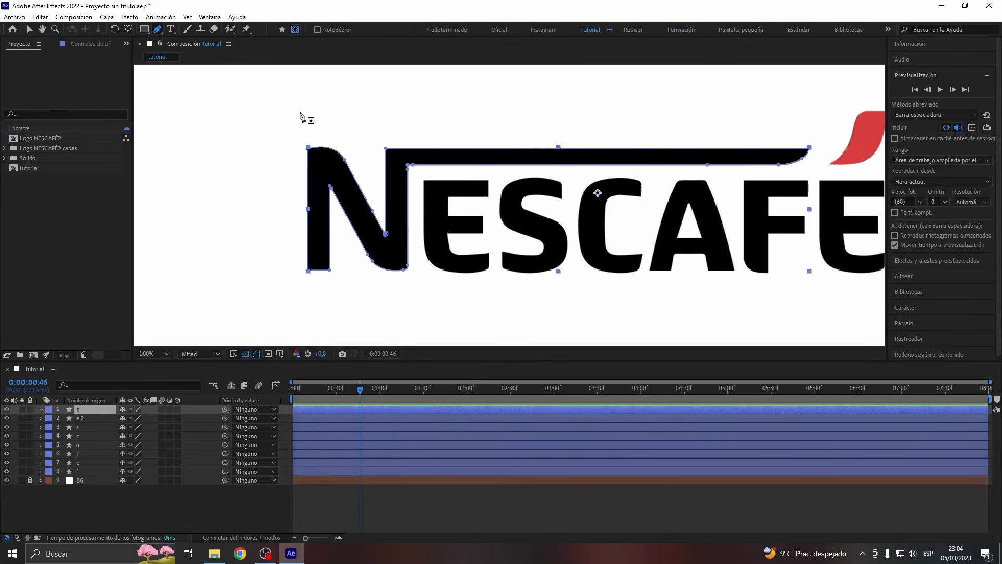
left_click(294, 130)
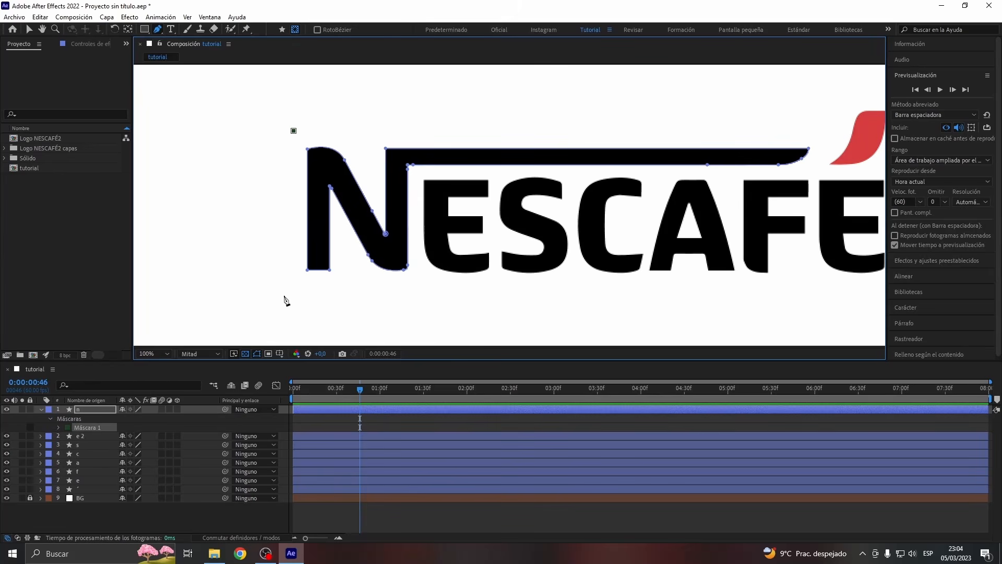
left_click(286, 290)
left_click(411, 284)
left_click(410, 168)
left_click_drag(421, 153, 424, 188)
scroll(425, 188, "up", 1)
left_click(483, 161)
left_click(484, 158)
left_click_drag(493, 217, 463, 223)
left_click(257, 144)
scroll(472, 260, "up", 1)
left_click_drag(459, 111, 462, 110)
left_click(397, 426)
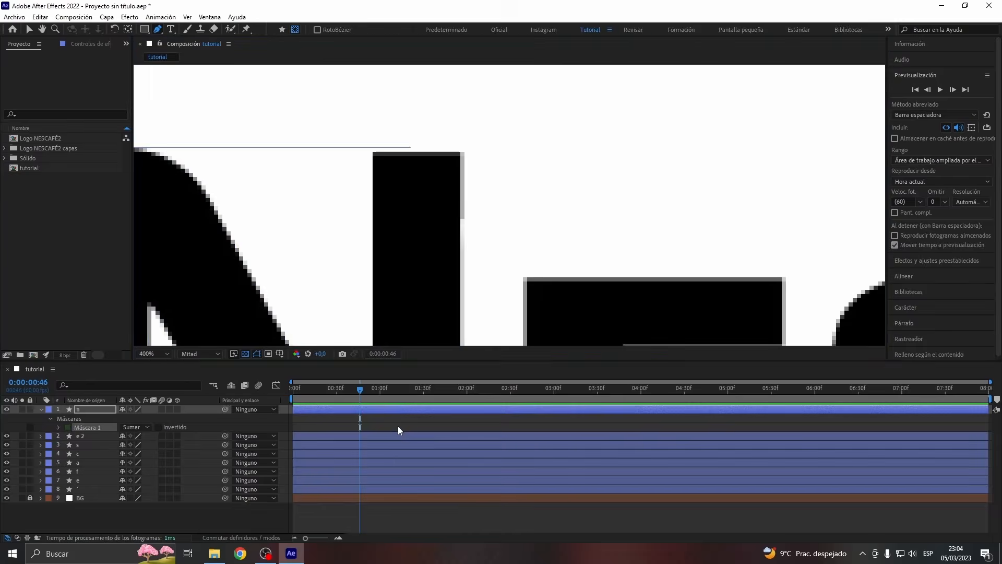
scroll(473, 209, "down", 2)
key("v")
left_click_drag(495, 220, 438, 204)
left_click(155, 356)
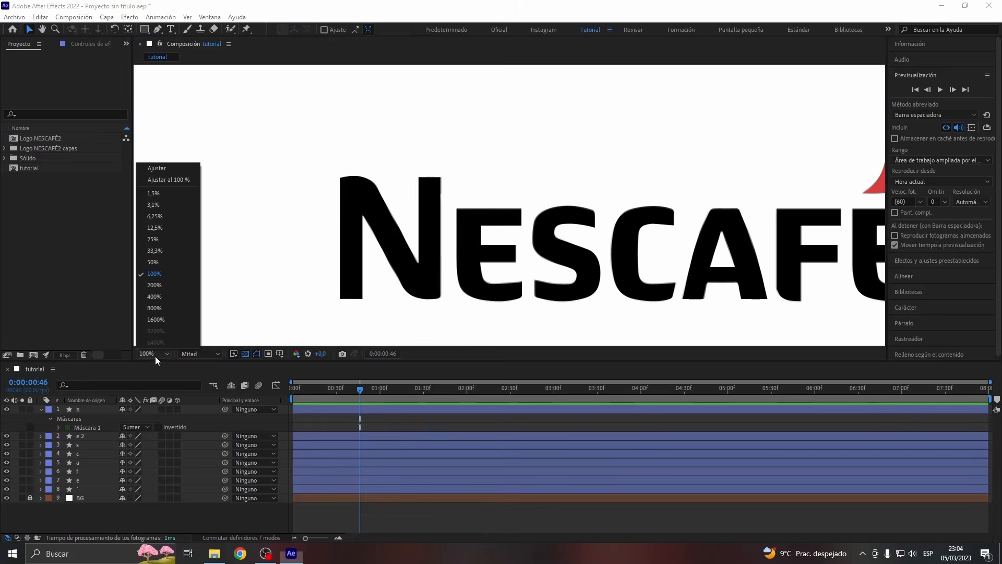
left_click(178, 180)
Duplicate the masked n layer and hide the original n layer.
left_click(354, 421)
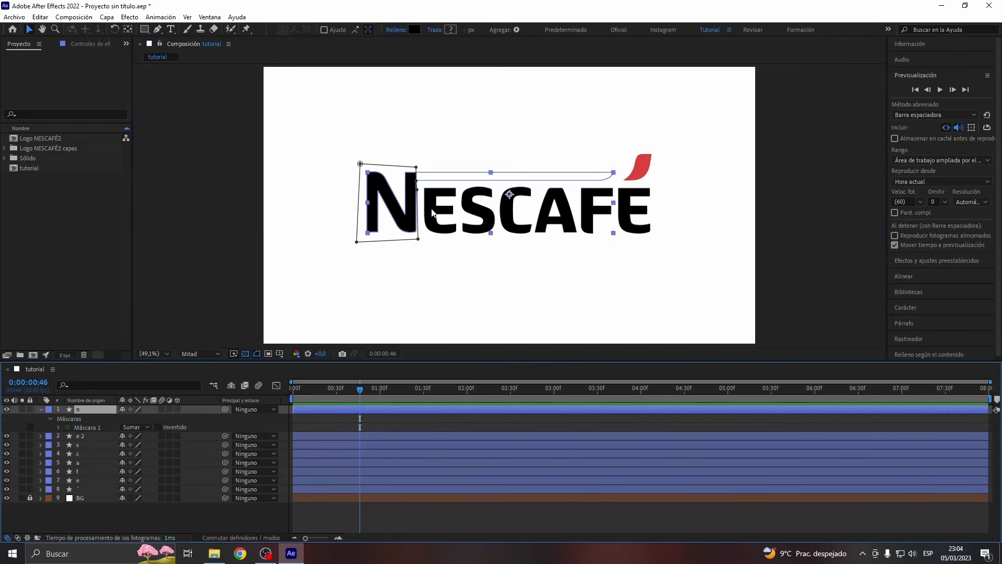
left_click(340, 426)
left_click(379, 409)
left_click(376, 419)
left_click(377, 409)
key("ctrl+d")
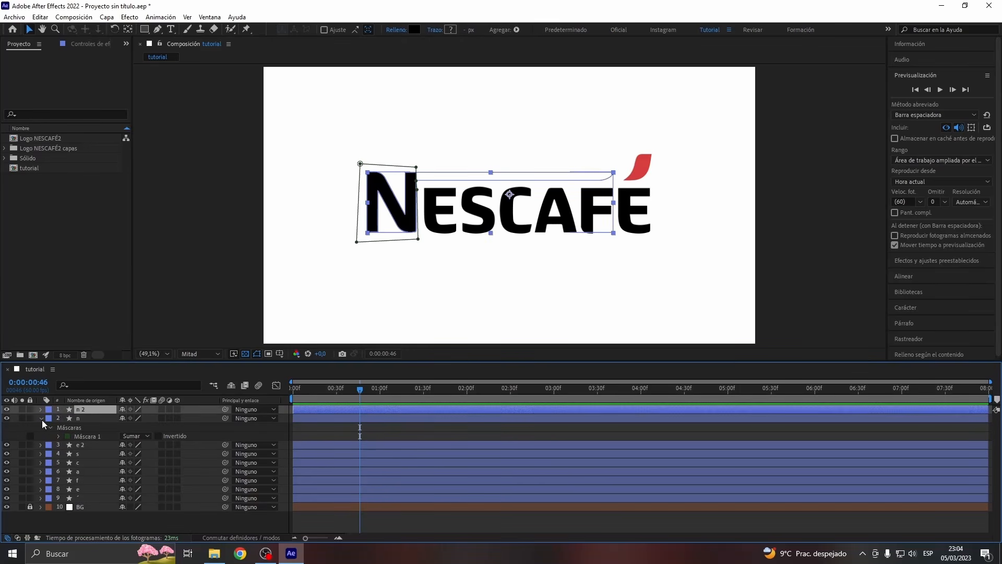
left_click(7, 418)
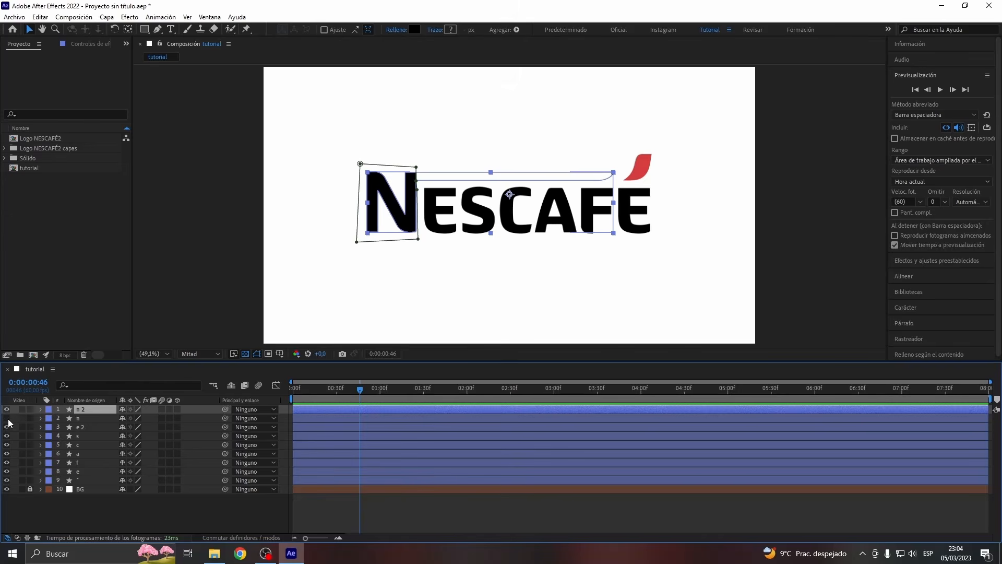
Delete Máscara 1 from the duplicated n 2 layer.
left_click(90, 418)
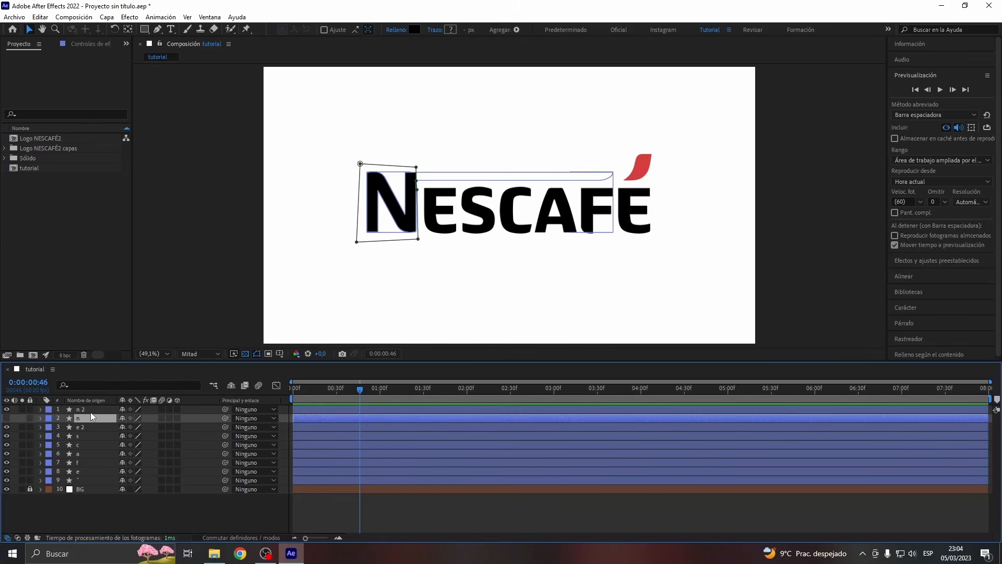
left_click(90, 412)
key("m")
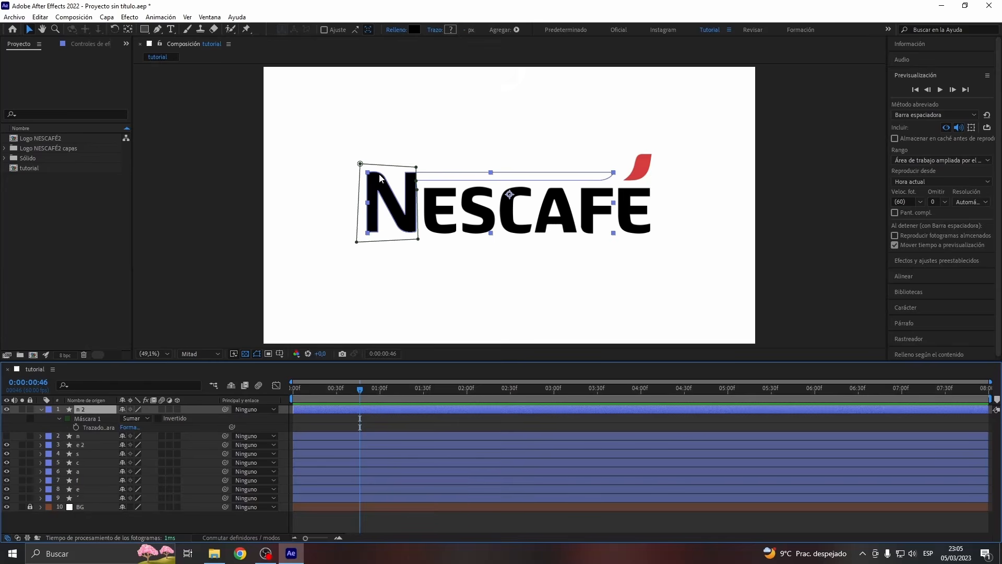
left_click(99, 418)
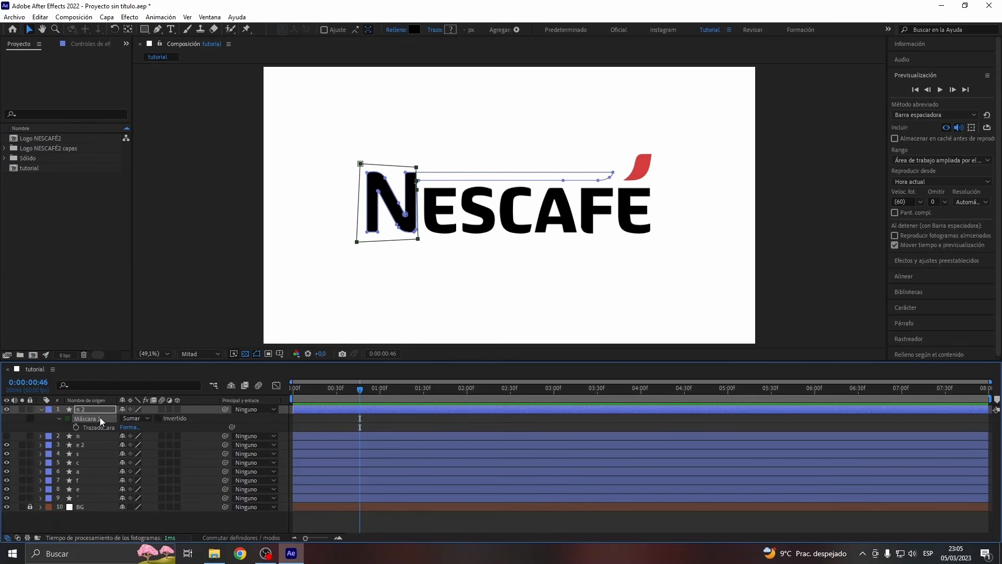
key("Delete")
Draw a closed Pen tool mask around the long horizontal bar on the n 2 layer, leaving out the rest of the N.
scroll(366, 198, "up", 4)
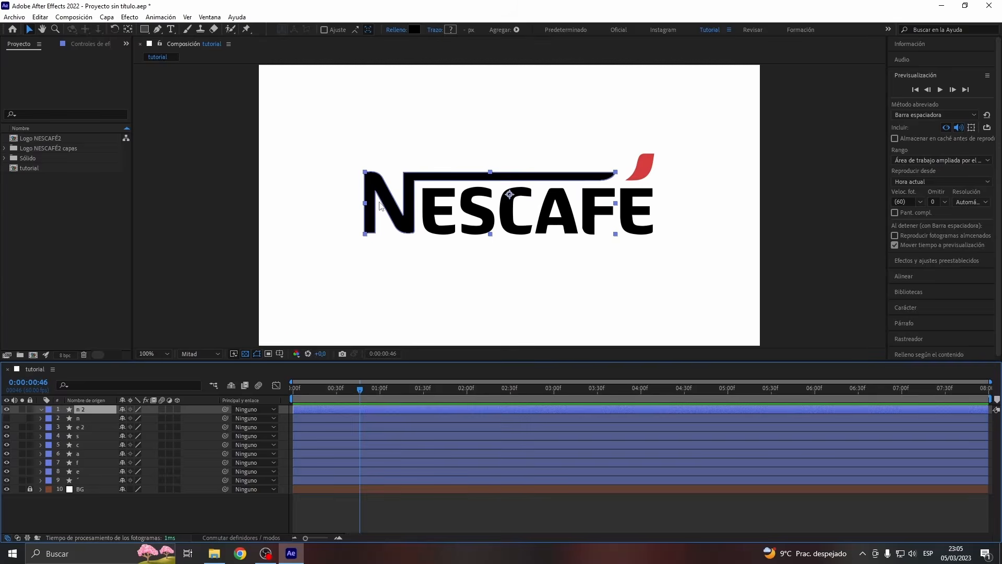
left_click(367, 154)
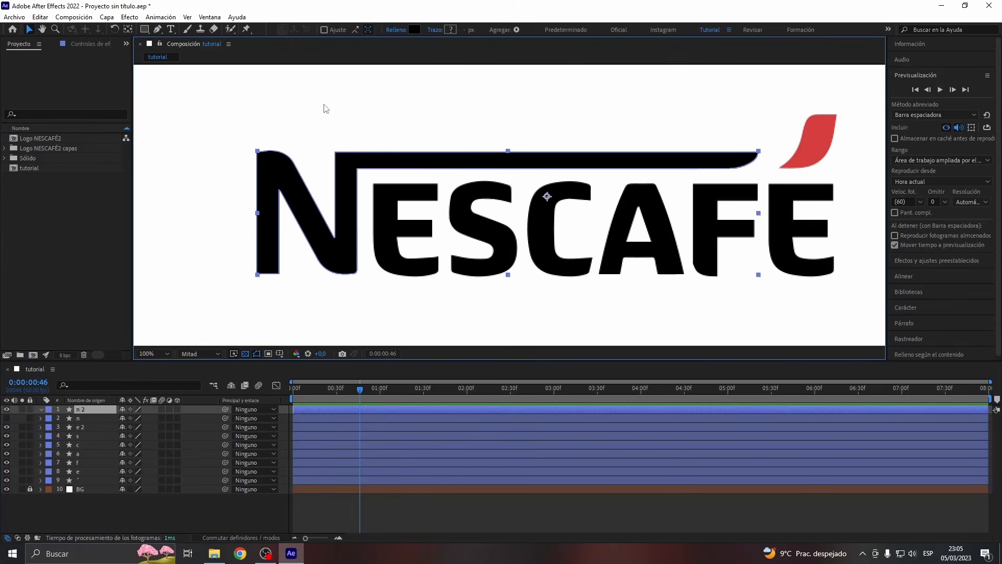
left_click(158, 29)
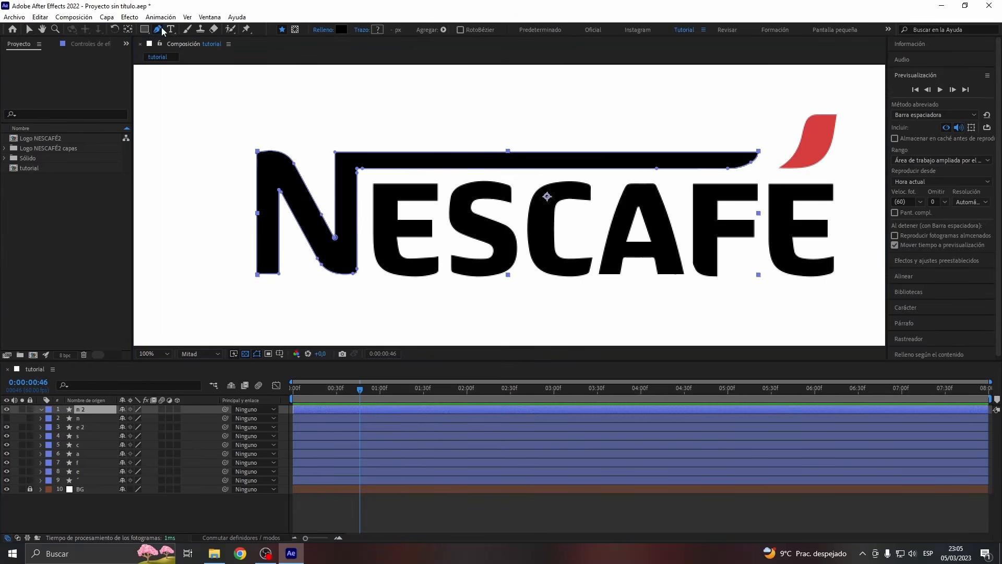
left_click(294, 29)
left_click(325, 150)
left_click(337, 135)
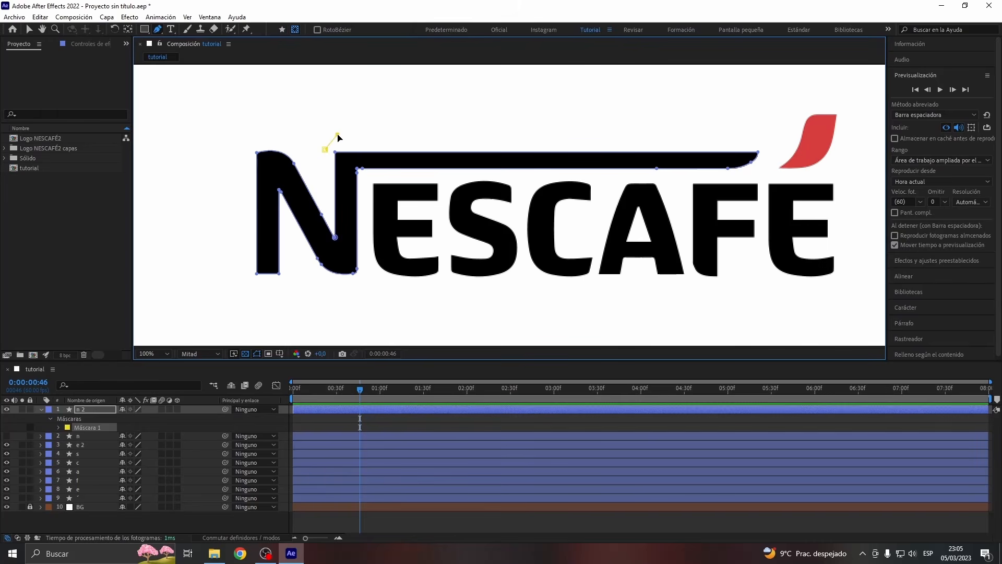
left_click(770, 135)
left_click(760, 181)
left_click(363, 173)
scroll(298, 160, "up", 2)
left_click(542, 197)
left_click(428, 179)
left_click(414, 120)
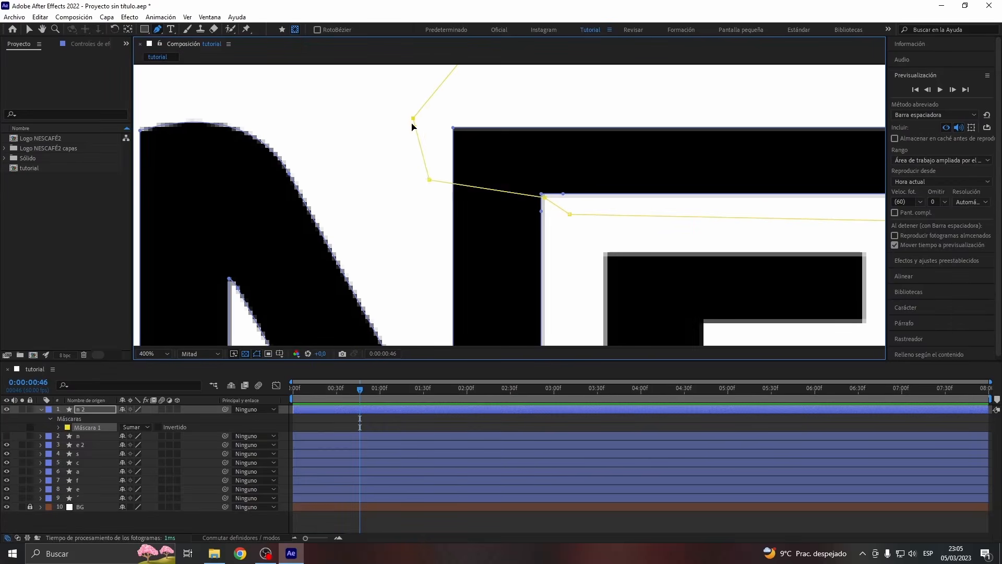
Adjust the bar mask's vertices near the N's right stem so its edge follows the bar's underside.
left_click_drag(428, 179, 421, 197)
scroll(508, 200, "up", 1)
left_click_drag(574, 193, 579, 186)
left_click_drag(336, 195, 337, 192)
scroll(358, 186, "down", 8)
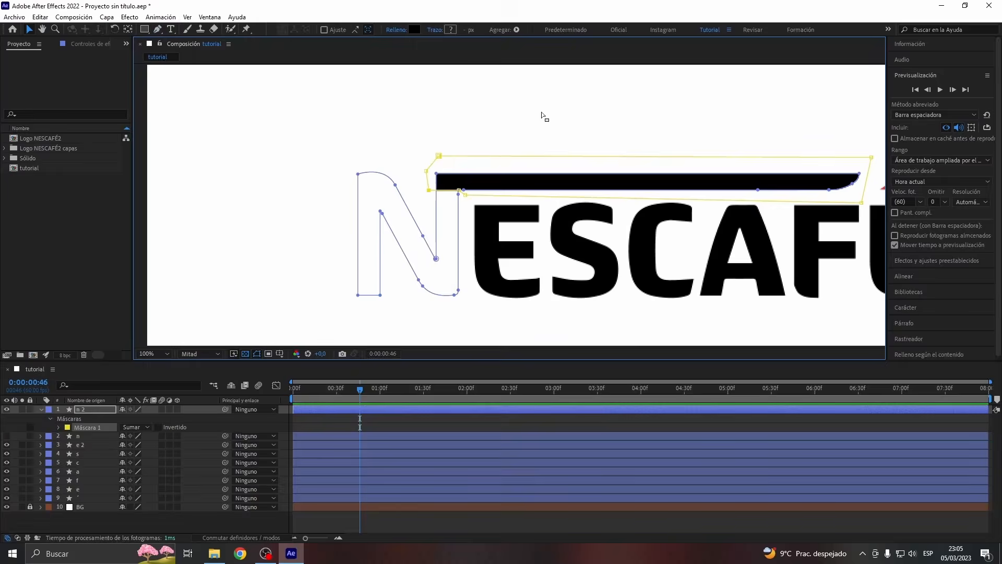
key("v")
left_click(443, 324)
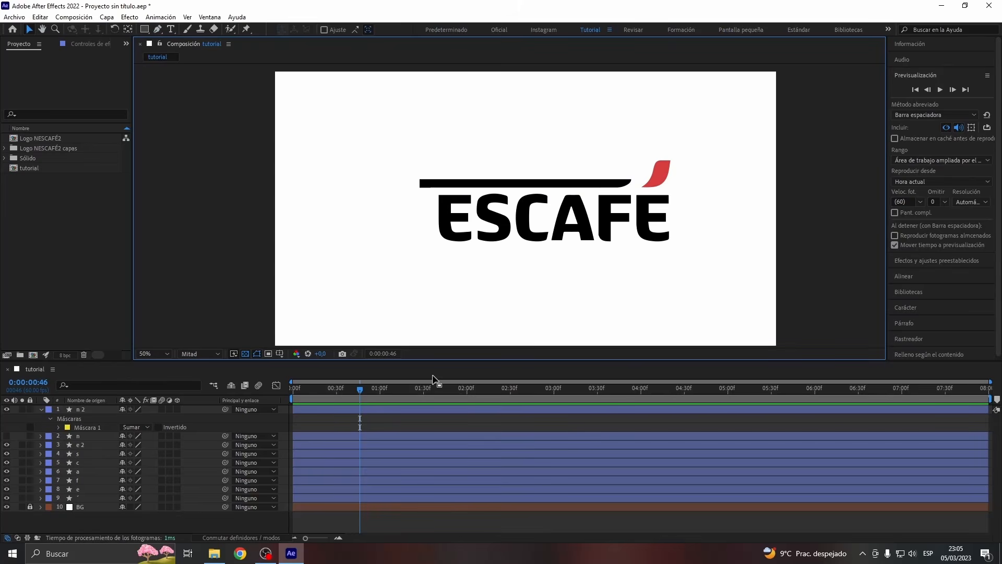
Make the original n layer visible again and inspect where the N meets the bar.
left_click(377, 412)
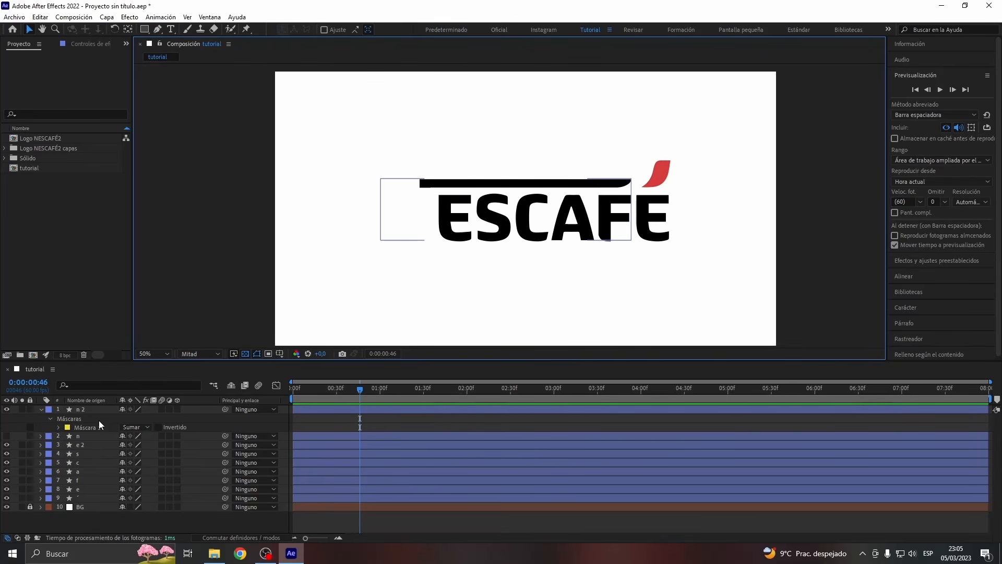
left_click(6, 436)
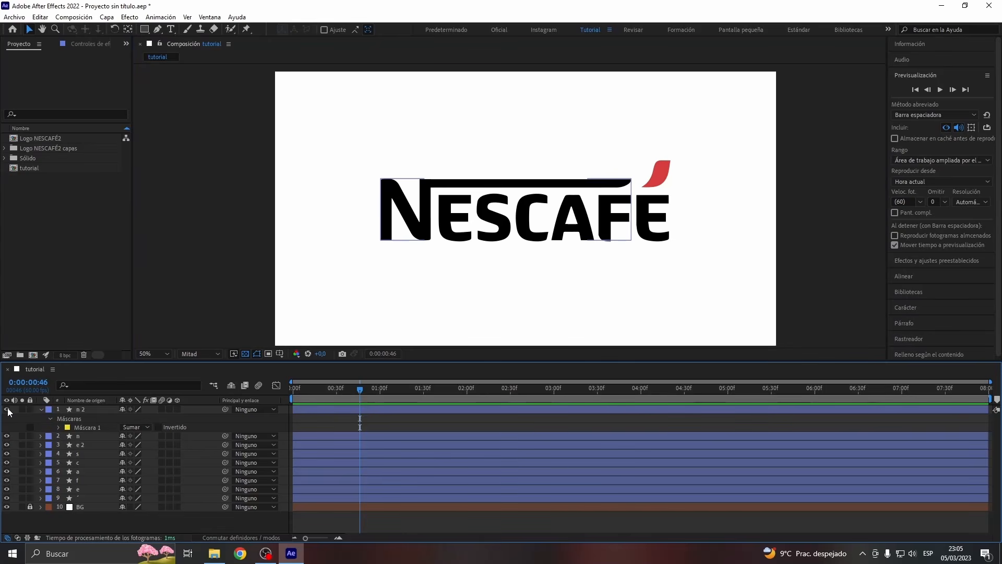
scroll(386, 245, "up", 1)
left_click(258, 248)
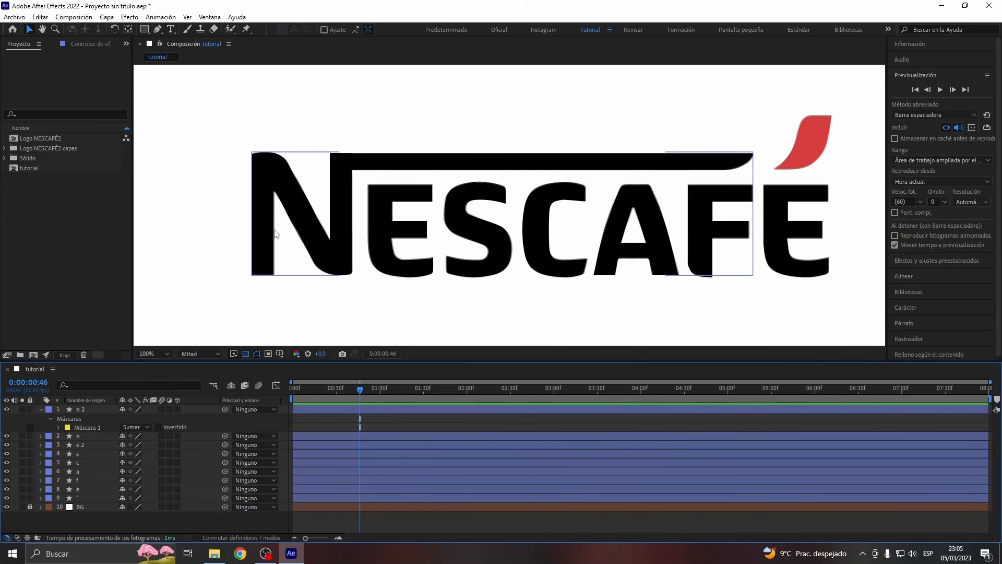
Select the n layer, hide the n 2 layer and collapse its mask properties.
left_click(89, 436)
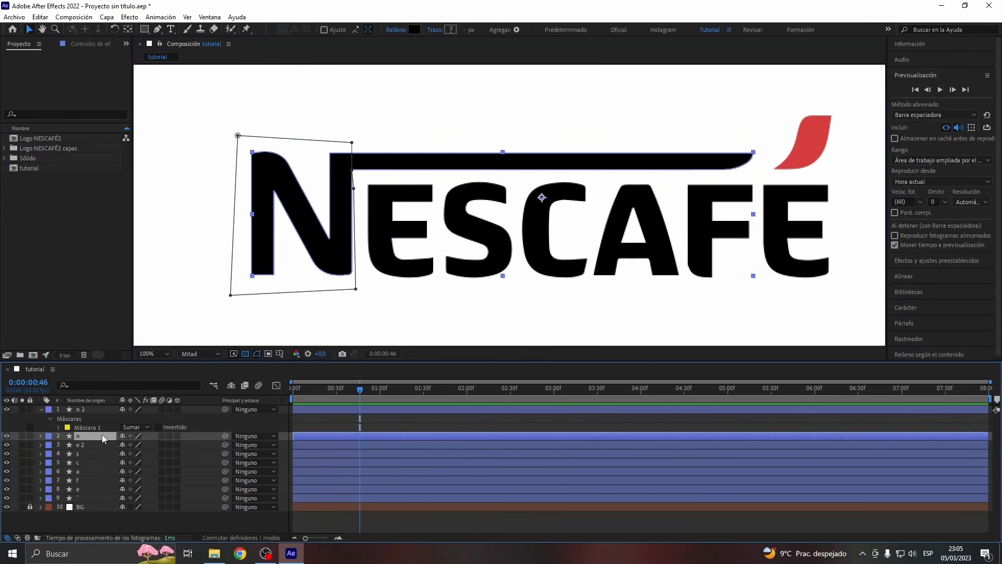
left_click(8, 410)
left_click(42, 410)
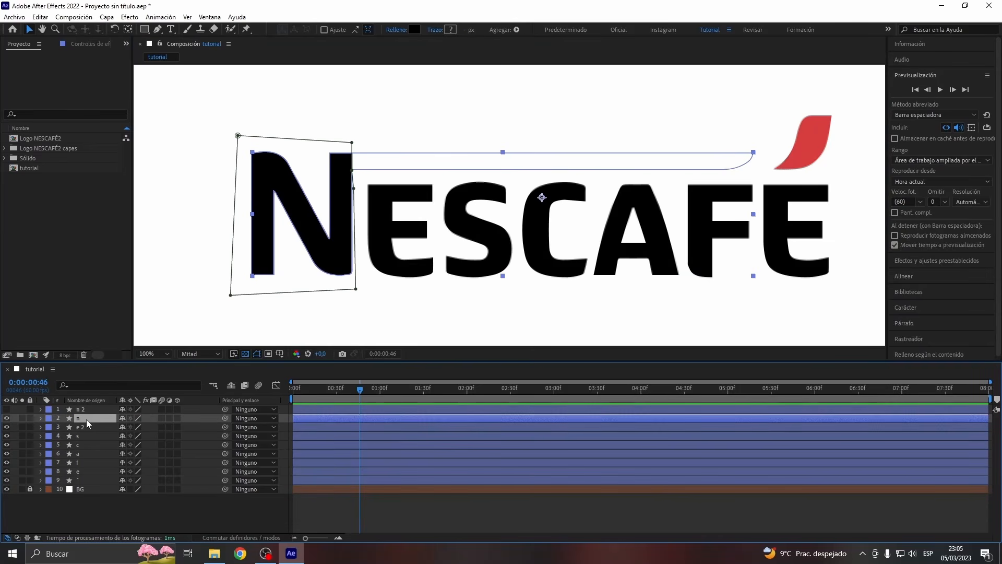
Draw an open Pen tool mask on the n layer along the centre of the N's strokes, from below its left stem to its right stem's top.
scroll(229, 222, "up", 2)
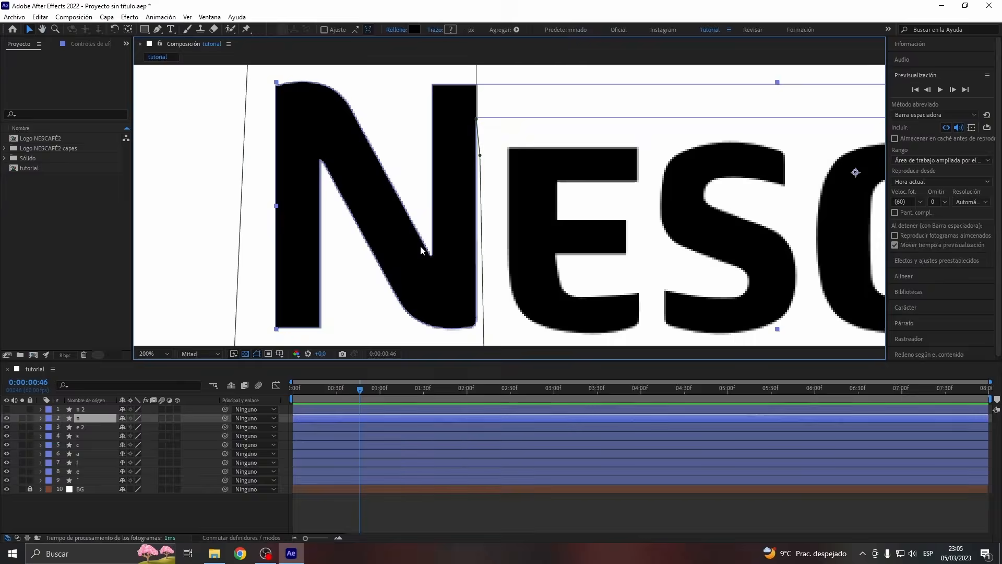
left_click(158, 30)
left_click(295, 30)
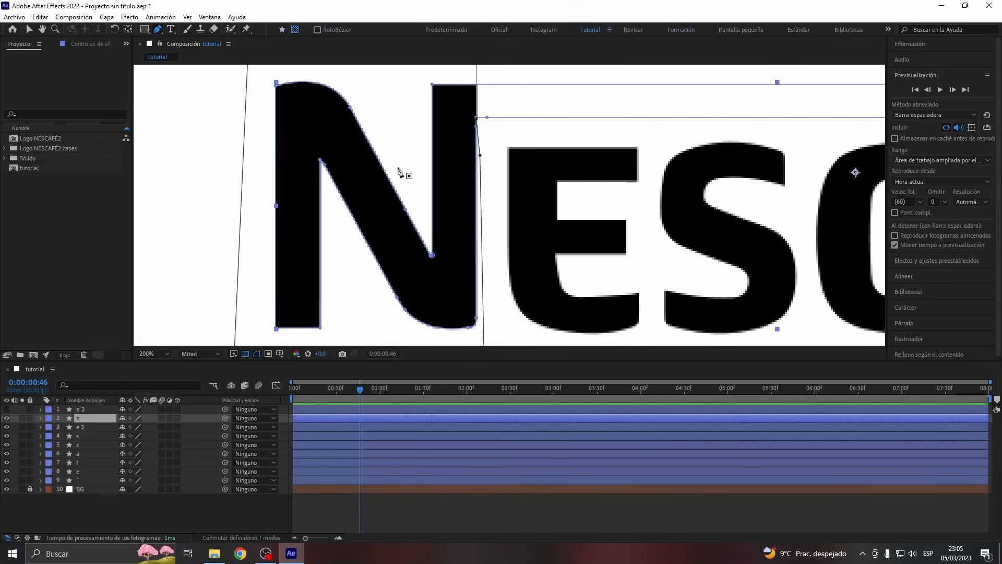
left_click_drag(402, 201, 428, 126)
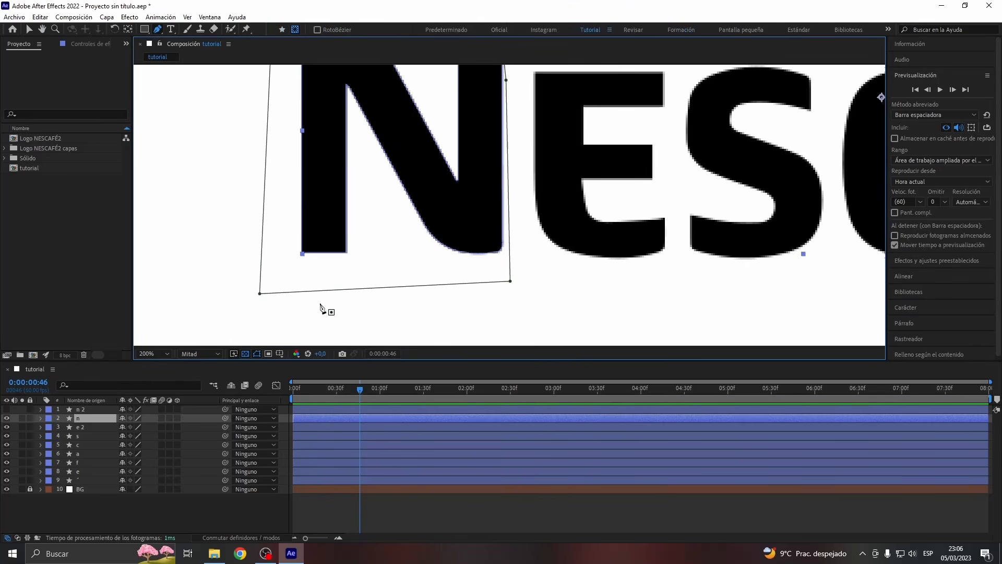
scroll(334, 235, "up", 2)
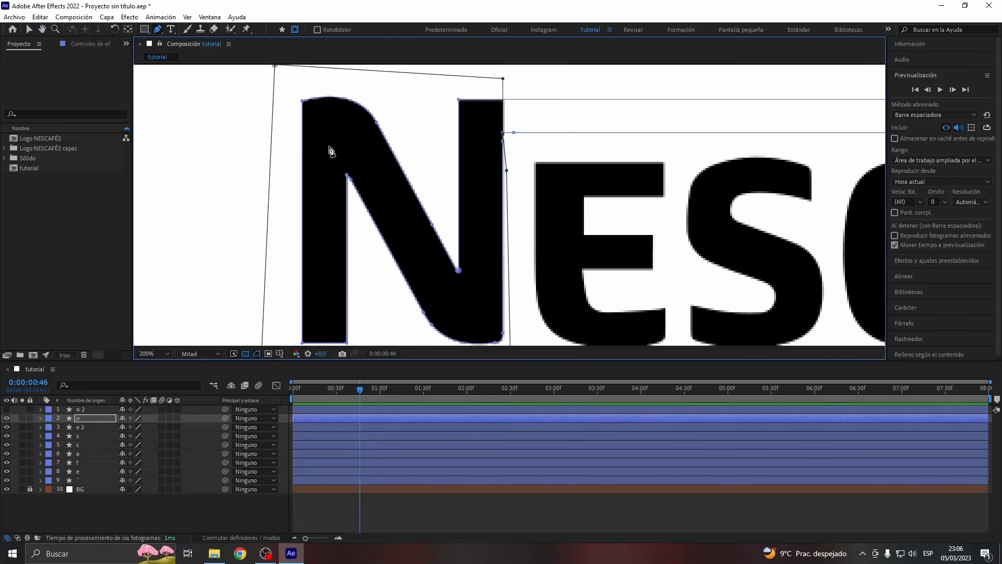
left_click(327, 140)
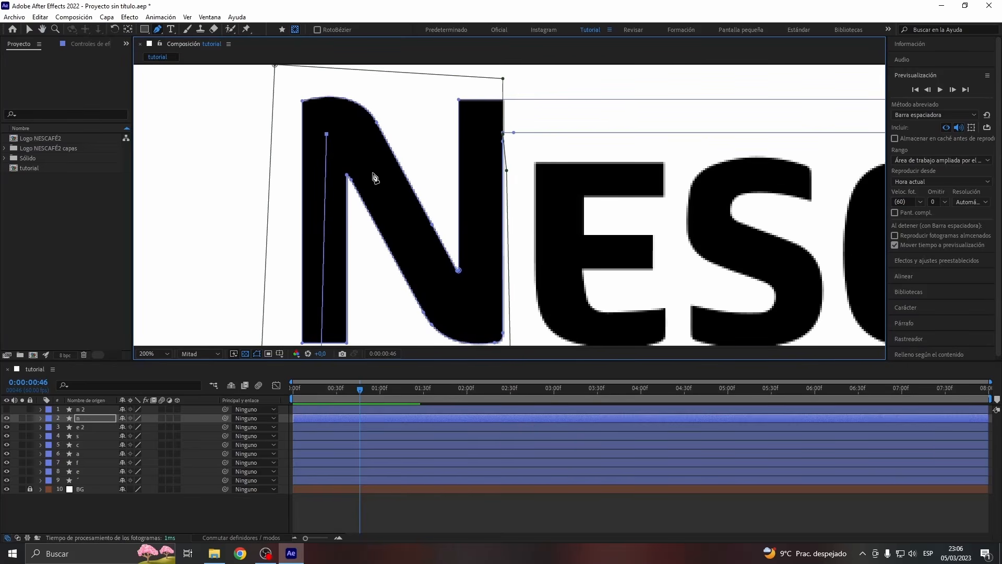
left_click_drag(372, 172, 403, 228)
left_click_drag(459, 306, 478, 289)
left_click(481, 125)
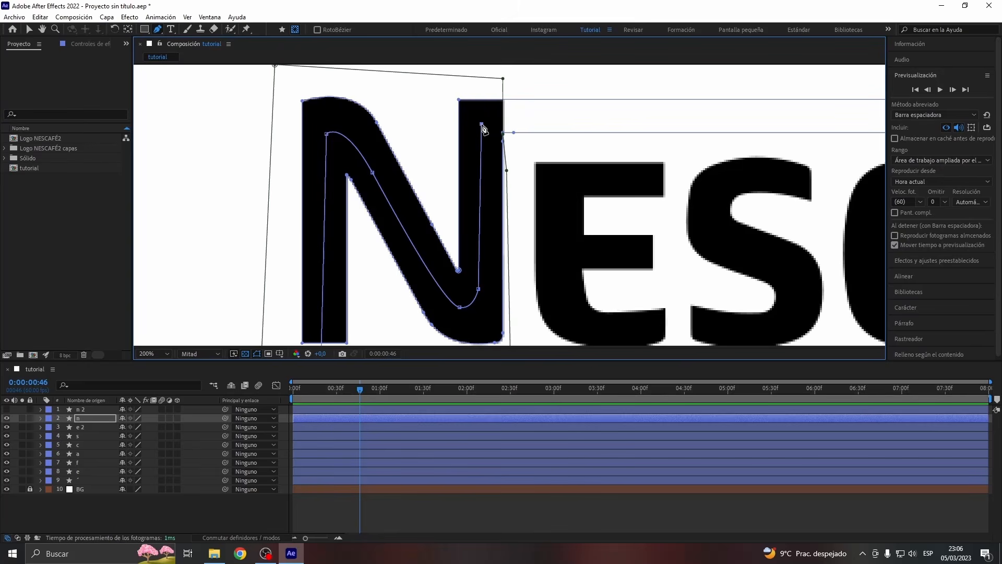
left_click_drag(472, 311, 481, 330)
left_click(365, 511)
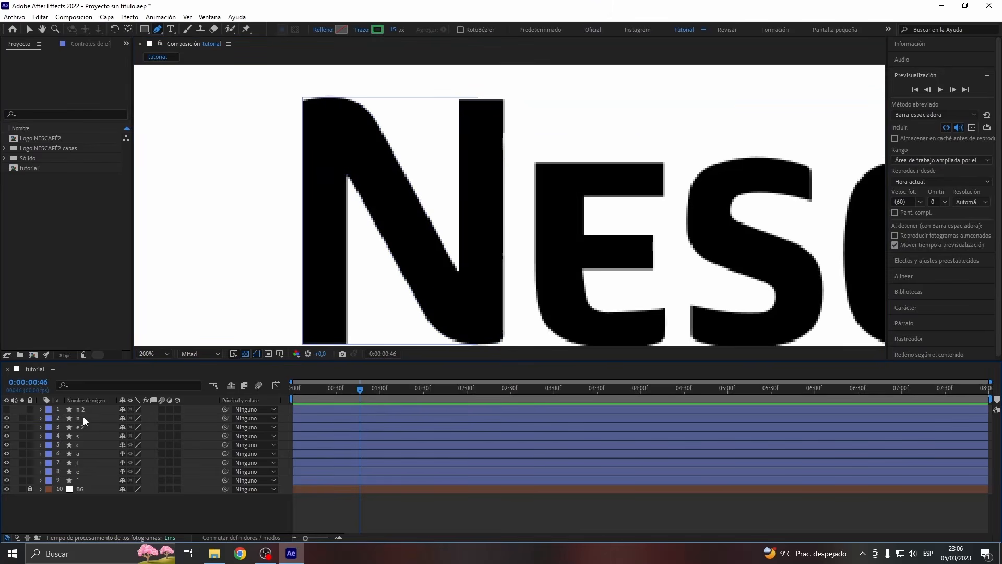
Find the Trazo effect by searching for "trazo" and apply it to the n layer.
left_click(83, 418)
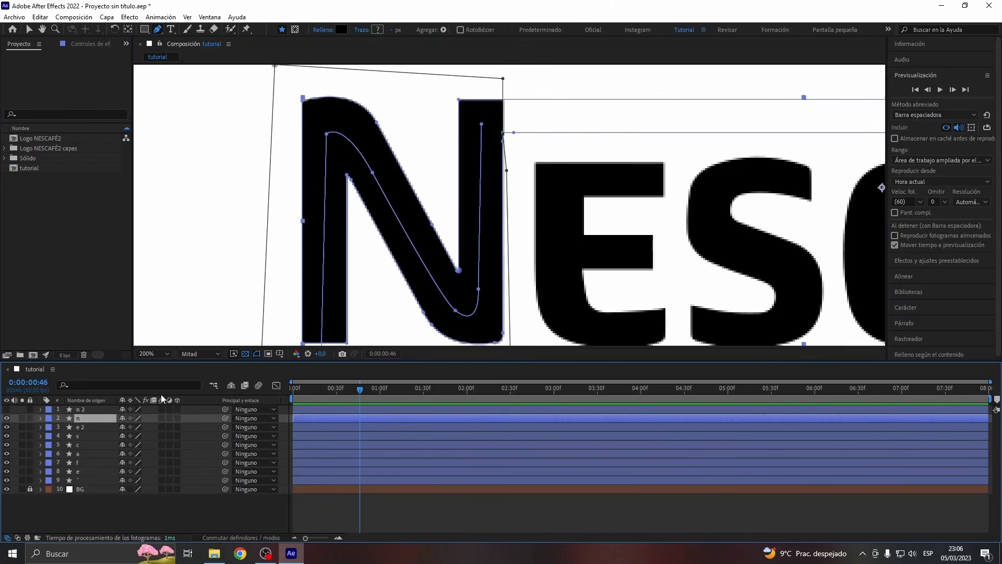
left_click(922, 260)
left_click(923, 105)
type("tr")
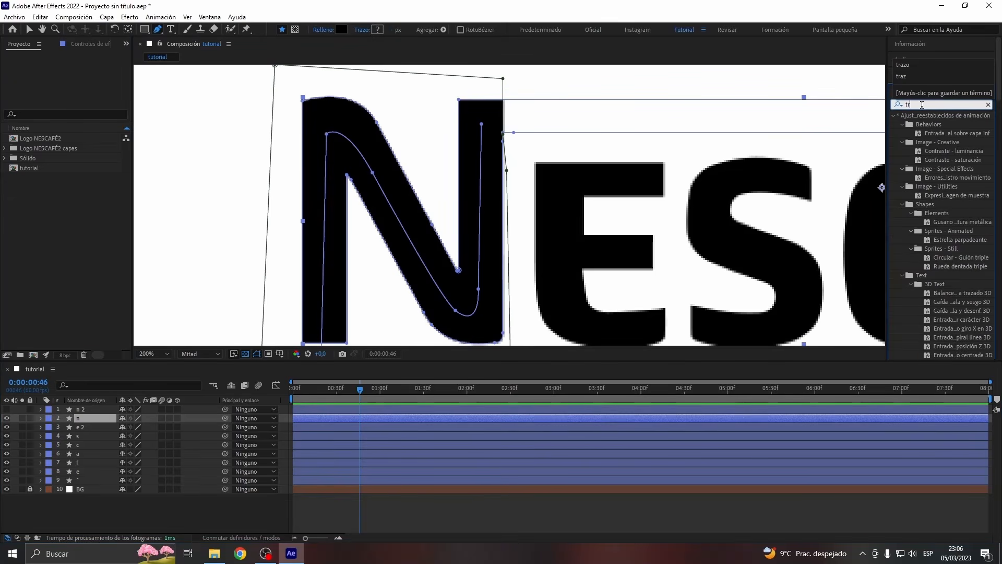
type("azo")
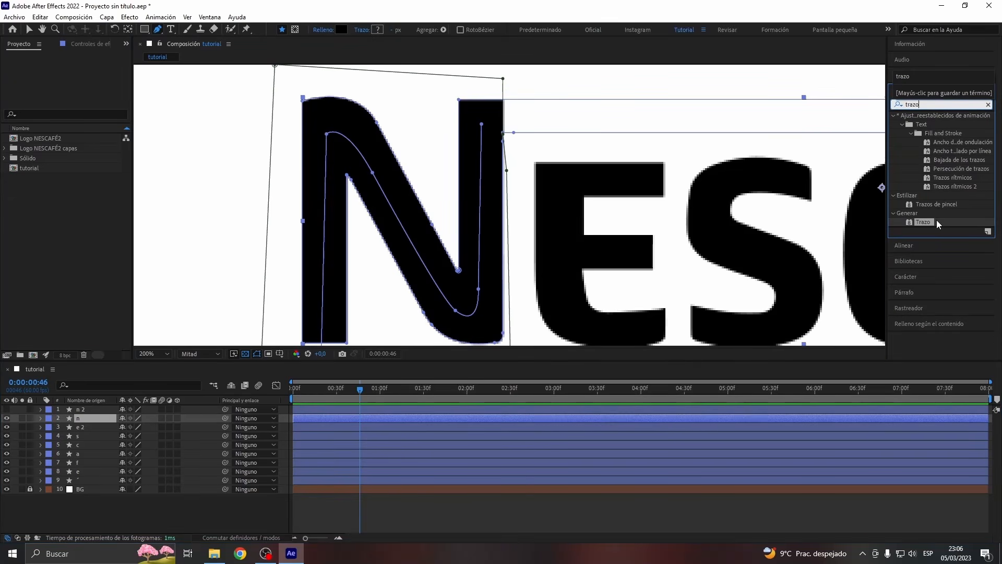
left_click_drag(923, 224, 85, 419)
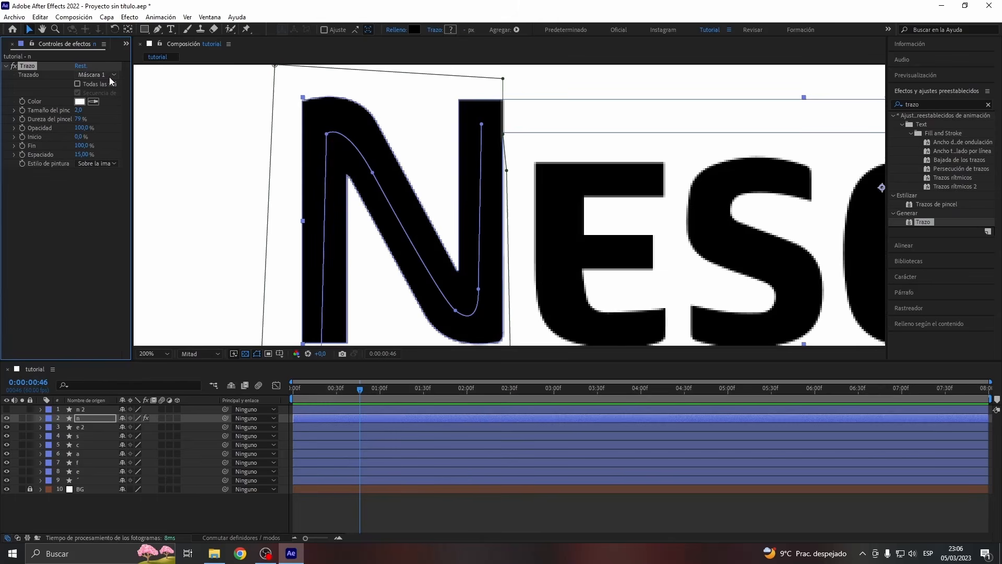
Set the Trazo effect's path to Máscara 2 and its colour to red FF0000.
left_click_drag(318, 120, 322, 142)
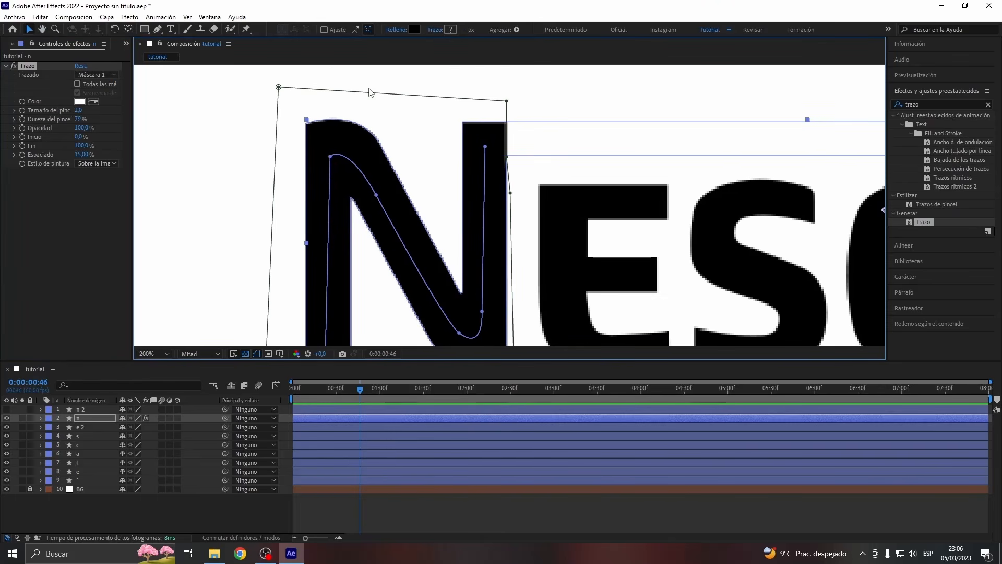
left_click(96, 75)
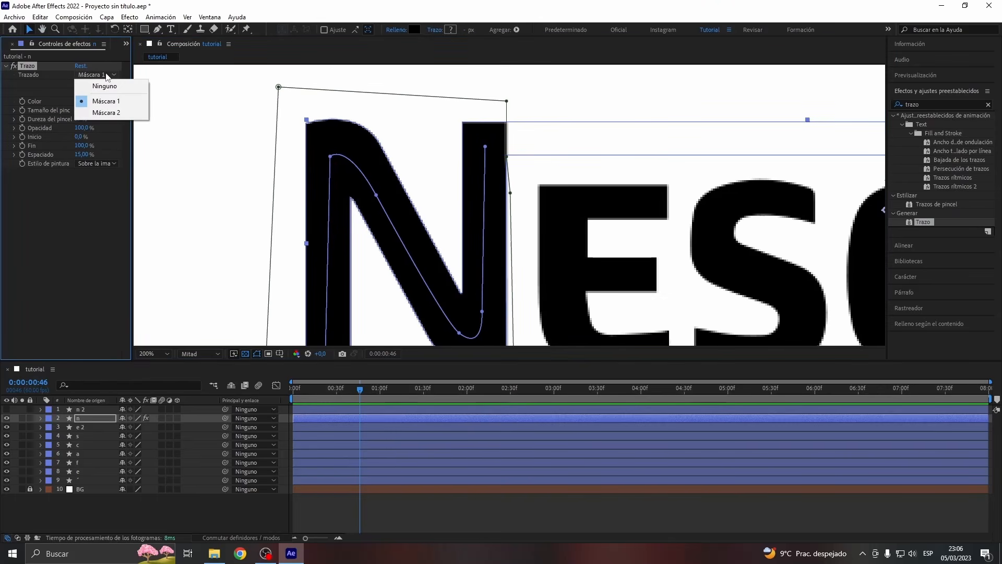
left_click(97, 114)
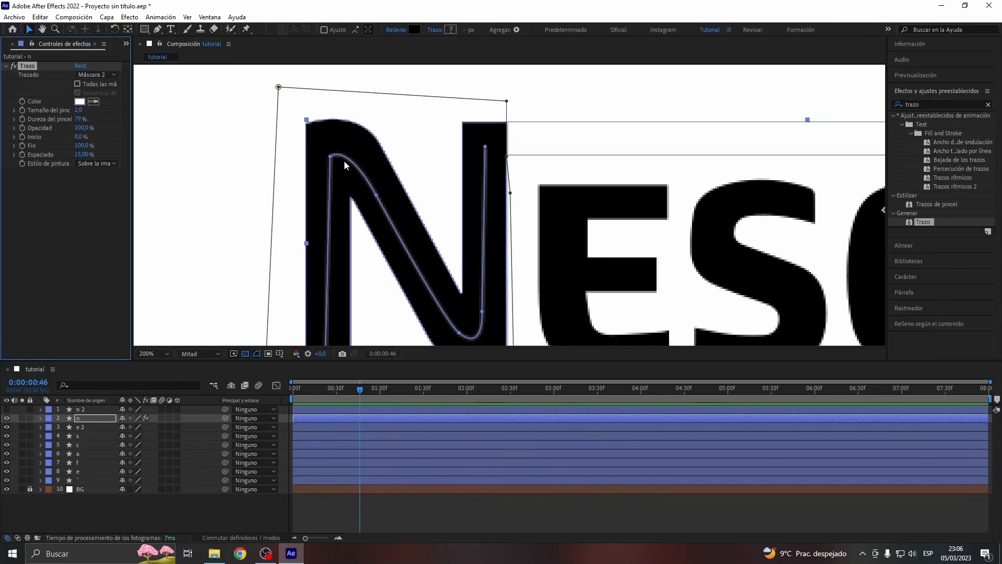
left_click(80, 102)
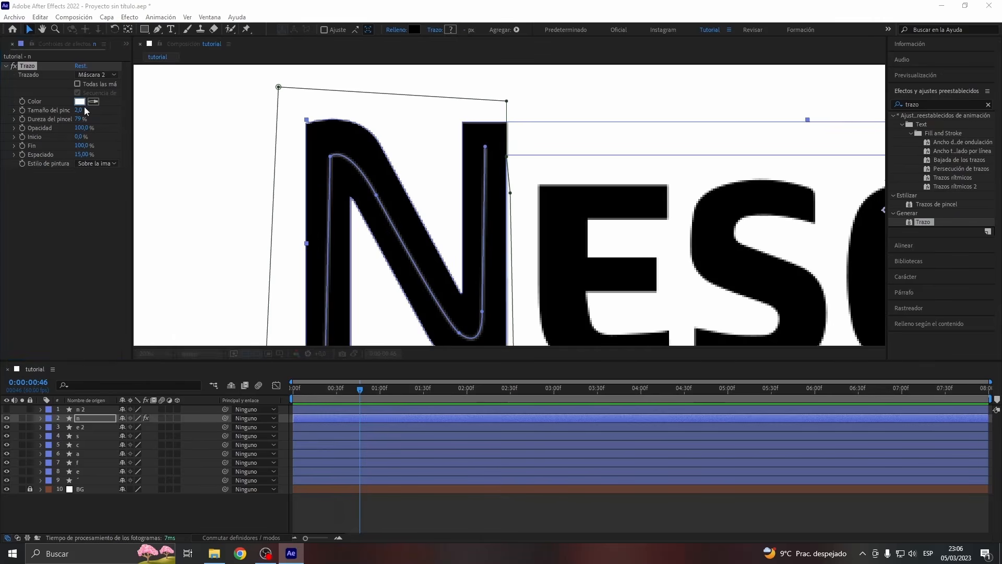
left_click_drag(200, 390, 230, 383)
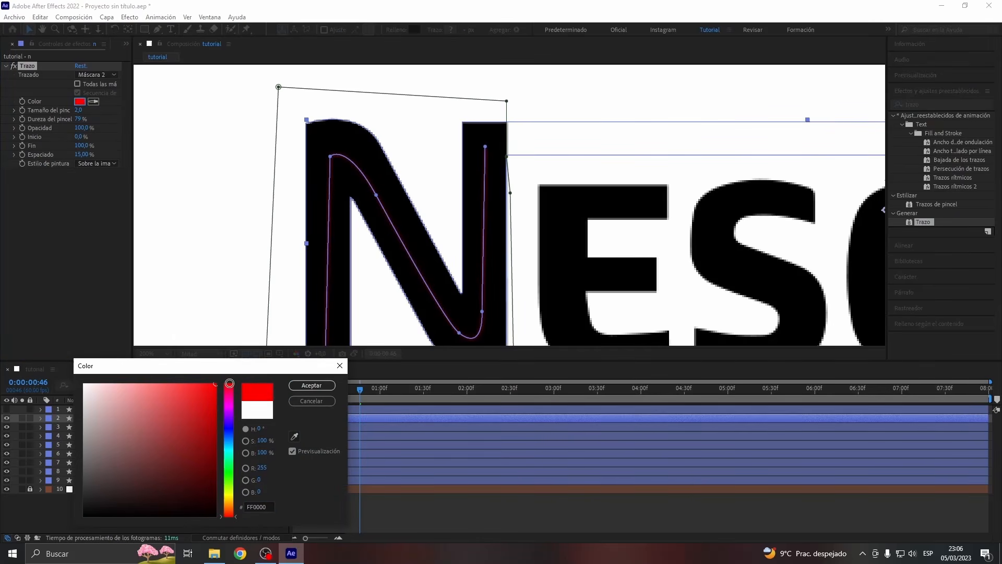
left_click(312, 385)
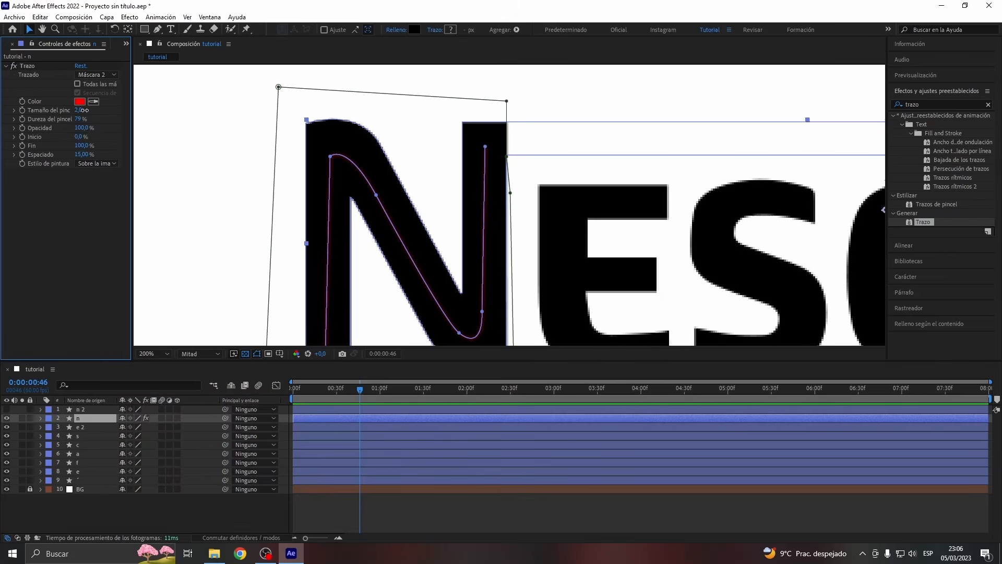
Set the red stroke's brush size to 22.9, brush hardness to 100% and spacing to 0%.
left_click_drag(84, 110, 164, 107)
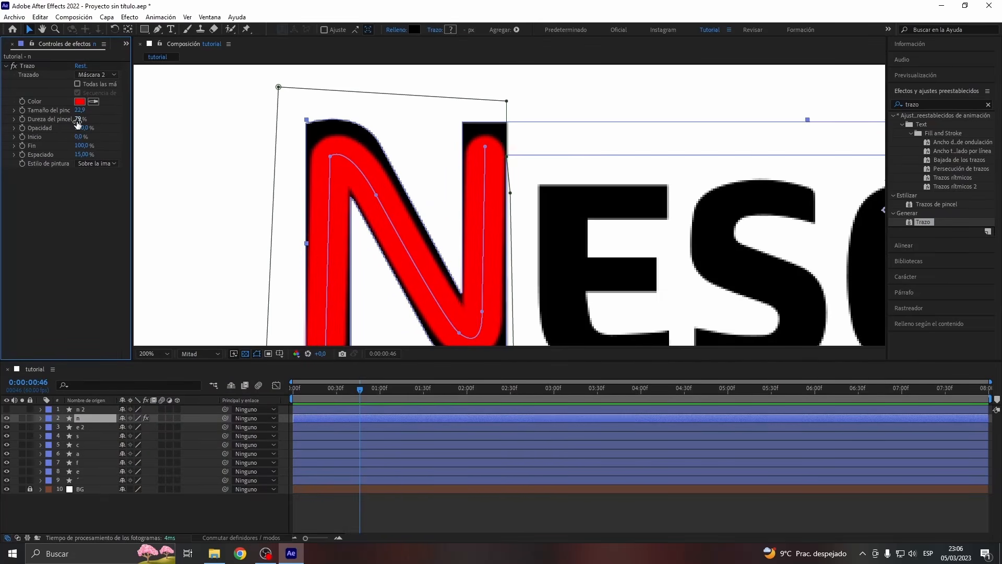
left_click_drag(93, 118, 200, 118)
left_click(82, 154)
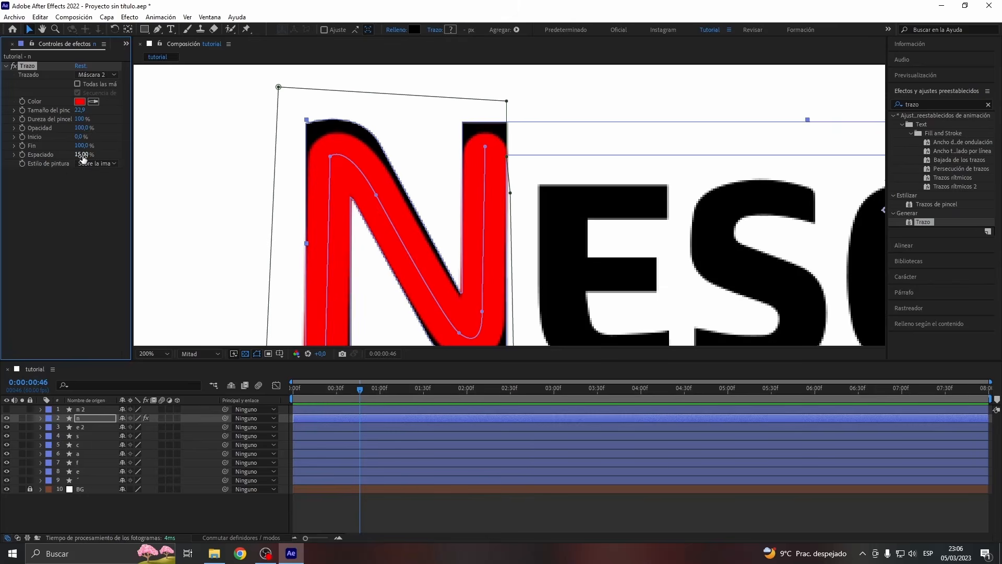
type("0")
key("Return")
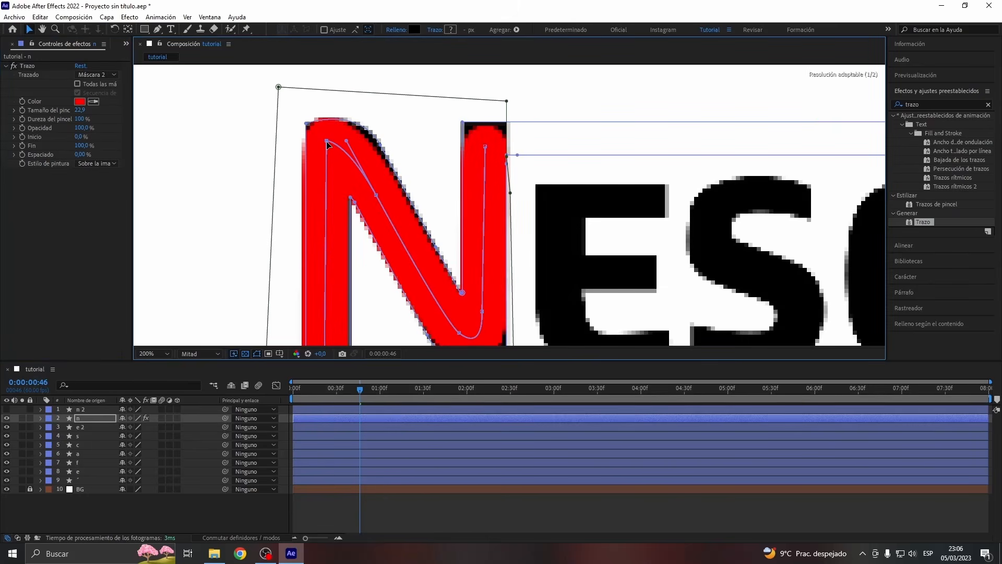
Set the stroke's brush size to 23 and adjust the centre path's vertices around the N's upper-left curve.
scroll(317, 254, "down", 3)
scroll(317, 254, "down", 4)
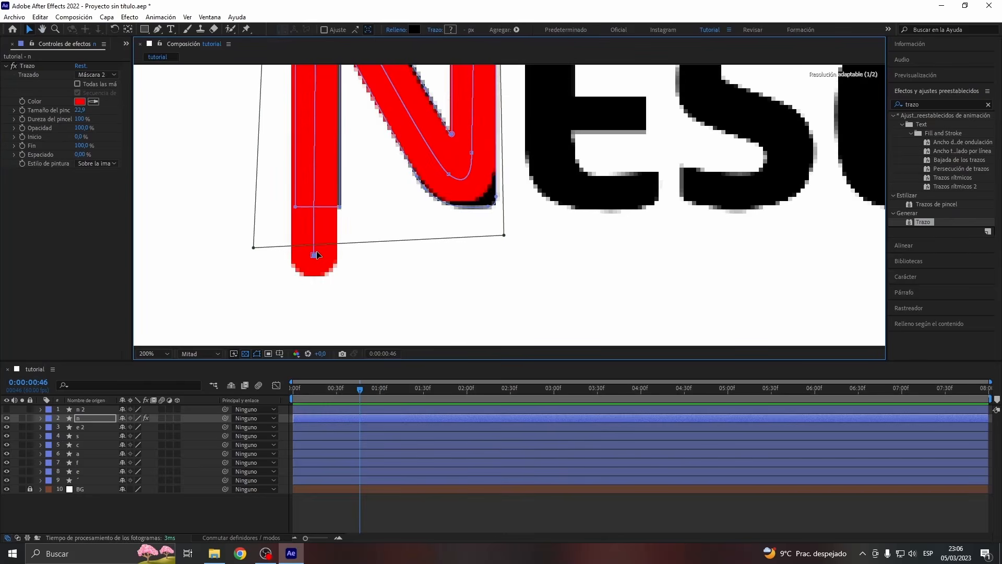
scroll(324, 142, "up", 6)
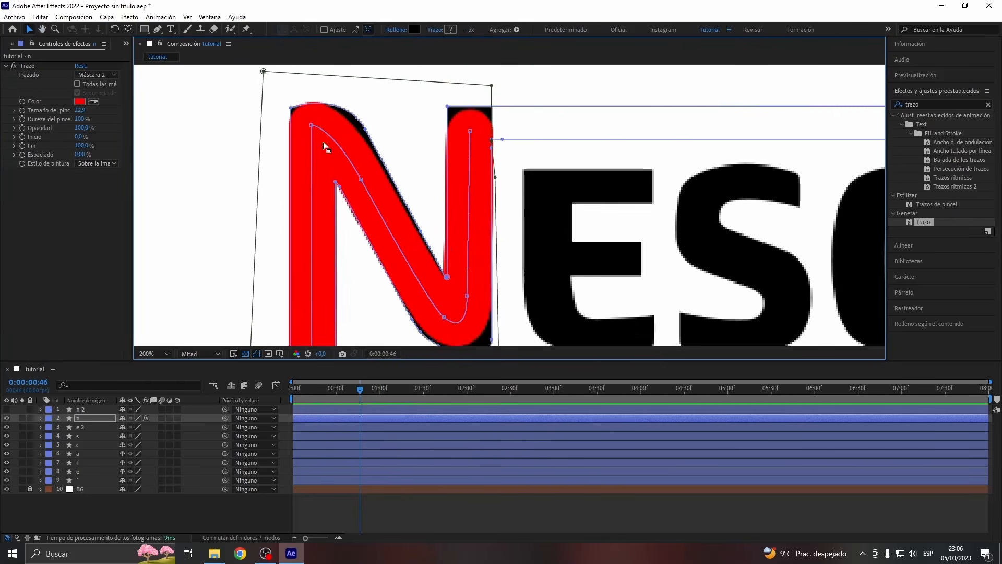
left_click(82, 110)
type("23")
key("Return")
left_click_drag(86, 110, 90, 110)
left_click_drag(310, 136, 309, 137)
left_click_drag(361, 195, 364, 189)
Increase the brush size to 24.9 and reshape the path's lower curve and right-stem end so the stroke covers the N.
left_click_drag(83, 110, 89, 111)
left_click_drag(366, 190, 362, 192)
left_click_drag(387, 247, 378, 217)
key("ctrl+z")
key("g")
left_click_drag(428, 305, 457, 301)
left_click_drag(454, 119, 453, 102)
key("v")
Keyframe the Trazo effect's Fin value from 0% at 0:00:00:00 to 100% at 0:00:01:21.
key("Home")
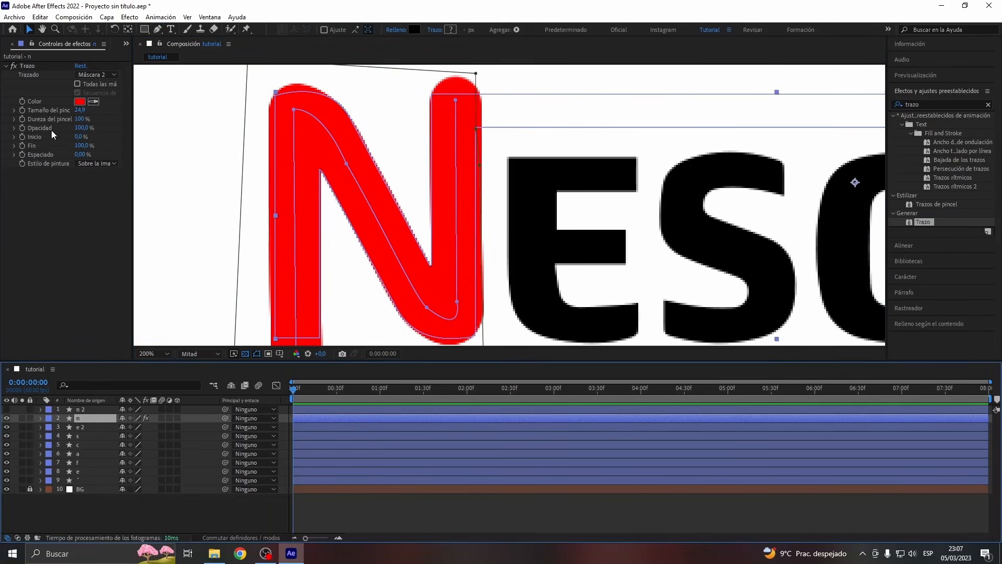
left_click(22, 146)
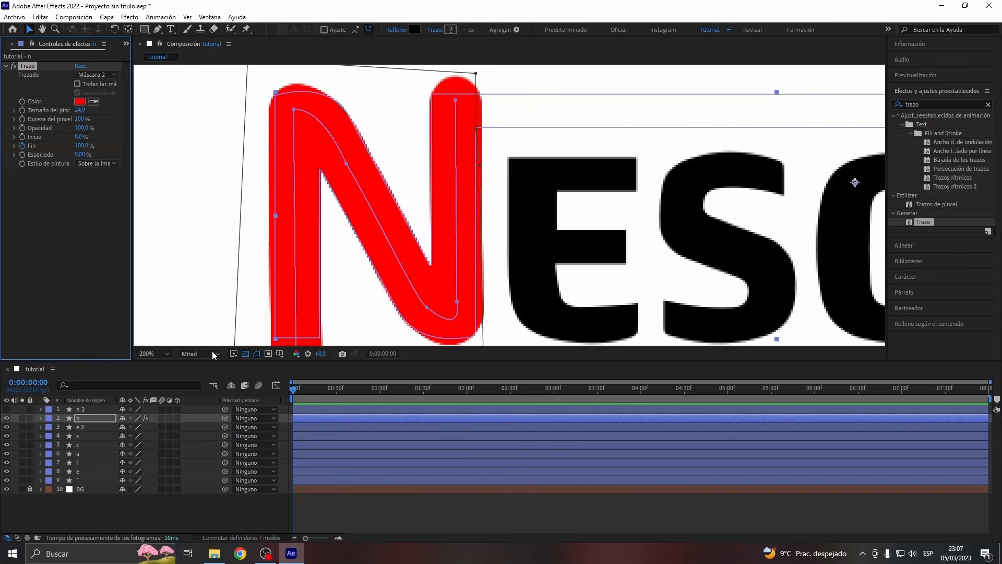
key("u")
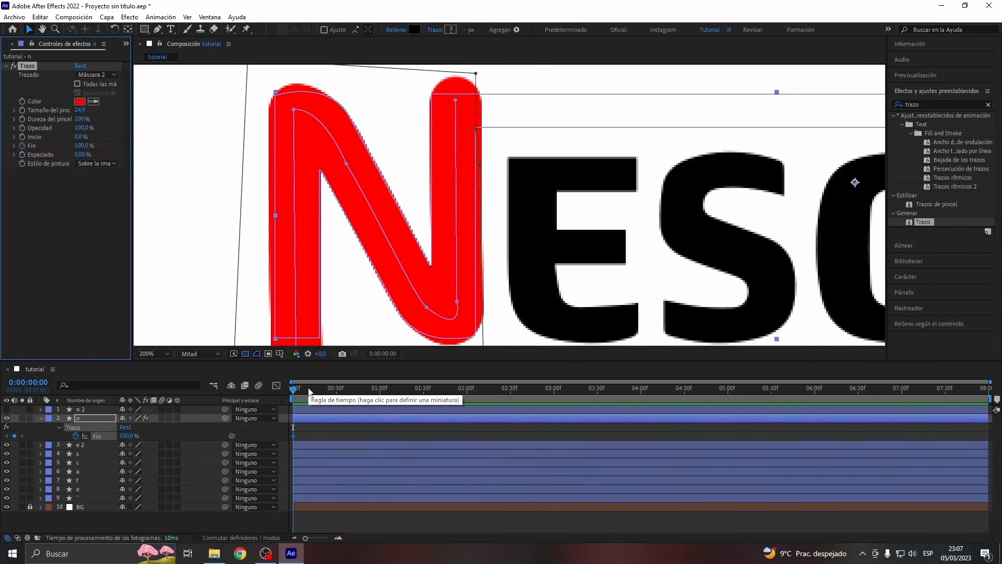
left_click_drag(301, 390, 411, 397)
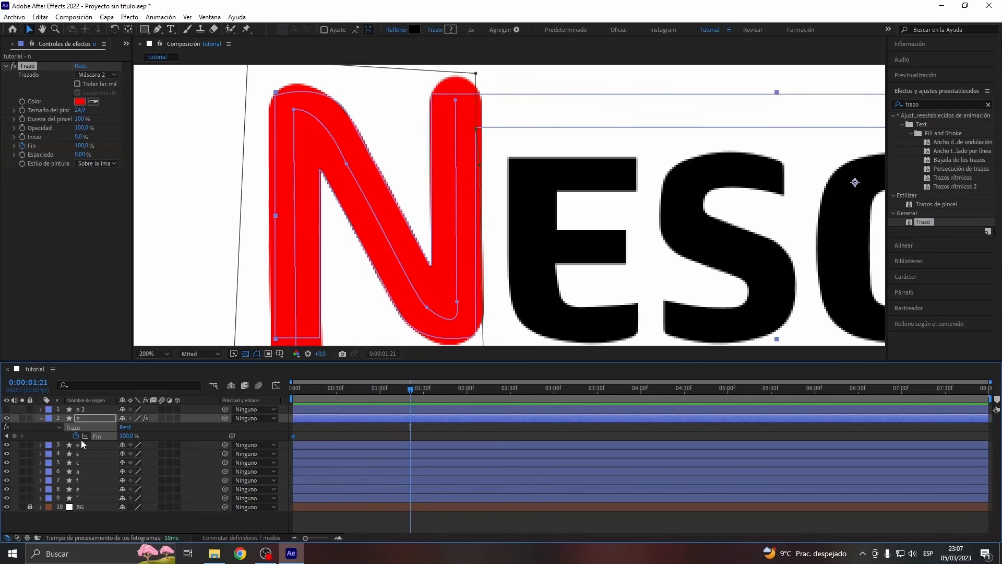
left_click(15, 436)
left_click_drag(335, 387, 266, 394)
left_click(127, 436)
type("0")
key("Return")
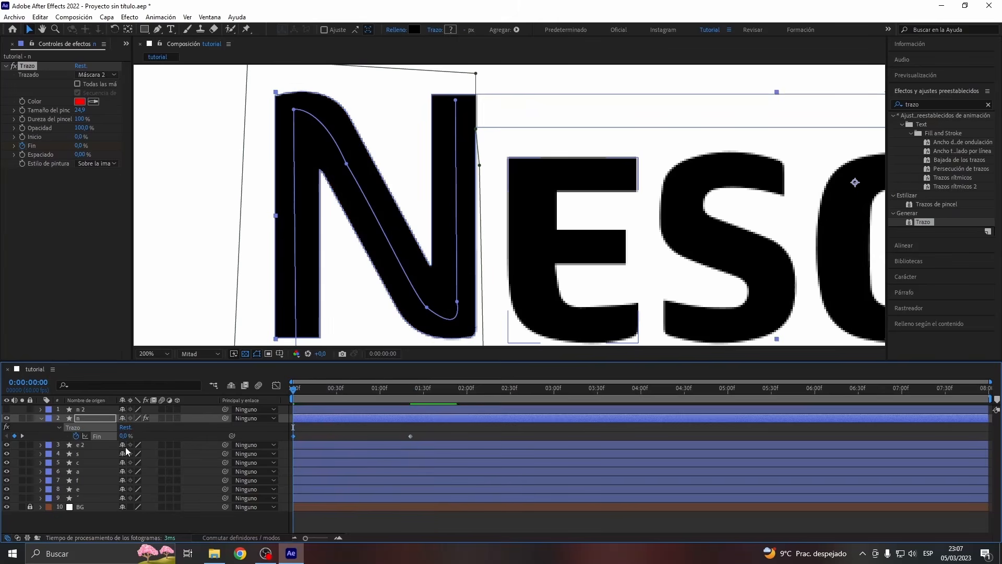
Preview the N's stroke animation from the start of the composition.
left_click(311, 427)
left_click(312, 421)
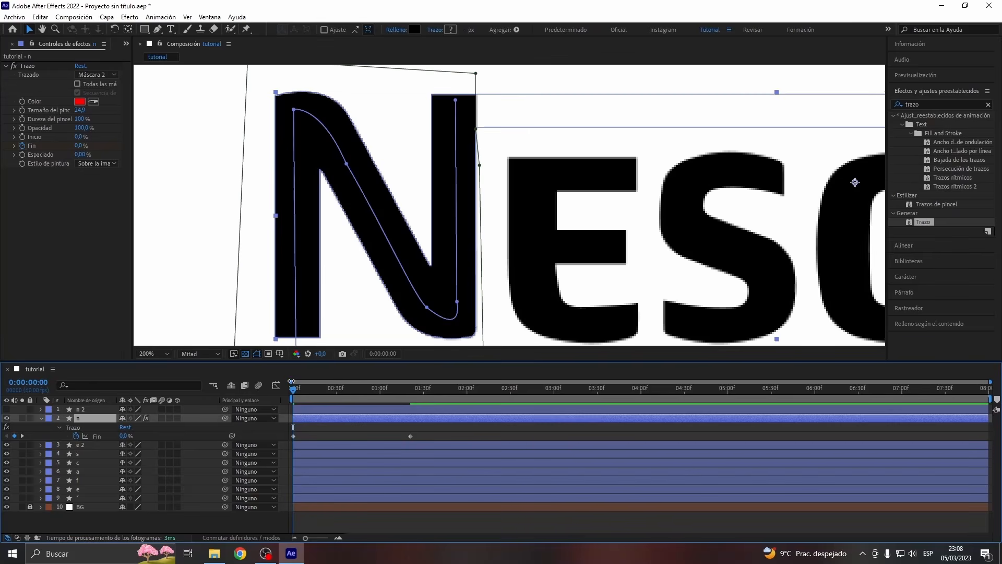
key("space")
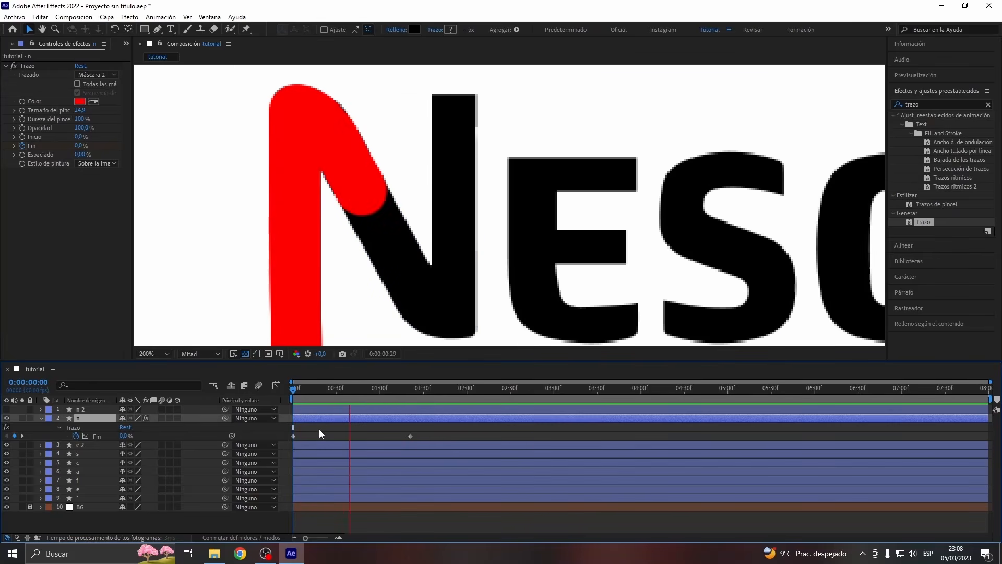
key("space")
left_click(289, 389)
key("space")
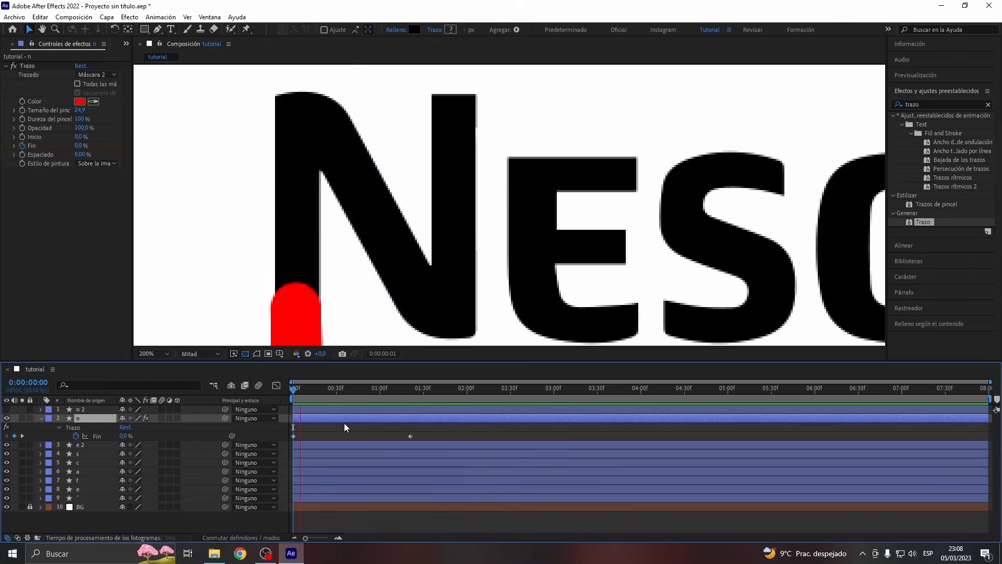
key("space")
Apply Easy Ease to both Fin keyframes and preview the animation from the start.
left_click_drag(429, 431, 274, 450)
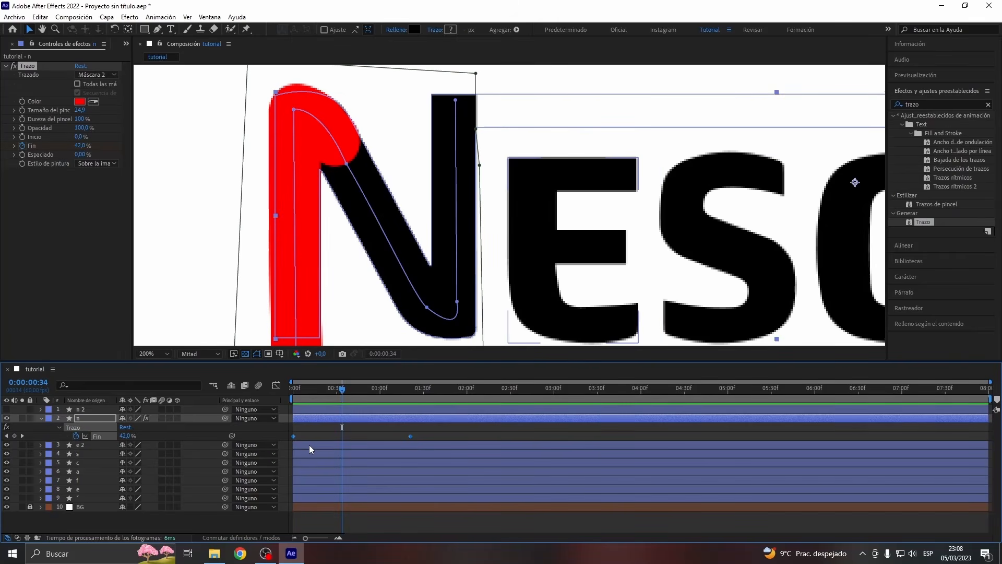
key("F9")
left_click_drag(327, 395, 274, 393)
key("space")
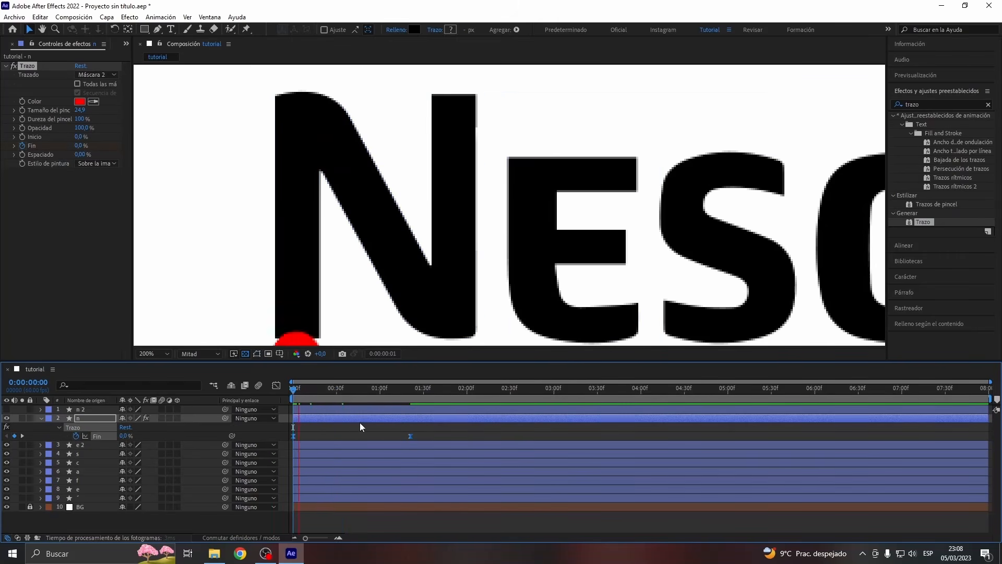
key("space")
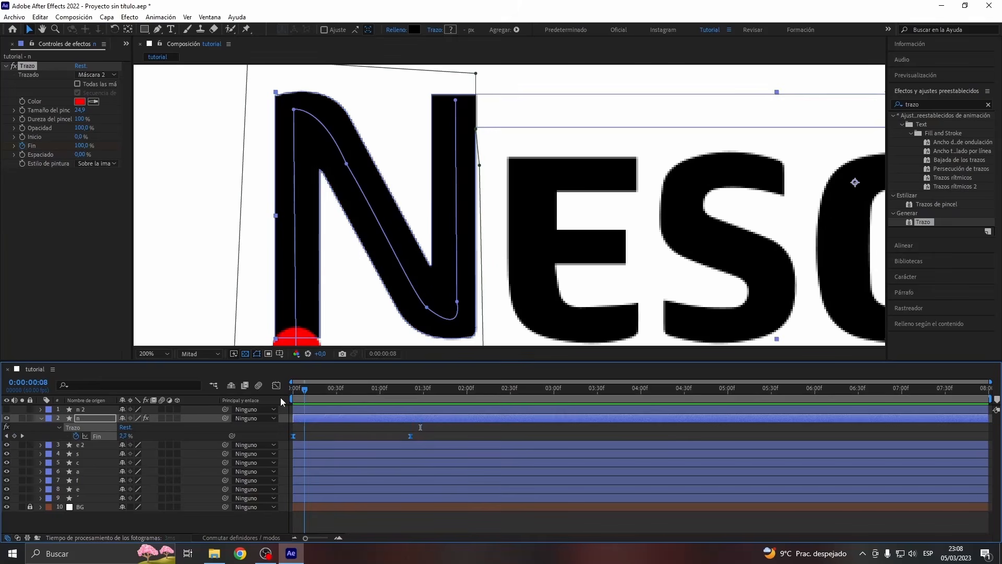
Reshape the N's Fin speed graph by pulling both keyframes' easing handles inward into a sharp mid-animation peak.
key("space")
key("space")
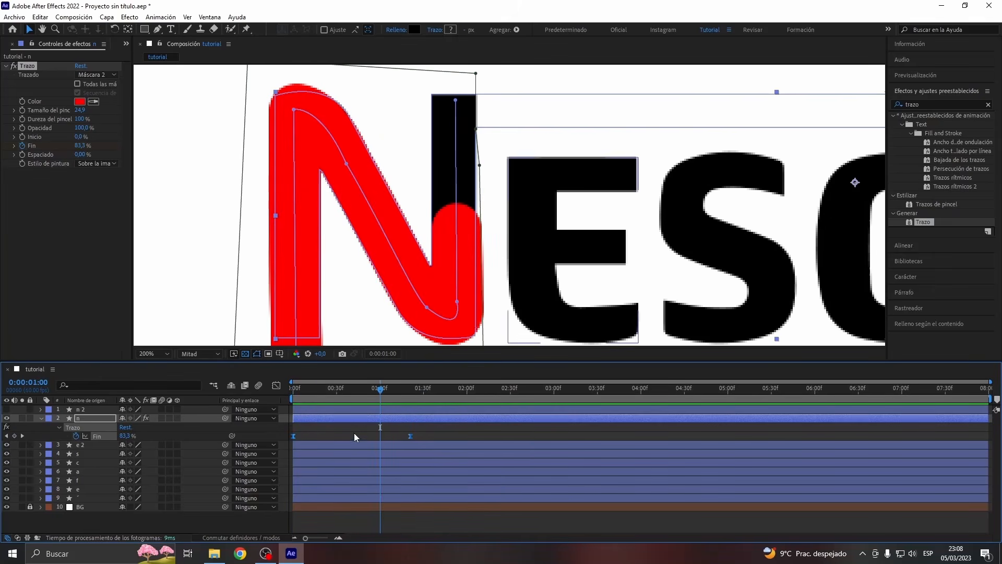
left_click(277, 386)
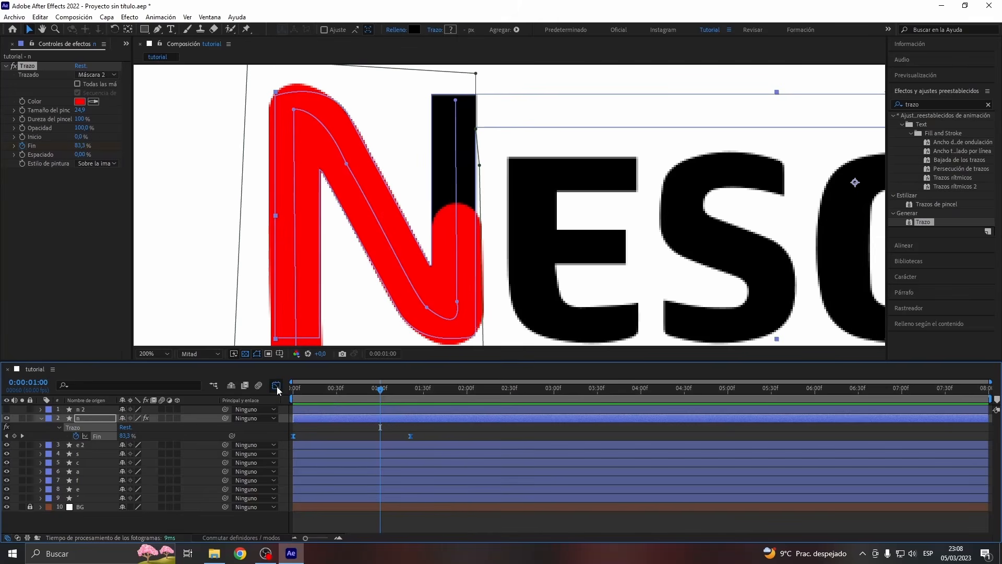
left_click_drag(368, 393, 310, 395)
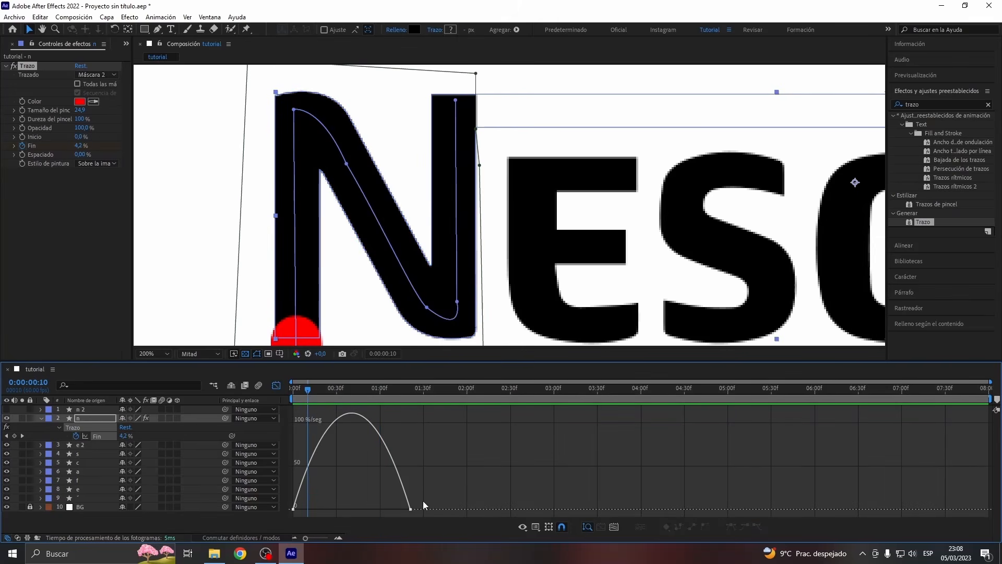
left_click_drag(423, 500, 332, 509)
mouse_move(324, 391)
left_mouse_down()
mouse_move(344, 402)
mouse_move(297, 417)
mouse_move(346, 431)
mouse_move(305, 438)
left_mouse_up()
Preview the N's eased stroke animation from the start and close the graph editor.
key("space")
left_click(295, 394)
key("space")
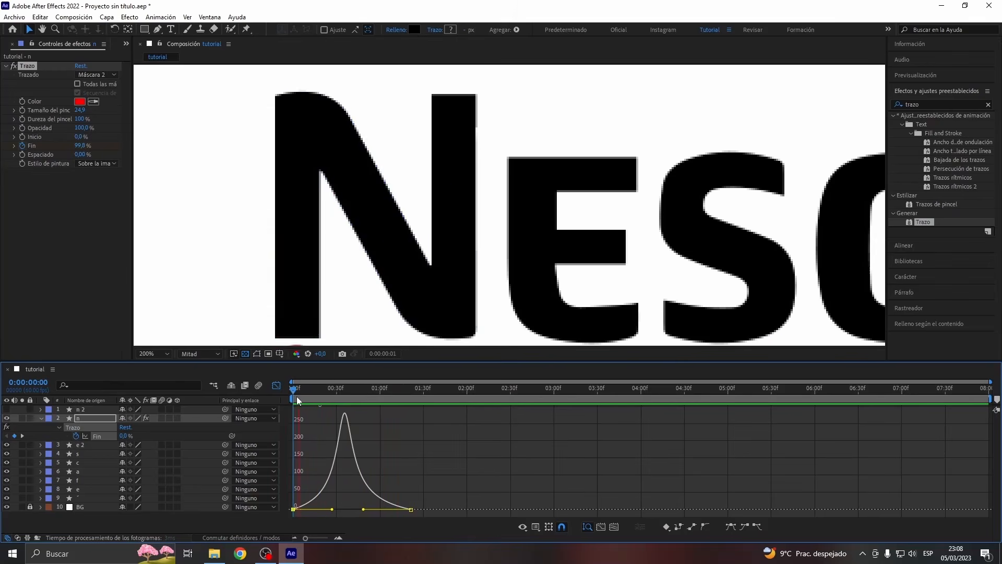
key("space")
left_click(277, 385)
key("space")
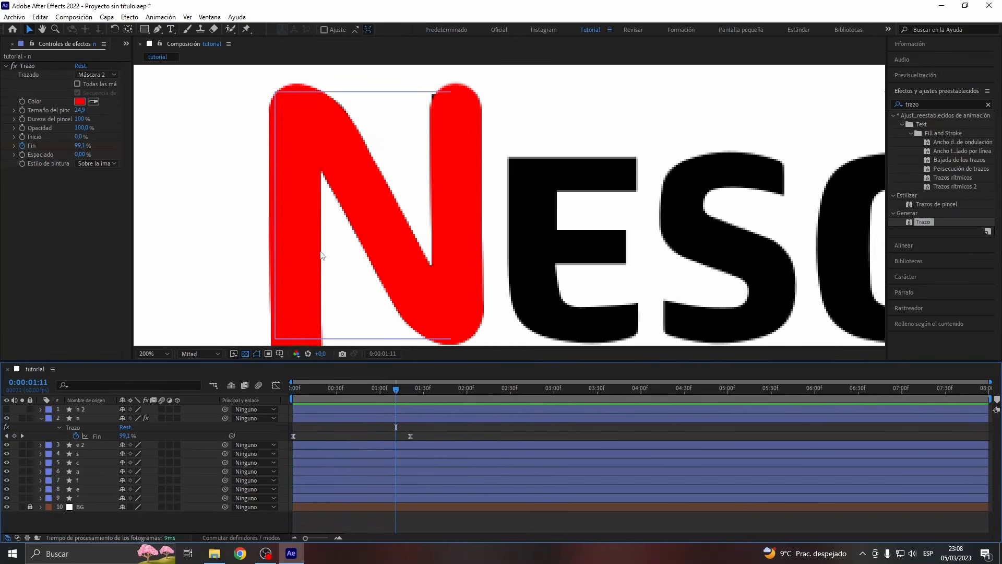
Set the N's Trazo paint style to Revelar imagen original and preview the reveal from the start.
left_click(374, 419)
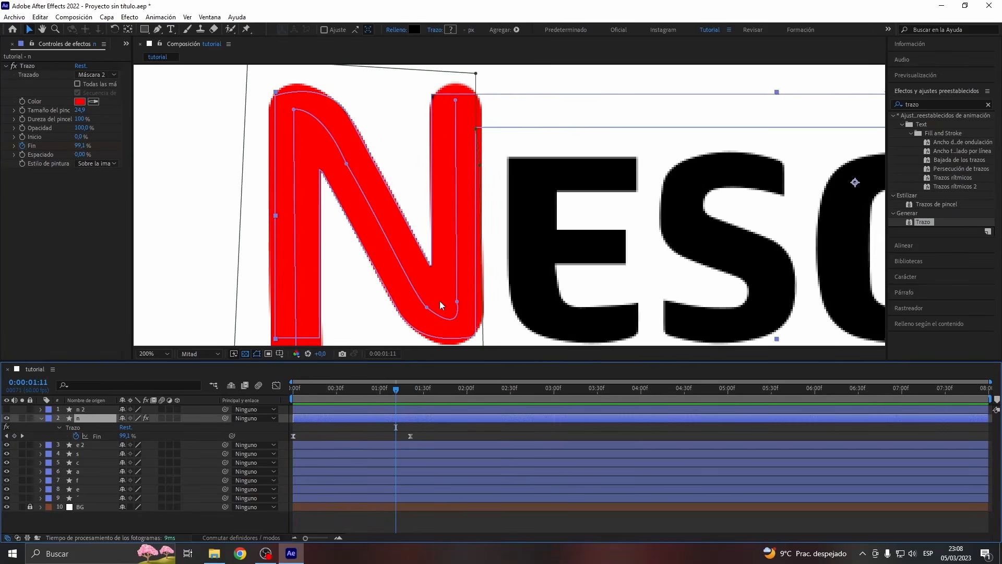
left_click_drag(402, 390, 411, 389)
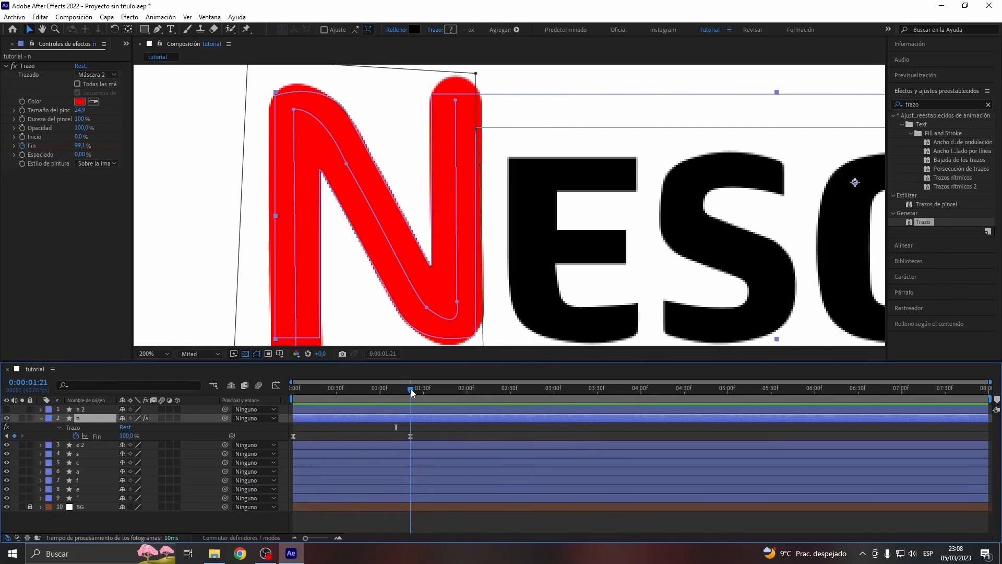
left_click(103, 164)
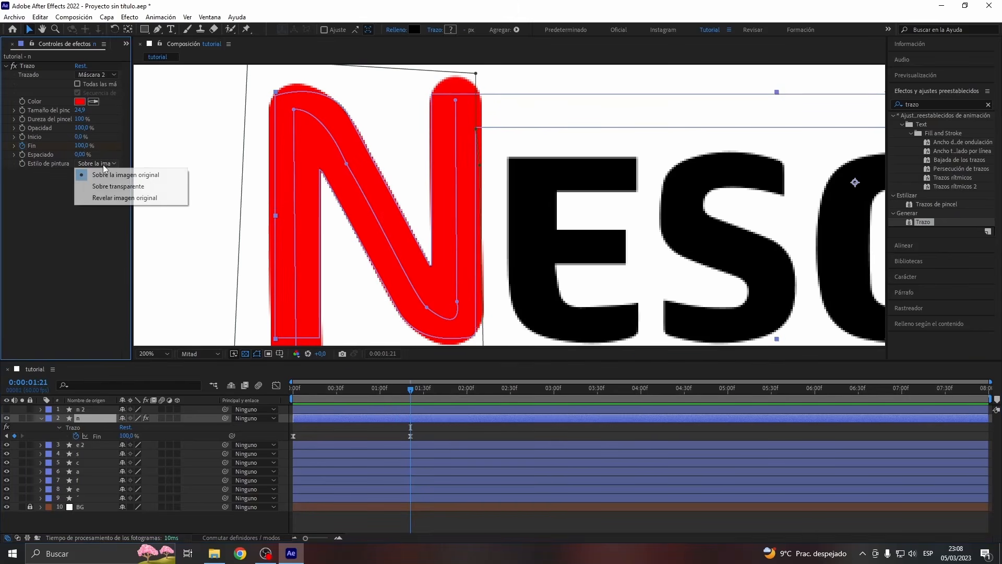
left_click(124, 200)
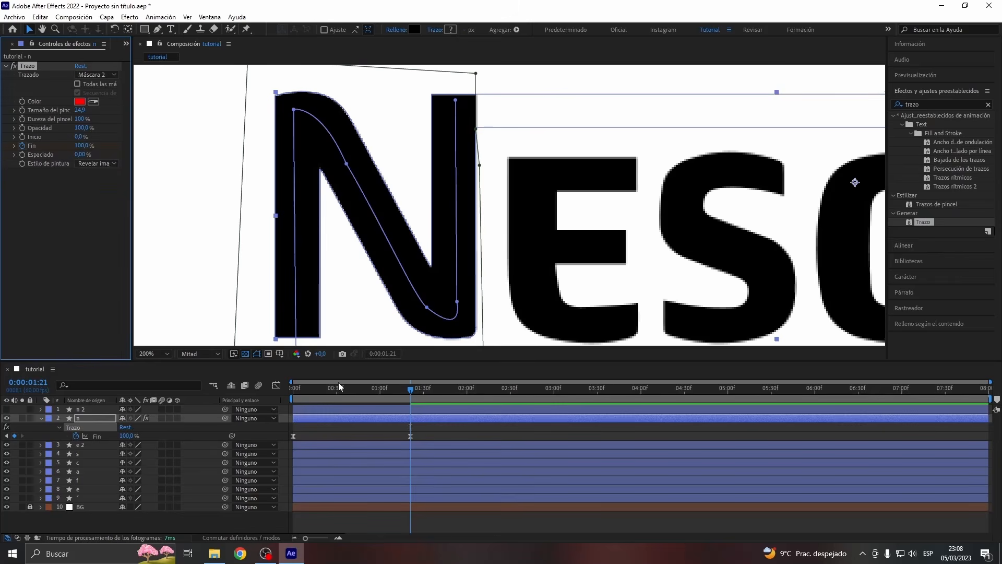
mouse_move(326, 390)
left_mouse_down()
mouse_move(265, 402)
mouse_move(281, 392)
left_mouse_up()
key("space")
key("space")
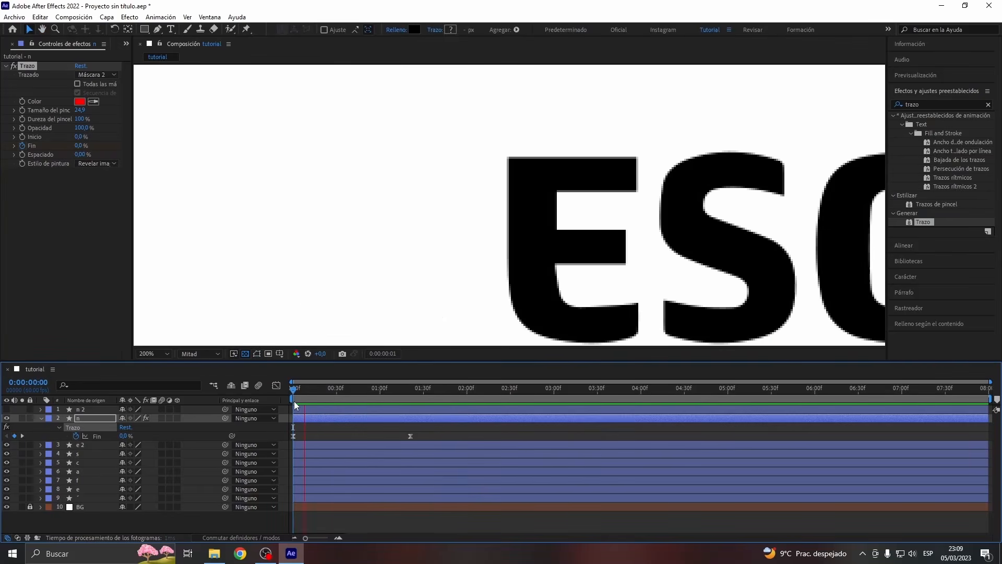
key("space")
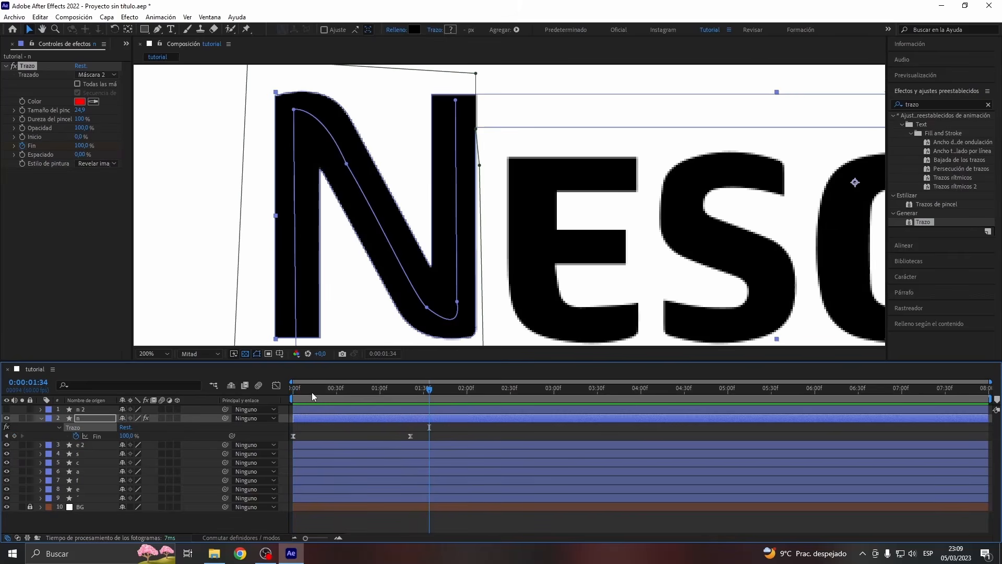
Make the n 2 layer visible and hide the n layer so that only the N's horizontal bar shows.
left_click(339, 429)
scroll(438, 230, "down", 1)
left_click_drag(491, 245, 424, 247)
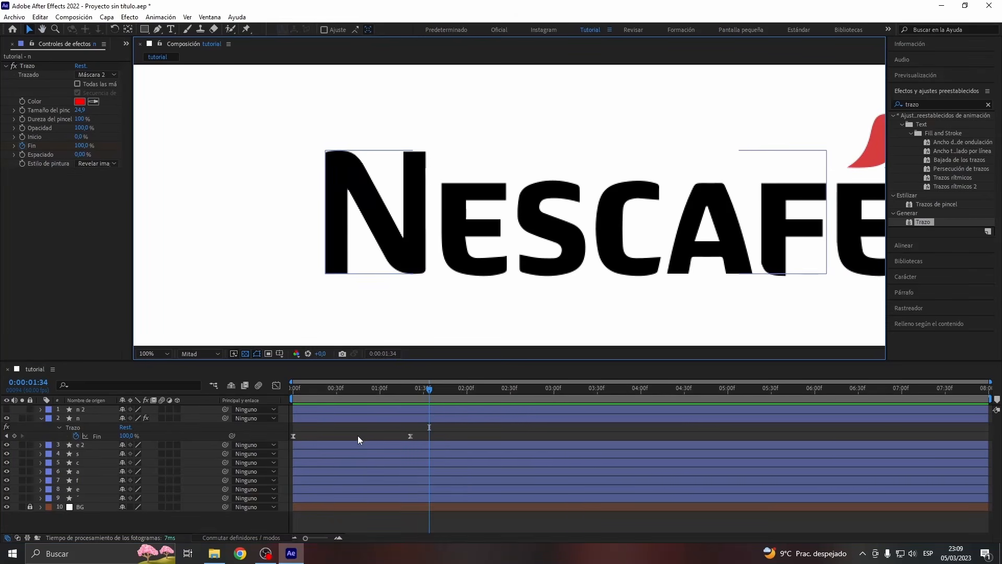
left_click(86, 416)
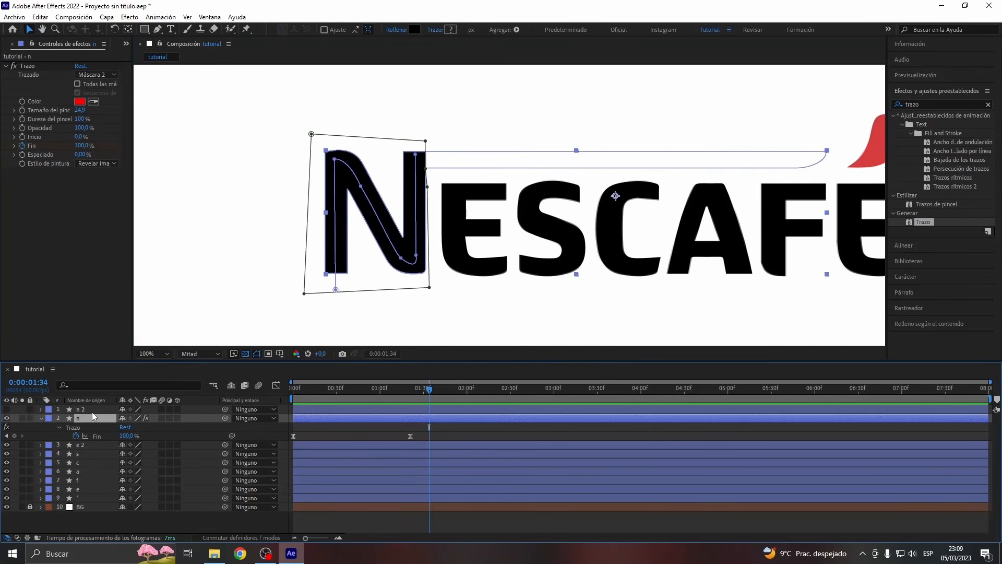
left_click(92, 410)
left_click(6, 409)
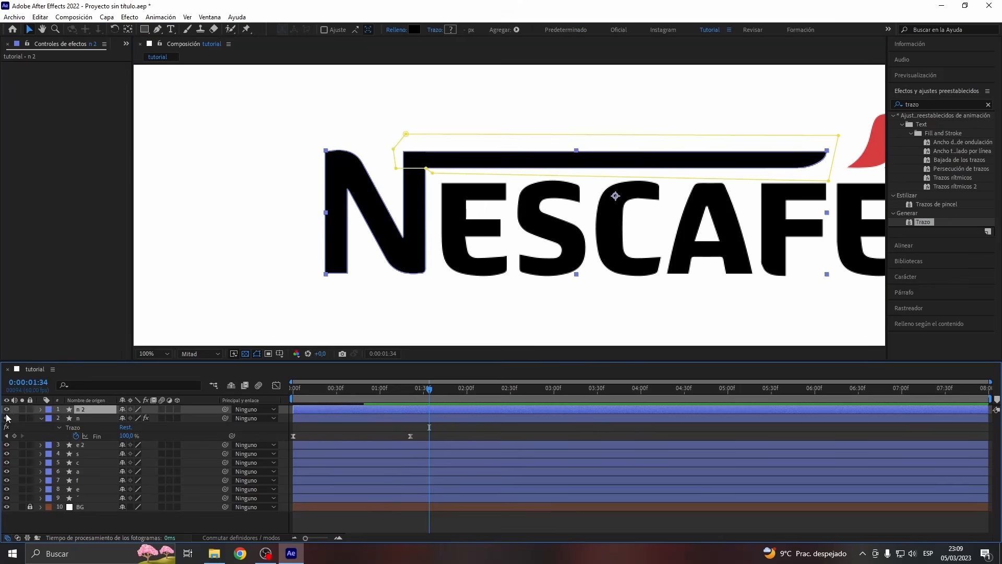
left_click(7, 418)
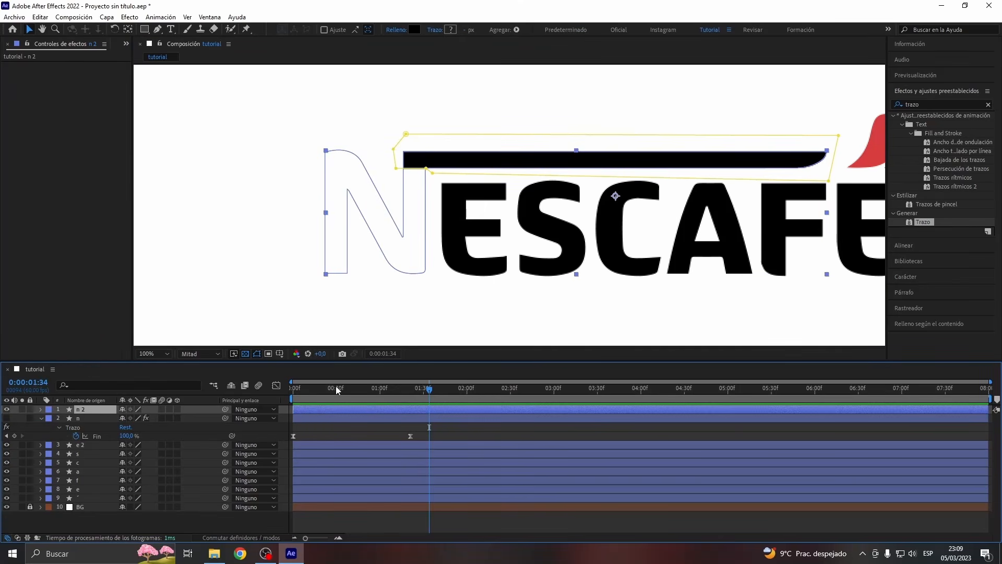
Draw a straight mask path with the Pen tool along the centre of the n 2 layer's bar, from its left end to its right end.
left_click_drag(336, 386, 267, 397)
scroll(427, 118, "up", 2)
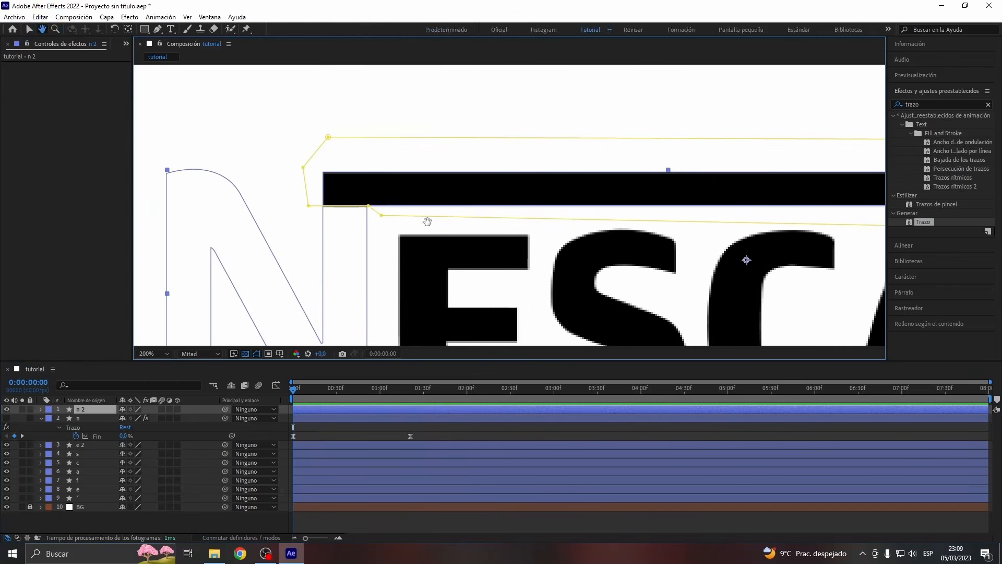
left_click(157, 29)
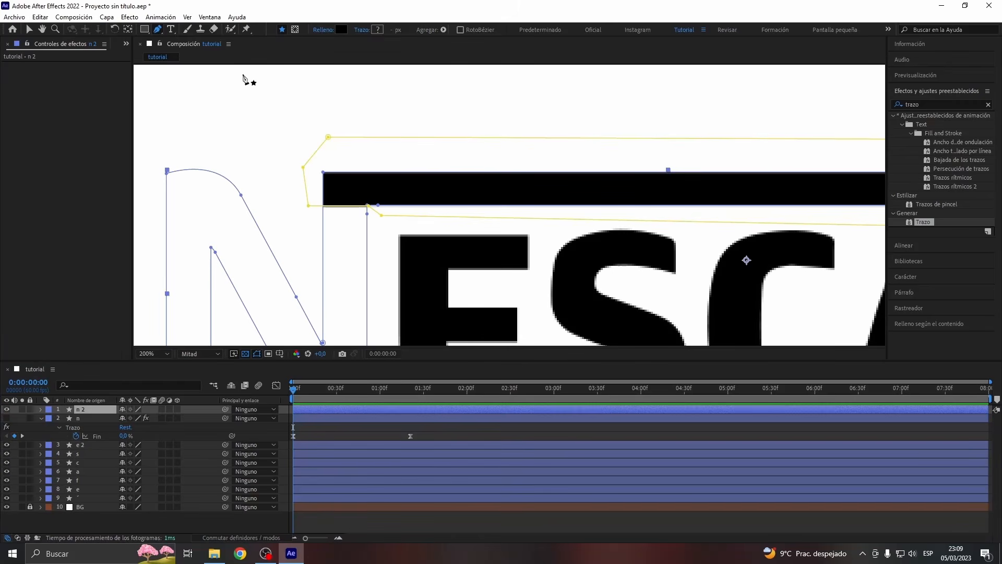
left_click(295, 29)
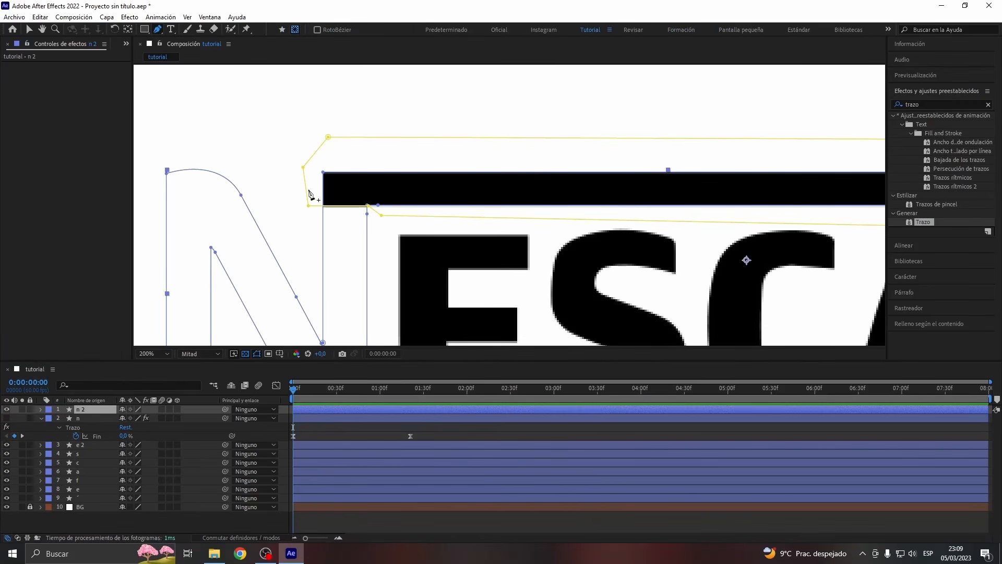
scroll(323, 185, "right", 10)
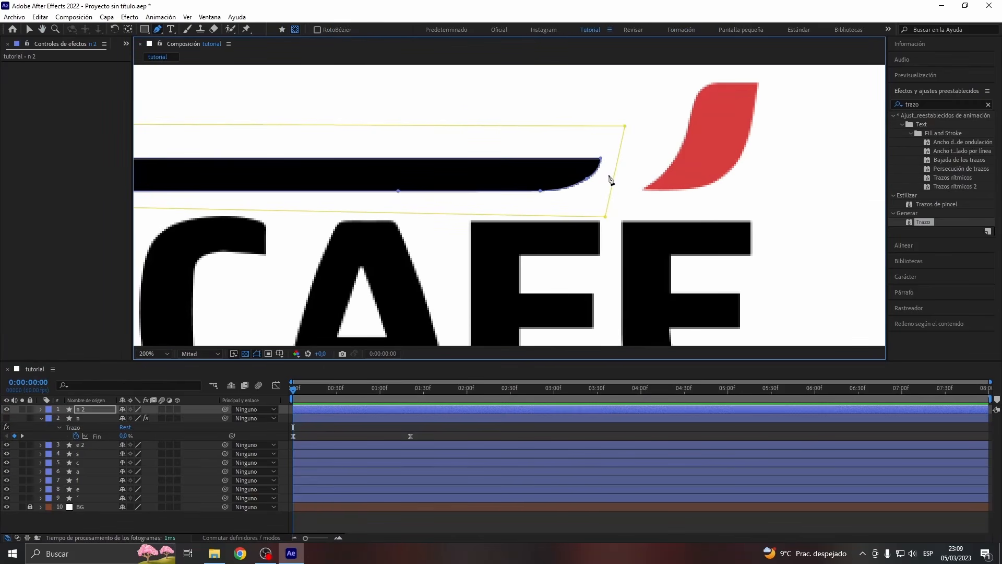
left_click(608, 176)
scroll(375, 209, "left", 10)
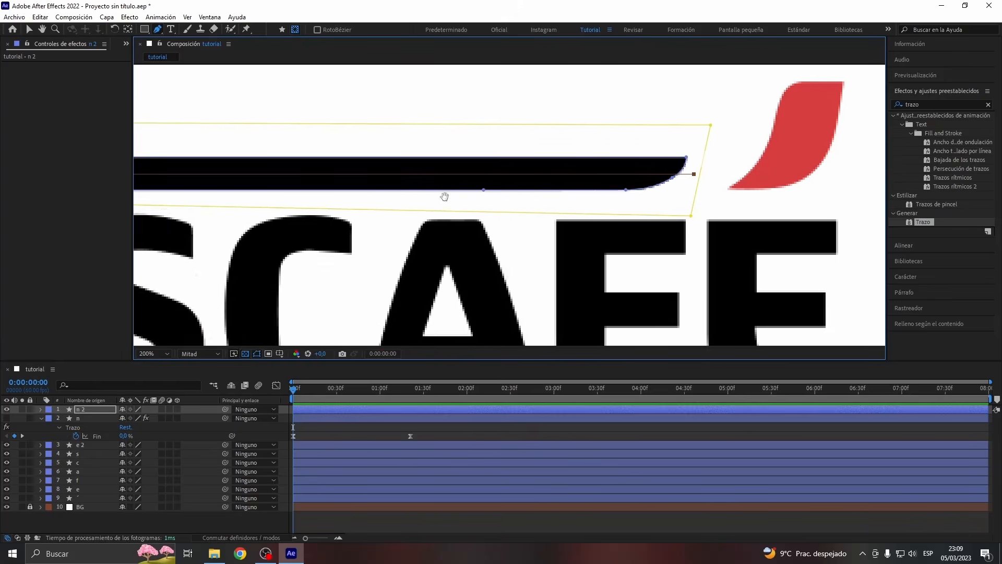
left_click(324, 435)
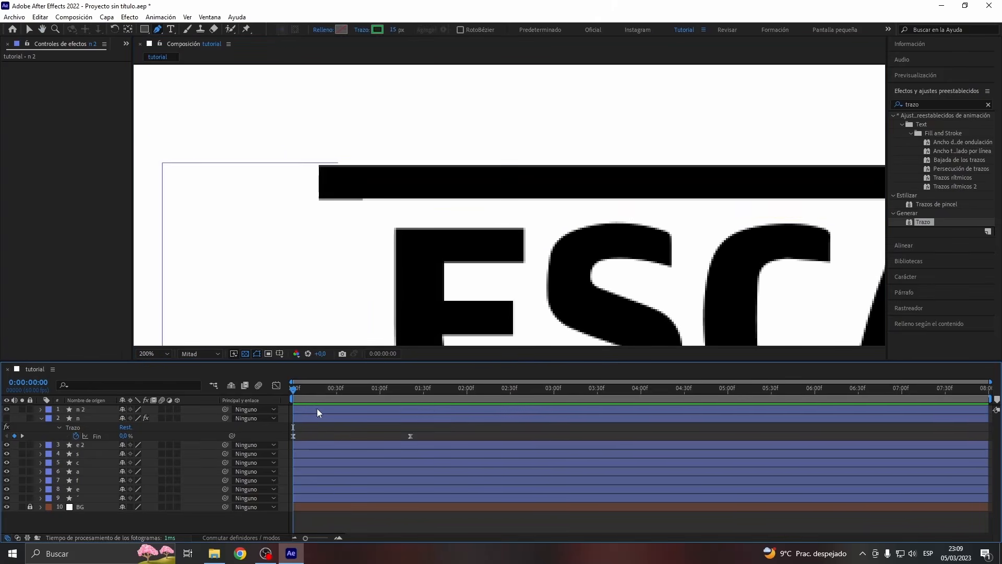
left_click(315, 409)
key("v")
left_click(311, 426)
left_click(301, 411)
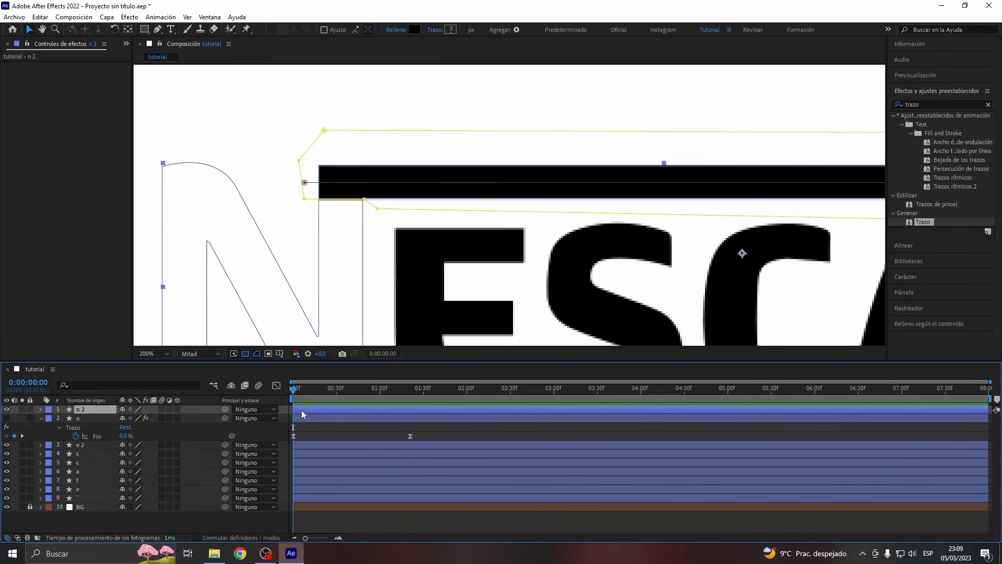
Copy the Trazo effect with its Fin keyframes from the n layer to the n 2 layer.
left_click(86, 419)
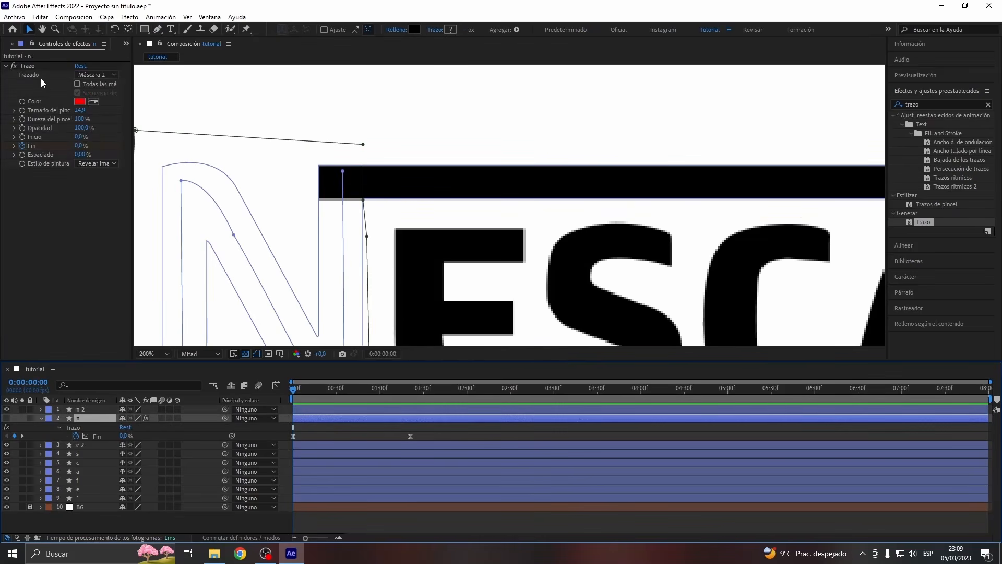
left_click(33, 67)
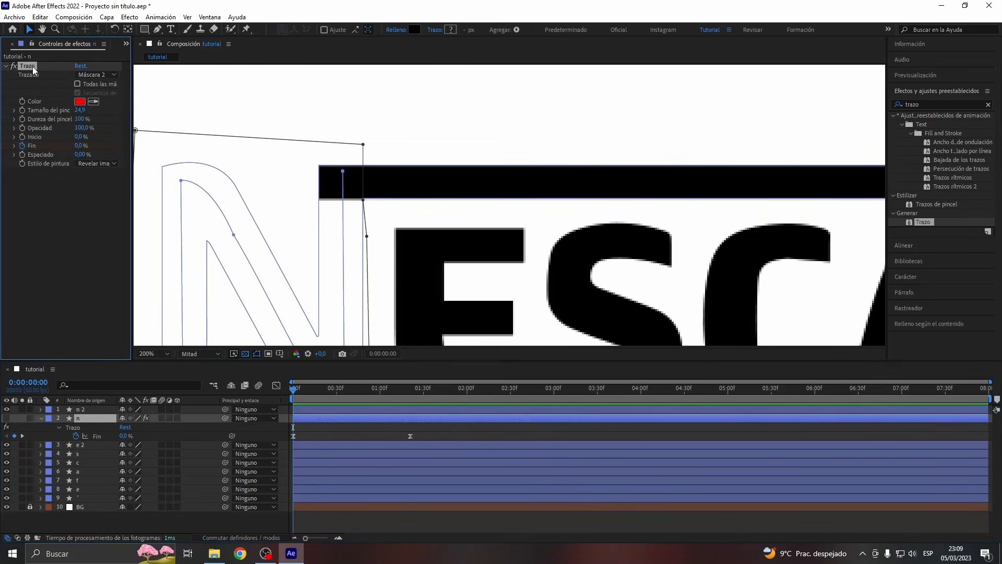
left_click(89, 409)
key("ctrl+v")
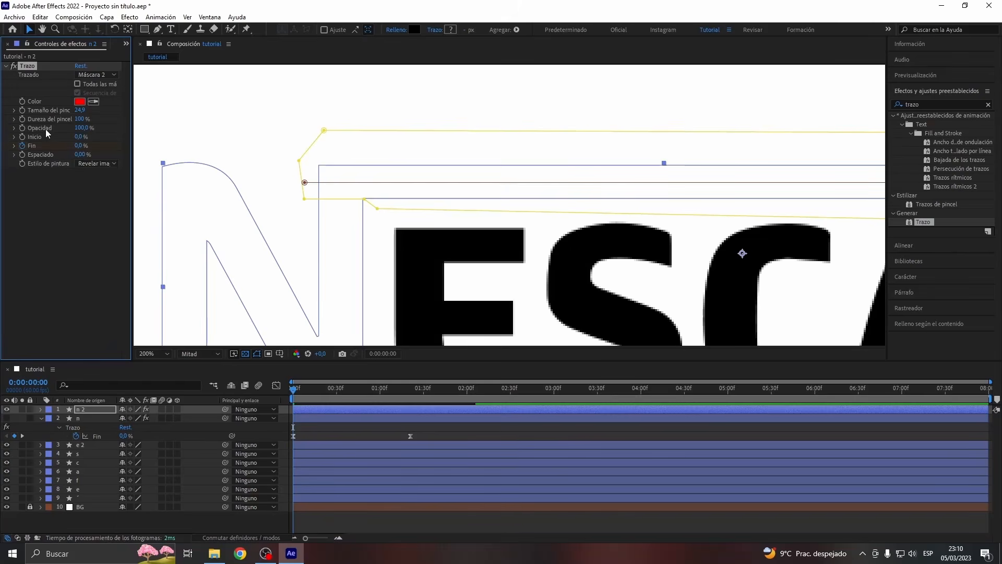
Preview the bar's reveal animation with the whole logo in view, and return to the composition's start.
key("space")
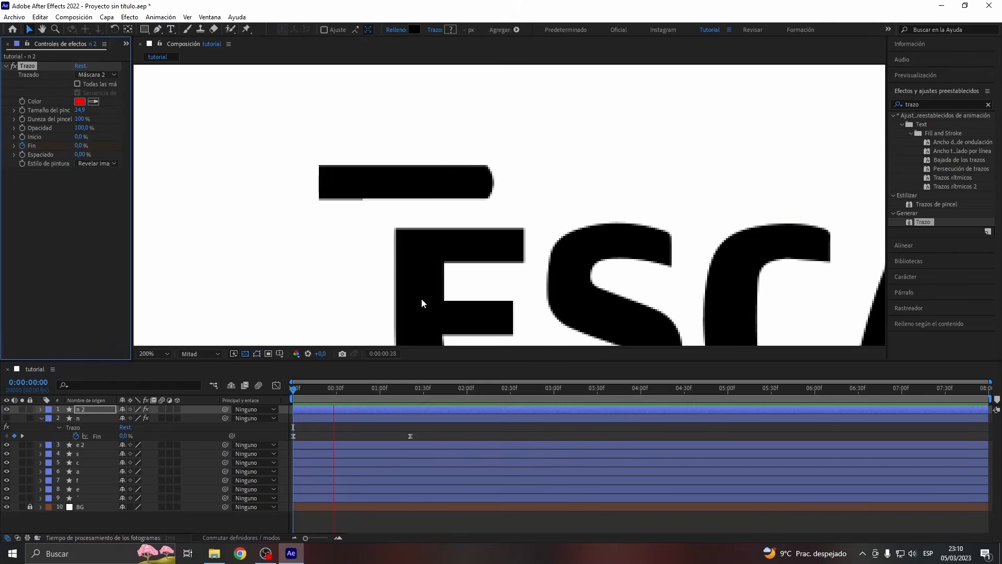
key("space")
scroll(411, 281, "down", 2)
scroll(548, 250, "up", 1)
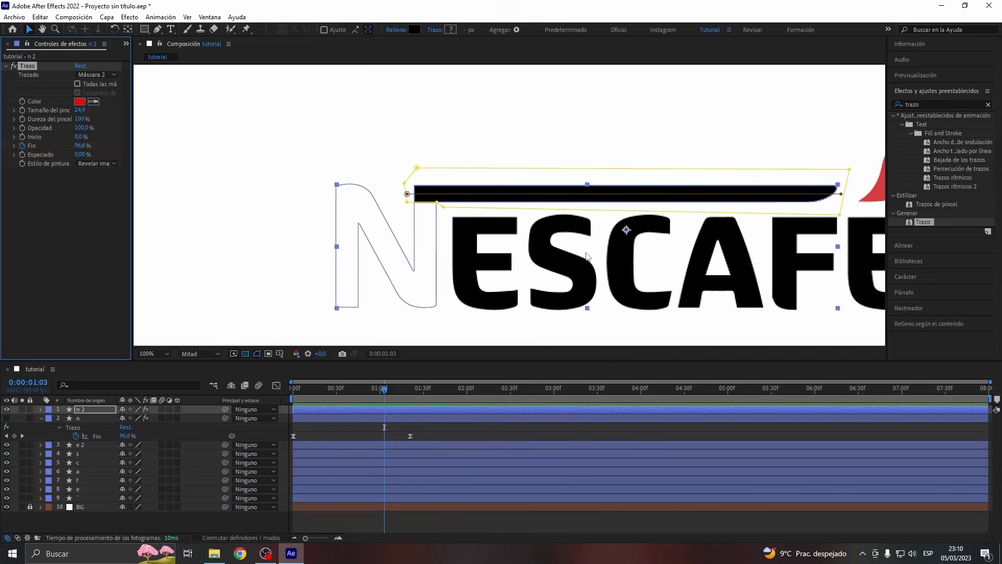
left_click_drag(584, 261, 521, 252)
key("space")
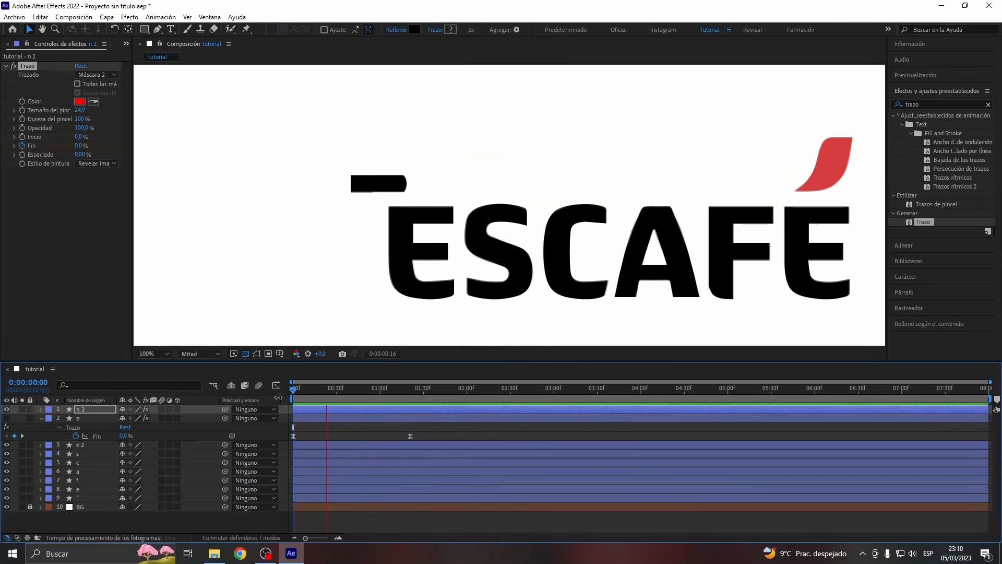
key("space")
key("Home")
Make the n layer visible again and preview the N and bar animating together.
left_click(335, 425)
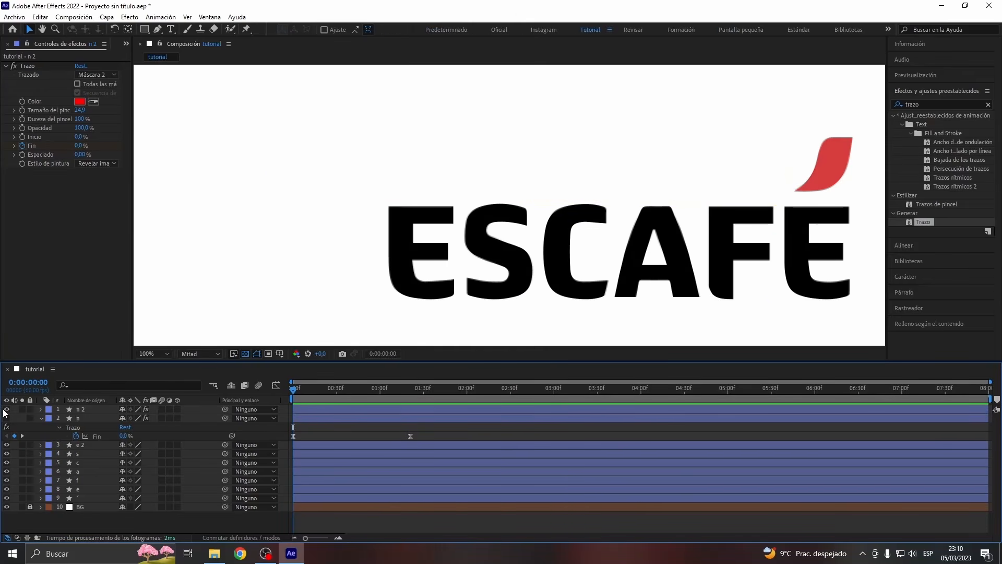
key("space")
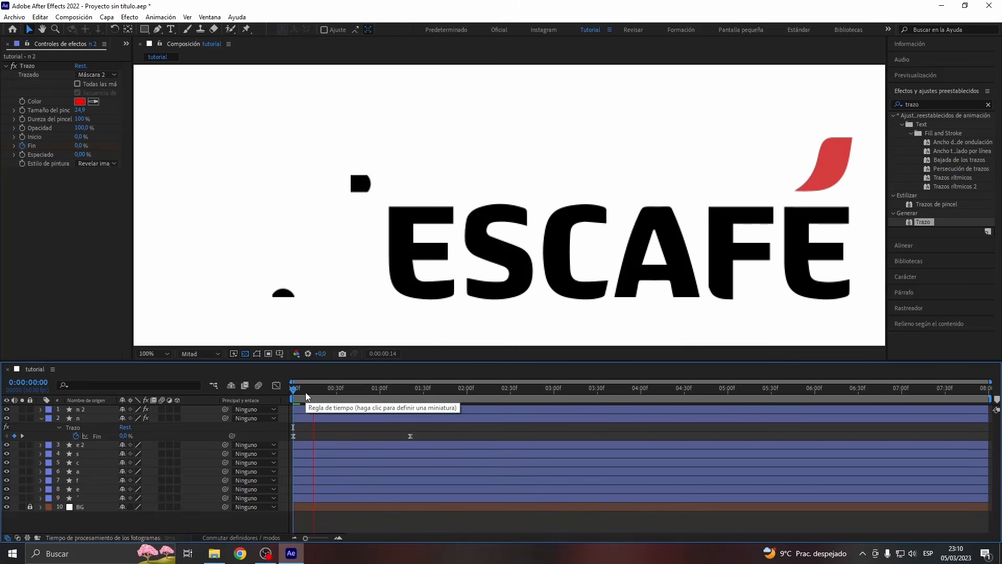
key("space")
Shift the n 2 layer to start at about 0:00:00:50, near the end of the N's stroke, and preview from the start.
mouse_move(379, 389)
left_mouse_down()
mouse_move(266, 399)
mouse_move(377, 396)
mouse_move(366, 403)
mouse_move(417, 411)
left_mouse_up()
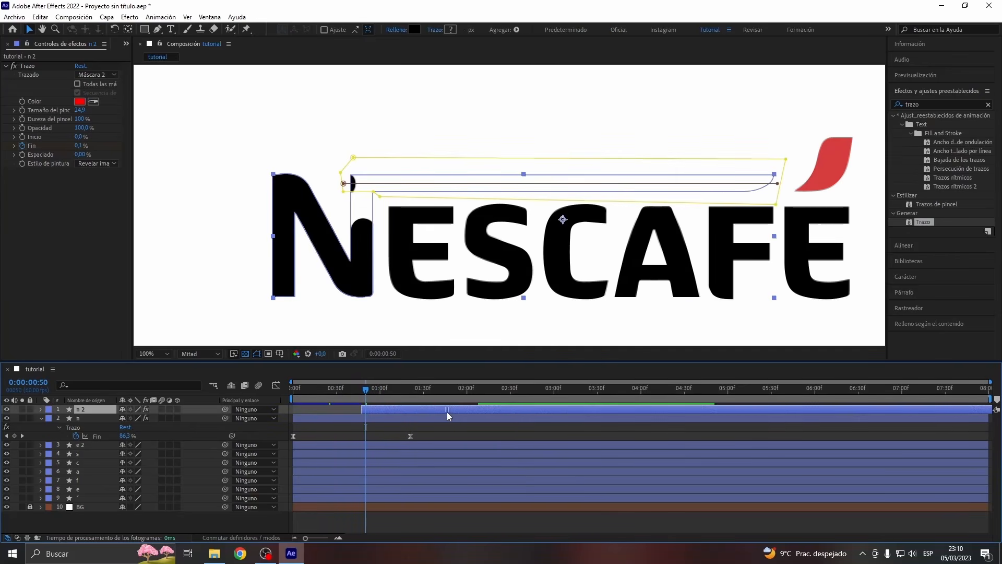
left_click_drag(401, 410, 298, 394)
key("space")
key("space")
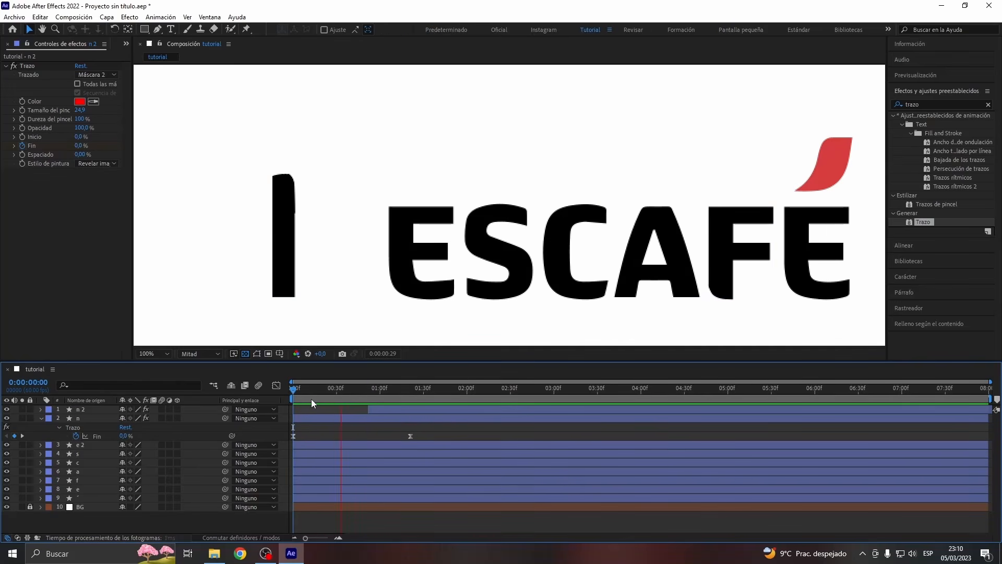
key("space")
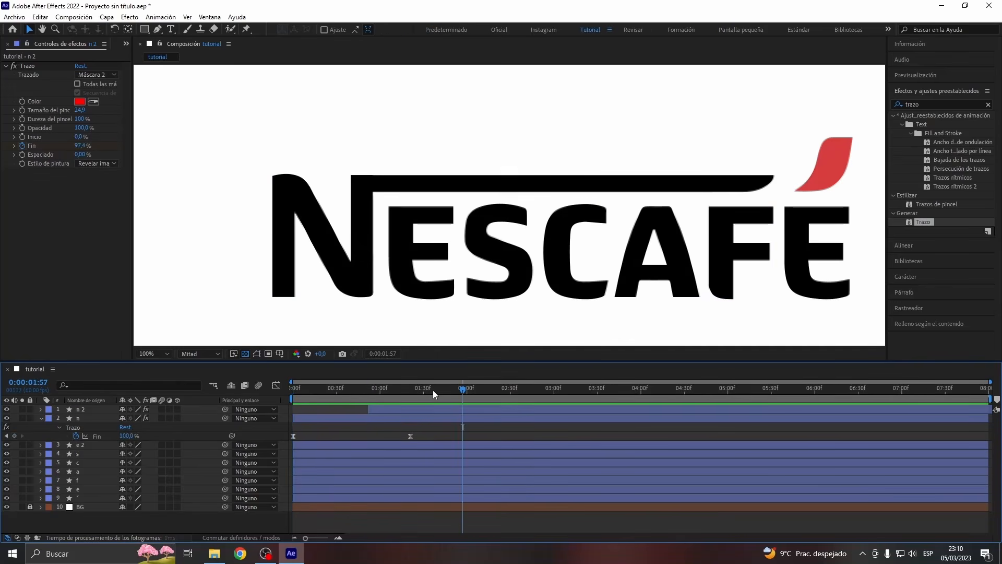
Reveal the n 2 layer's Fin keyframes, move the last one to about 0:00:02:30, and preview the slower bar reveal.
left_click(427, 409)
key("u")
left_click_drag(464, 391, 511, 396)
left_click_drag(486, 428, 512, 432)
key("space")
left_click_drag(511, 392, 365, 393)
key("space")
Pull the easing handle of the bar's end keyframe inward in the speed graph and preview the animation.
left_click(276, 385)
left_click_drag(420, 510, 382, 510)
left_click(276, 386)
left_click(352, 444)
key("space")
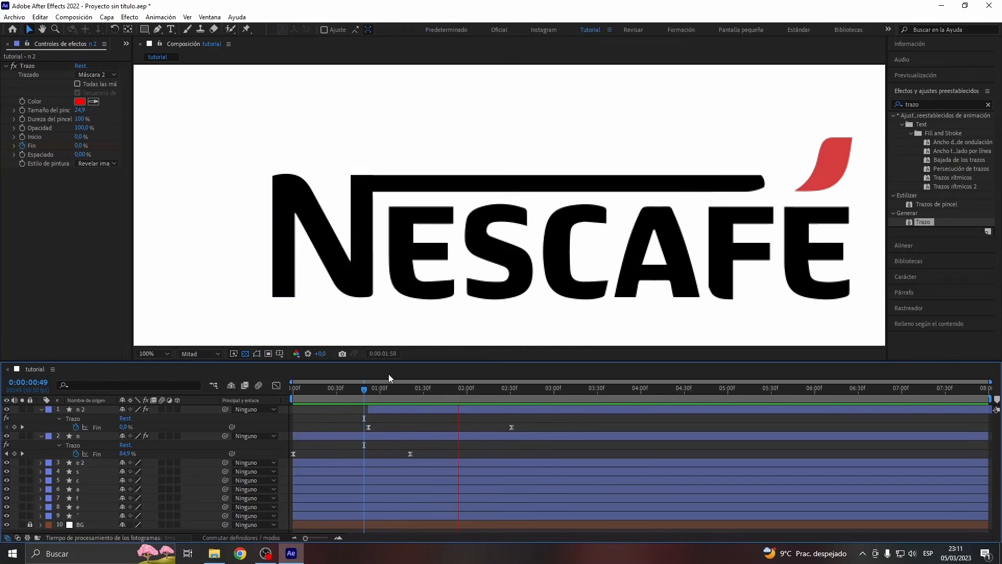
left_click_drag(365, 390, 293, 392)
key("space")
Lengthen the ease-in of the n 2 layer's last Fin keyframe further in the speed graph.
left_click(511, 427)
left_click(276, 385)
left_click_drag(464, 510, 383, 510)
left_click(276, 385)
Adjust the easing handle of the n layer's last Fin keyframe in the speed graph and replay the logo reveal from the start.
mouse_move(295, 390)
left_mouse_down()
mouse_move(340, 421)
mouse_move(380, 391)
left_mouse_up()
left_click(410, 454)
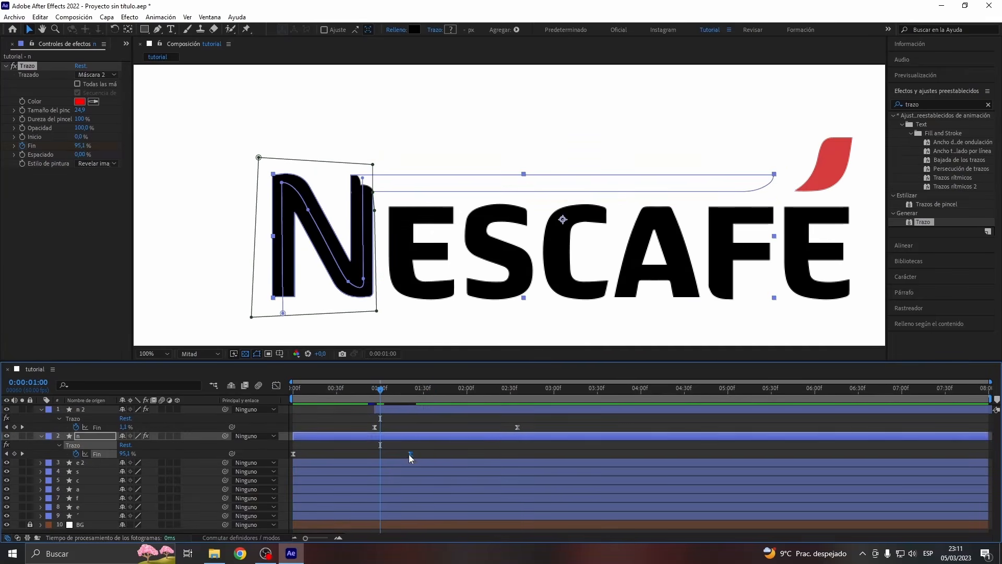
left_click(276, 385)
left_click_drag(377, 510, 366, 511)
left_click(276, 385)
left_click(346, 420)
left_click_drag(364, 391, 395, 410)
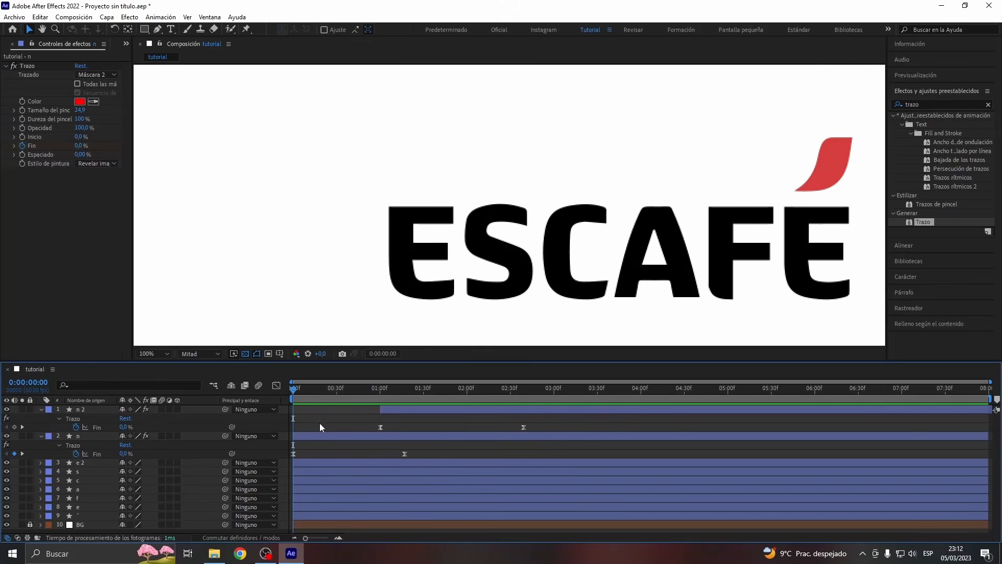
mouse_move(321, 389)
left_mouse_down()
mouse_move(411, 402)
mouse_move(364, 391)
mouse_move(381, 391)
left_mouse_up()
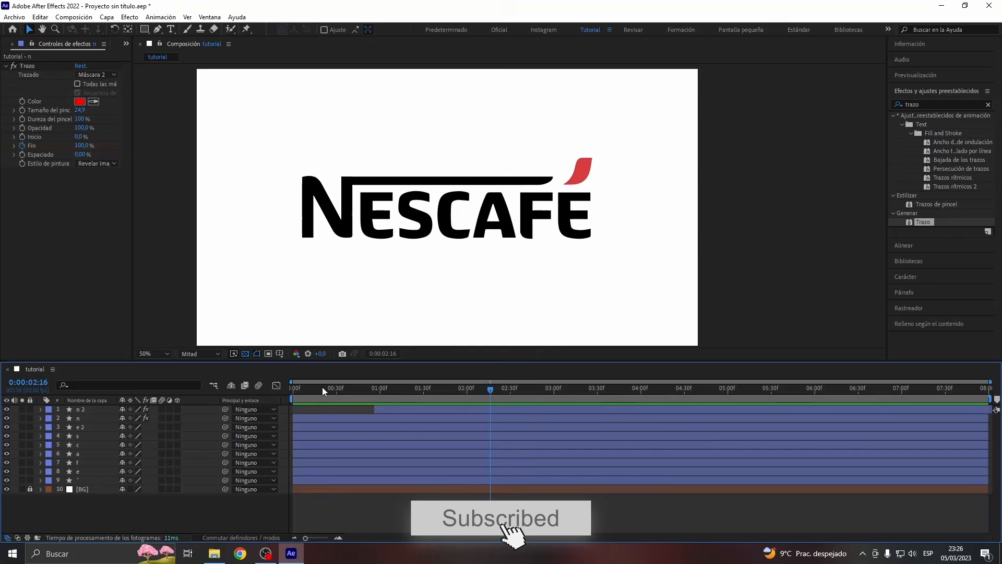
mouse_move(322, 386)
left_mouse_down()
mouse_move(289, 400)
mouse_move(387, 406)
mouse_move(298, 409)
left_mouse_up()
key("space")
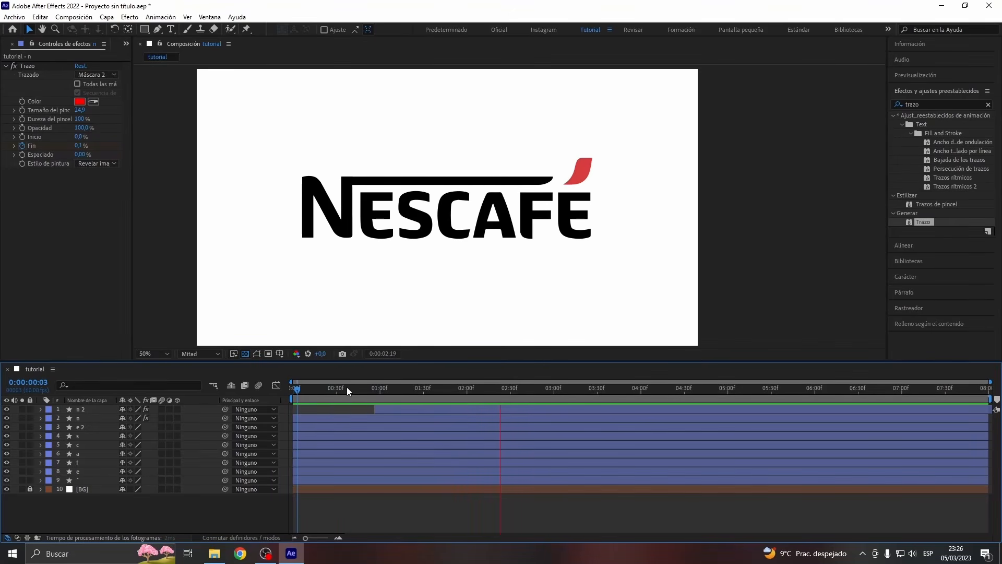
left_click_drag(331, 389, 289, 400)
key("space")
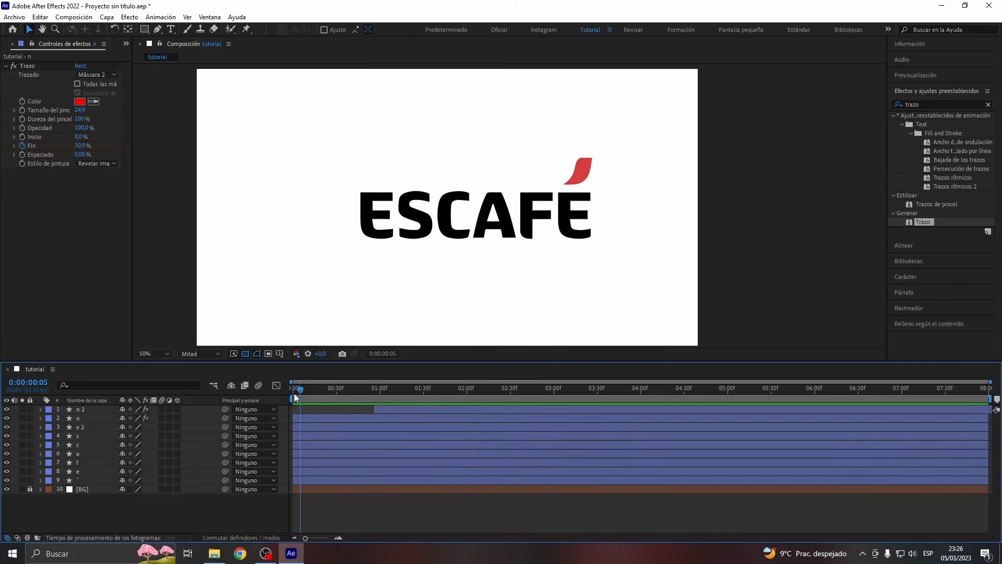
Add a null object to the composition and parent the n and n 2 layers to it.
right_click(133, 507)
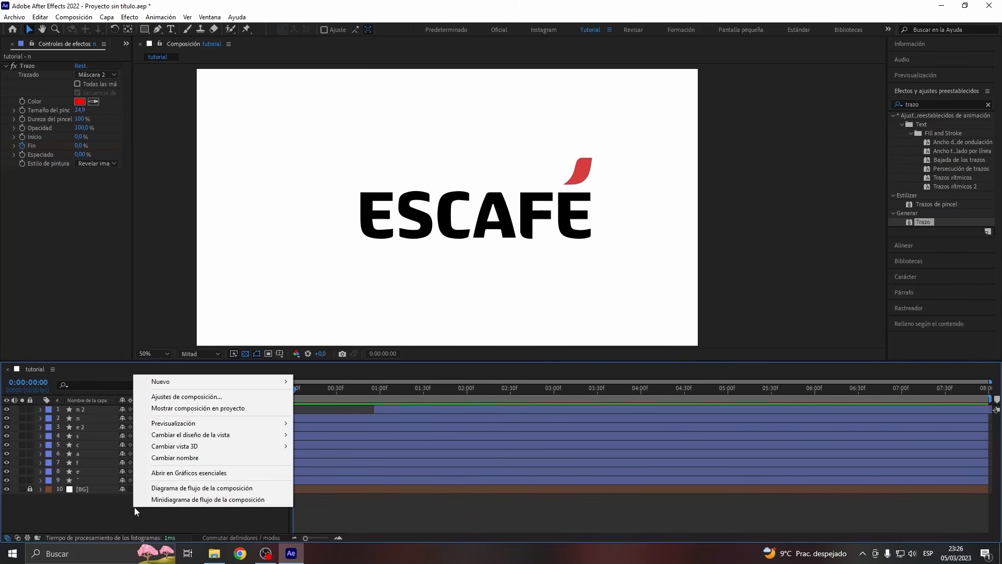
mouse_move(197, 384)
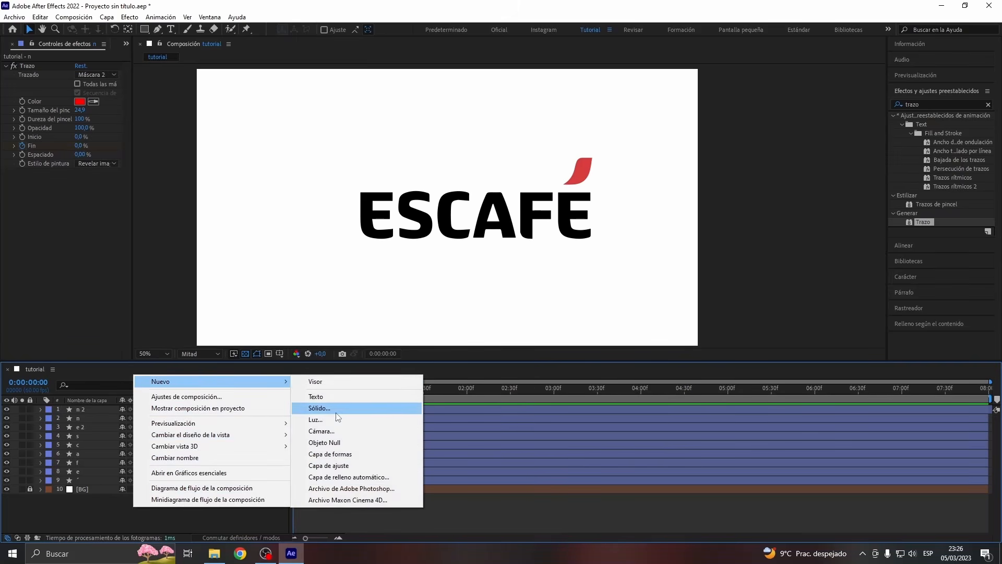
left_click(342, 437)
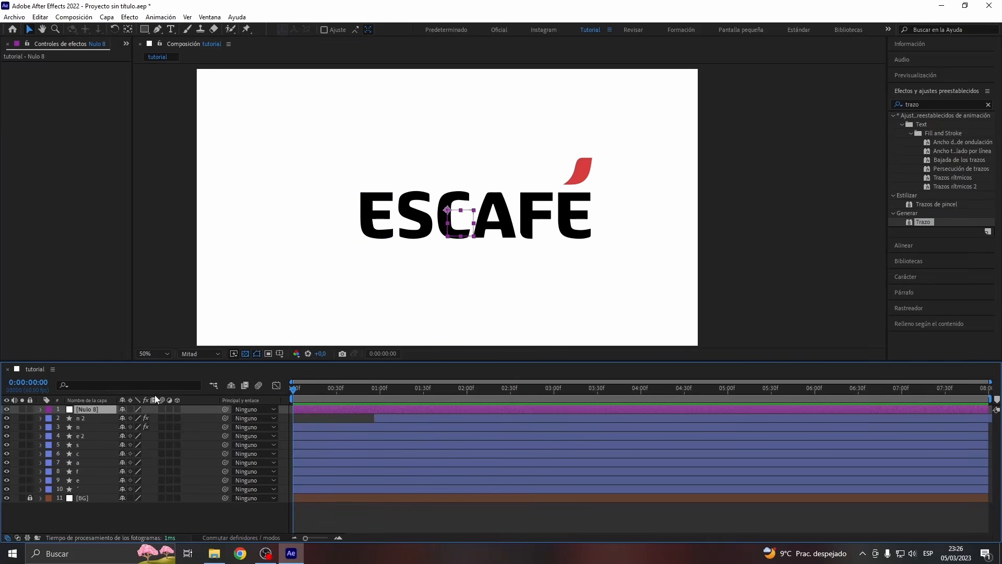
left_click(121, 515)
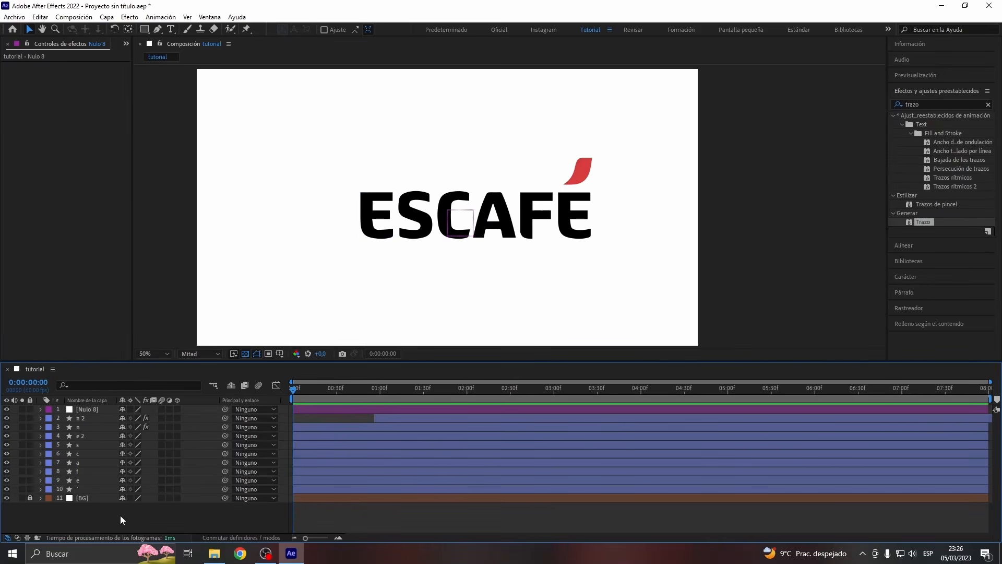
left_click(83, 425)
left_click(88, 420, "shift")
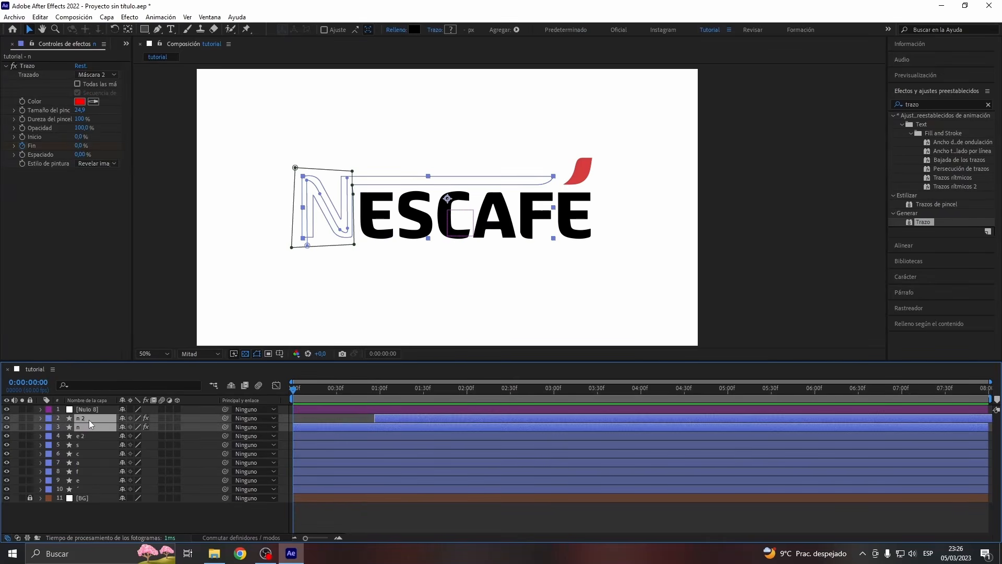
left_click(239, 416)
left_click(266, 291)
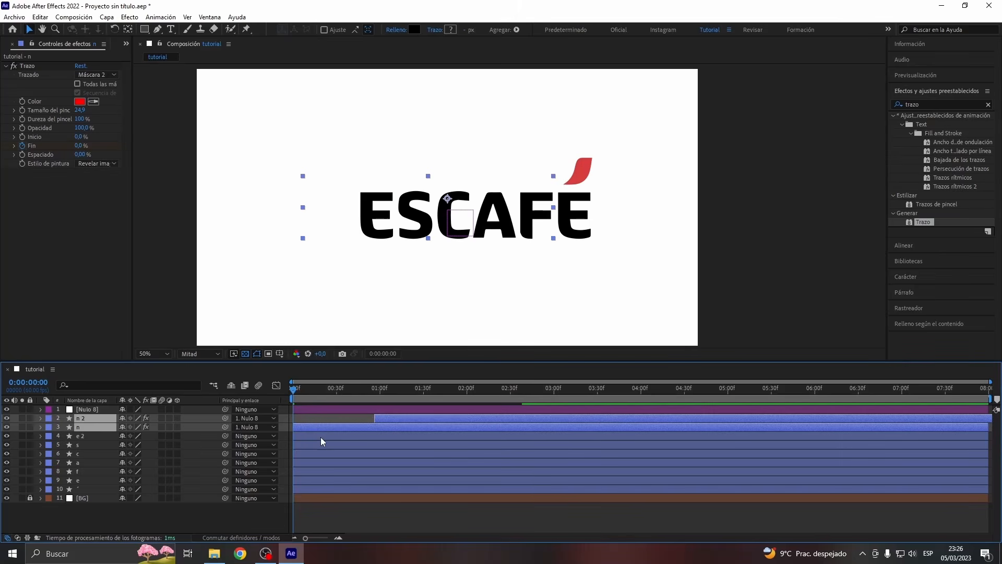
Set Position keyframes on the null at 0:00:00:00 and 0:00:02:00.
left_click(308, 418)
left_click(311, 408)
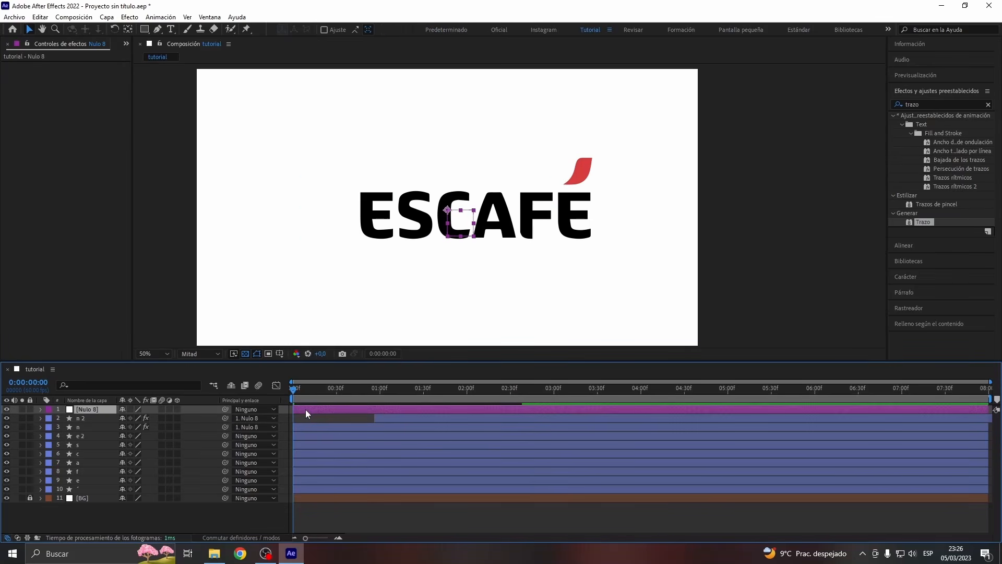
key("p")
left_click(67, 418)
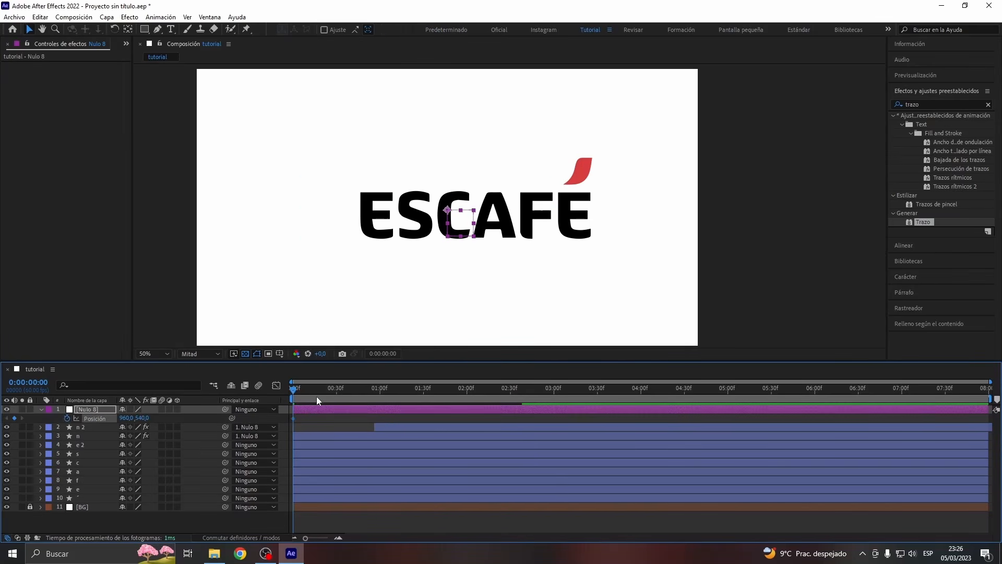
left_click_drag(316, 396, 467, 404)
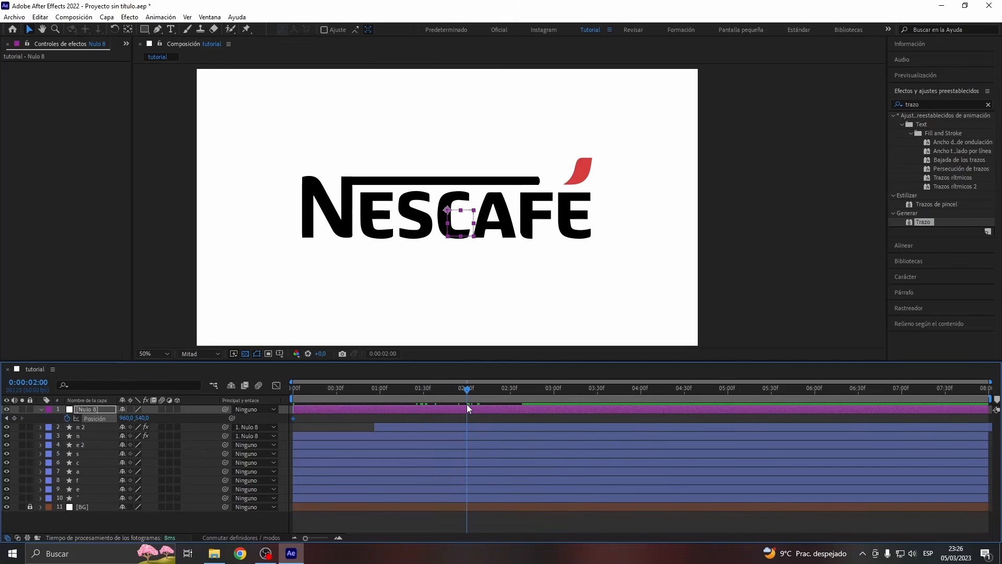
left_click(15, 418)
Move the null's first Position keyframe to 0:00:00:48 and shift the null horizontally to about 1414, 540 at that time.
left_click_drag(341, 390, 362, 392)
left_click(313, 409)
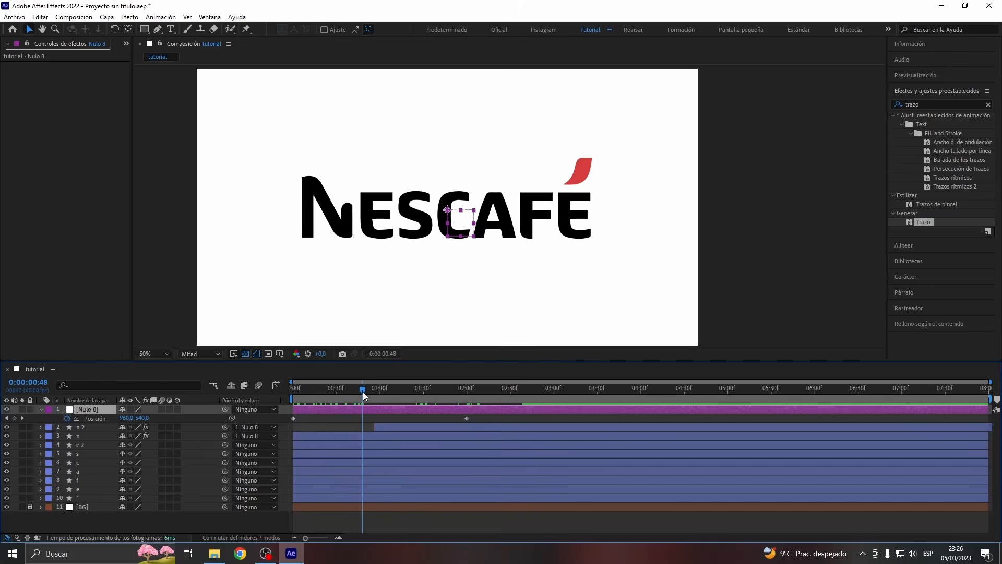
left_click_drag(294, 418, 364, 424)
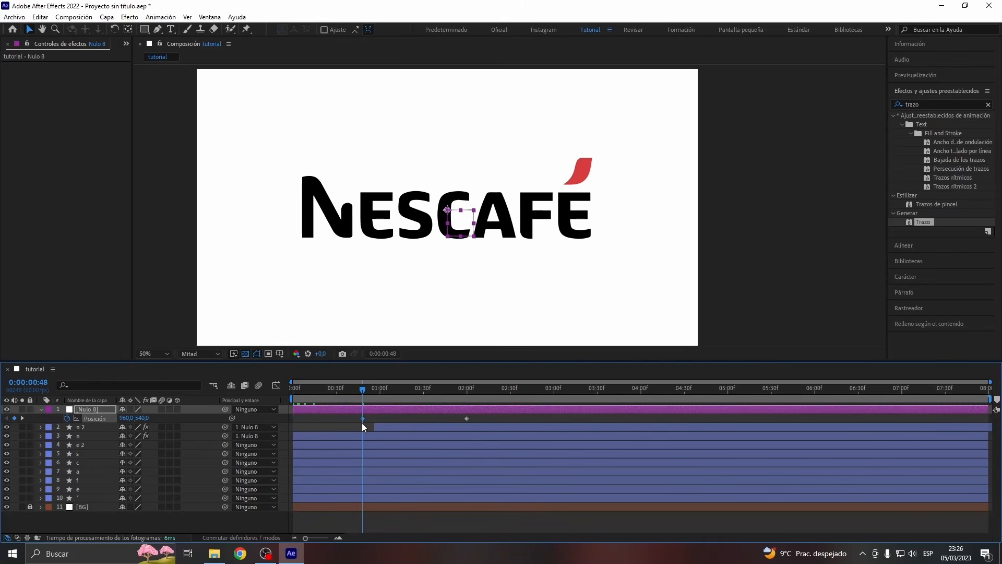
left_click_drag(463, 234, 578, 222)
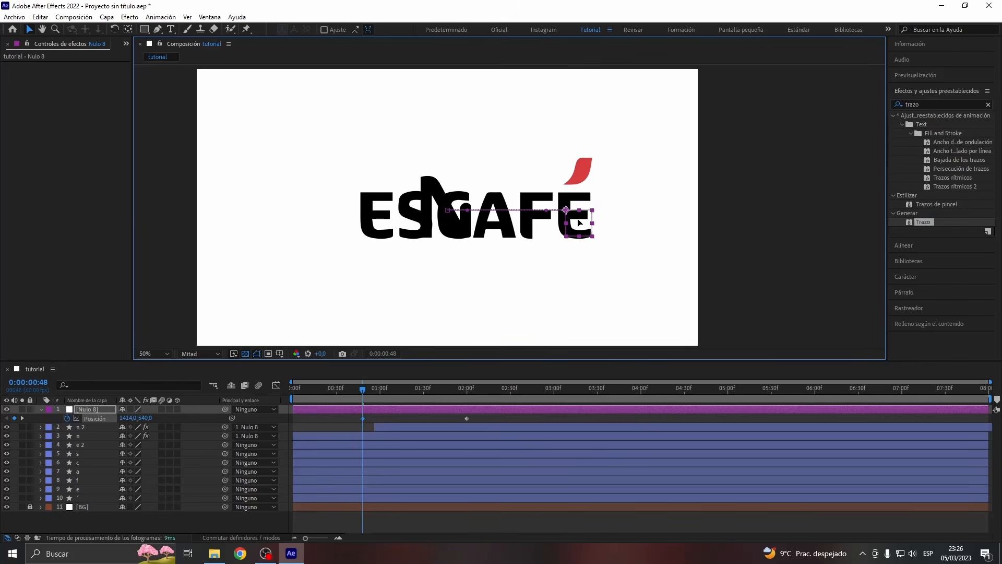
left_click(397, 412)
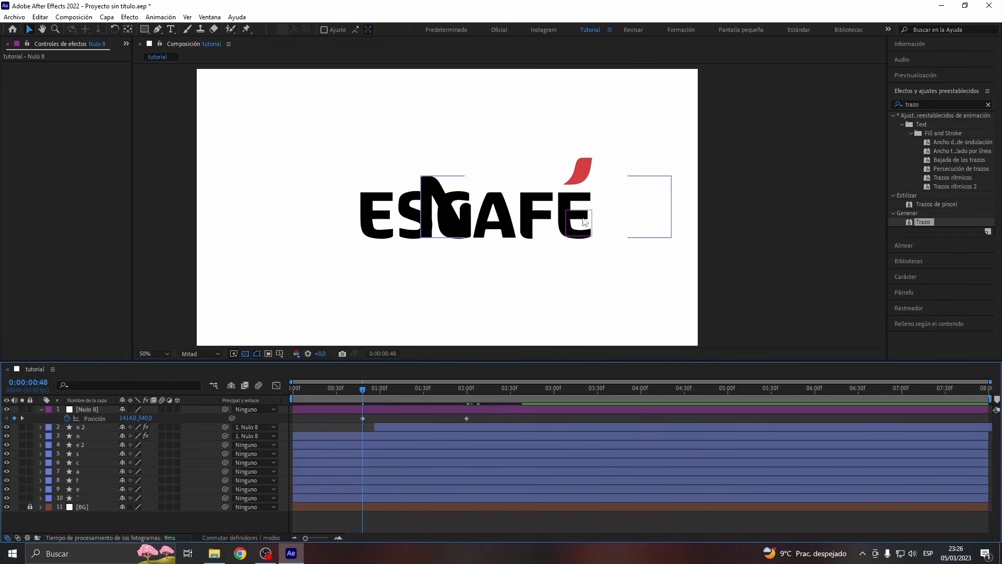
Hide the remaining letter layers and the accent, from e 2 down, and preview the N's sliding motion from the start.
left_click(83, 446)
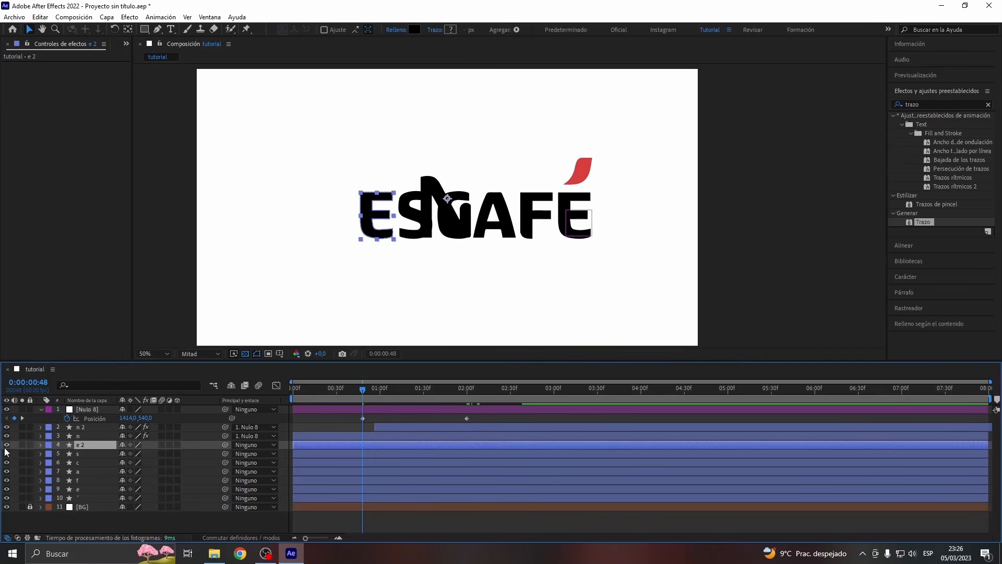
left_click_drag(6, 496, 7, 498)
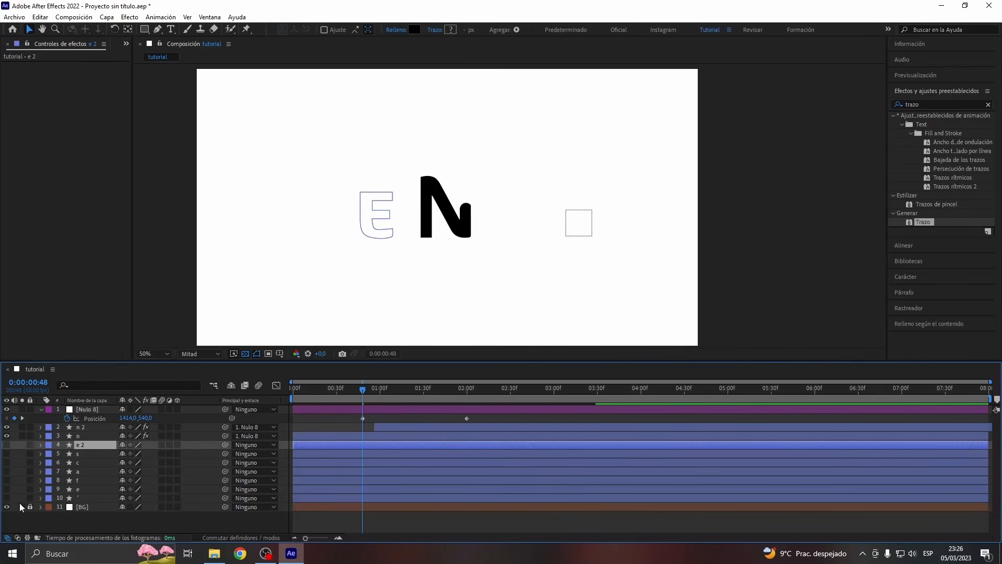
left_click(51, 522)
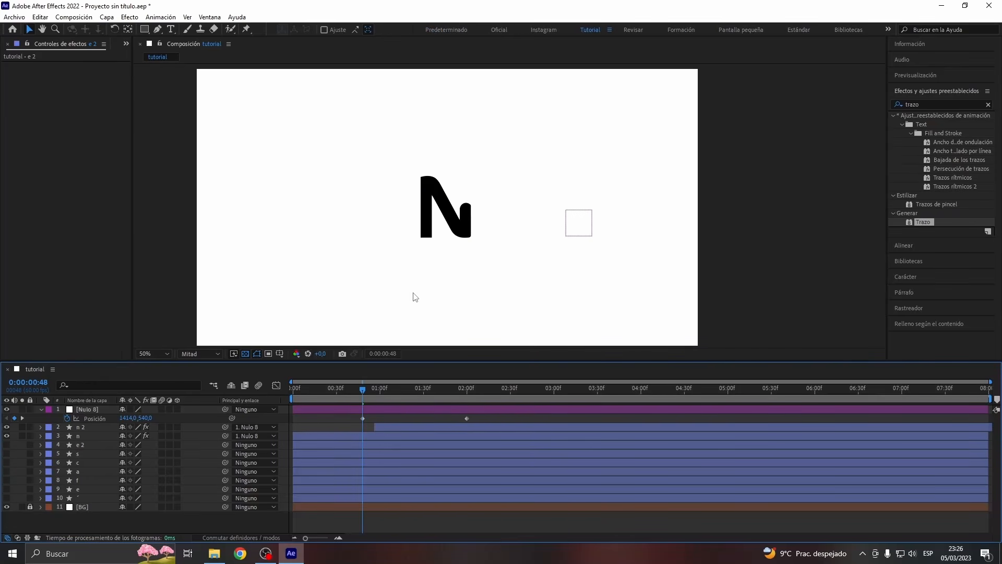
left_click_drag(362, 391, 292, 394)
key("space")
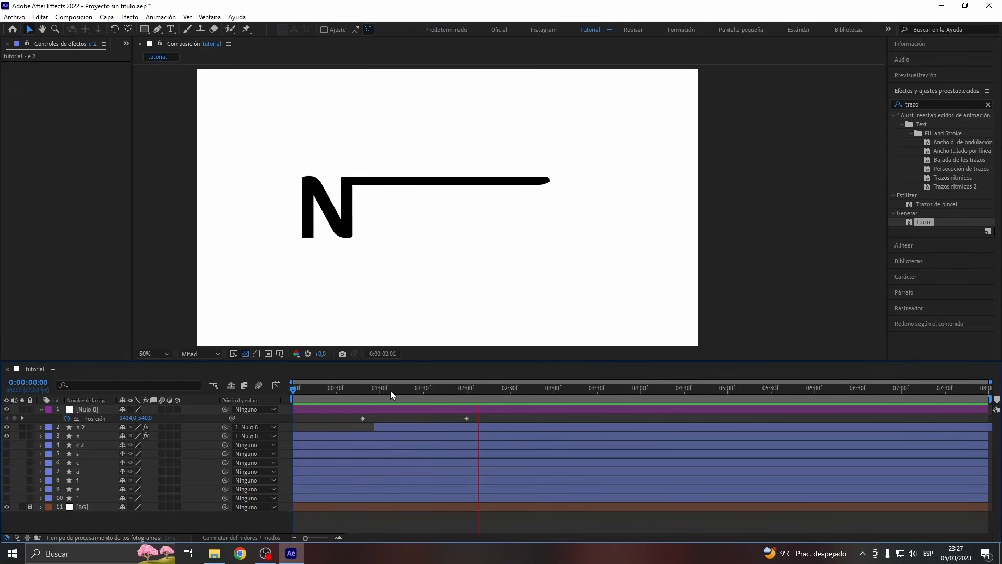
mouse_move(390, 390)
left_mouse_down()
mouse_move(362, 400)
mouse_move(443, 405)
mouse_move(394, 384)
left_mouse_up()
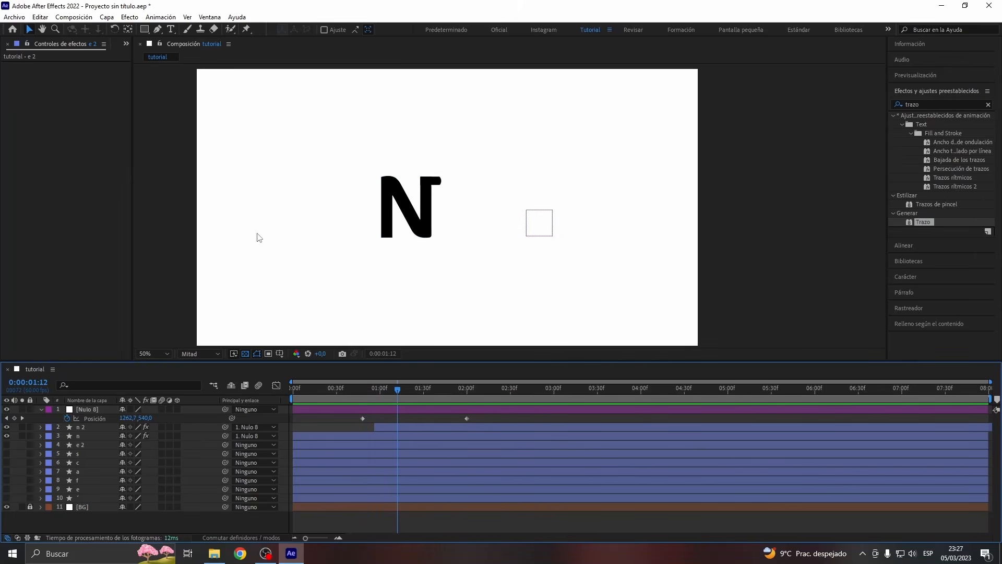
Apply Easy Ease to the null's Position keyframes and move the last one to about 0:00:02:32.
left_click_drag(397, 390, 354, 416)
key("F9")
left_click_drag(396, 389, 369, 390)
left_click(444, 419)
left_click_drag(466, 418, 513, 419)
left_click_drag(370, 390, 365, 389)
Pull both easing handles of the null's Position keyframes inward in the speed graph and preview the motion.
key("shift+F3")
left_click_drag(488, 510, 446, 510)
left_click_drag(387, 509, 453, 509)
key("space")
left_click_drag(364, 390, 386, 390)
key("space")
Fine-tune the null's Position easing handles in the speed graph and preview the result in the timeline.
left_click_drag(396, 509, 399, 509)
left_click_drag(386, 390, 366, 391)
key("space")
key("space")
left_click_drag(453, 510, 451, 509)
key("space")
key("shift+F3")
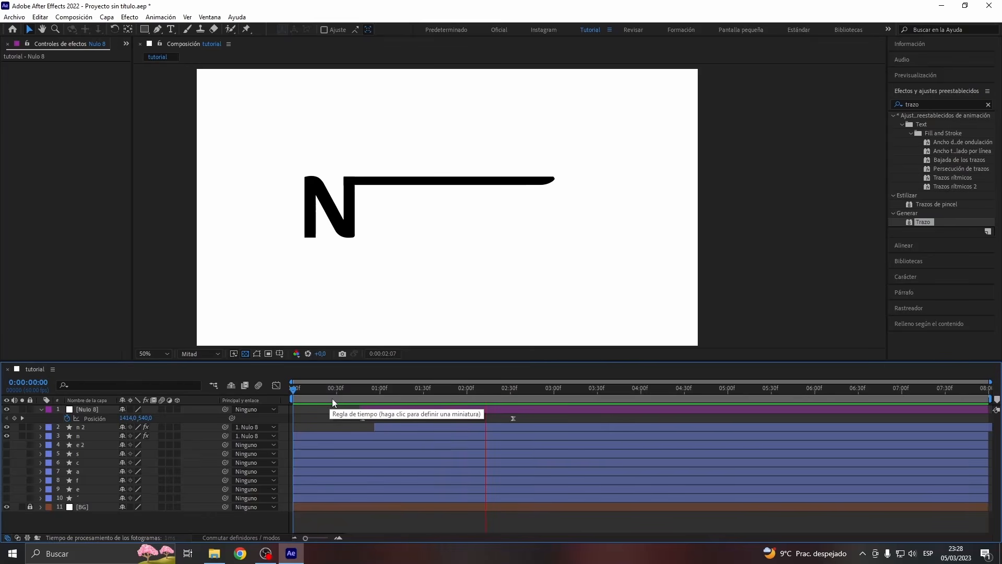
key("space")
Show the letter layers e 2 through e again and set Position keyframes on all of them at 0:00:02:36.
left_click_drag(383, 391, 519, 413)
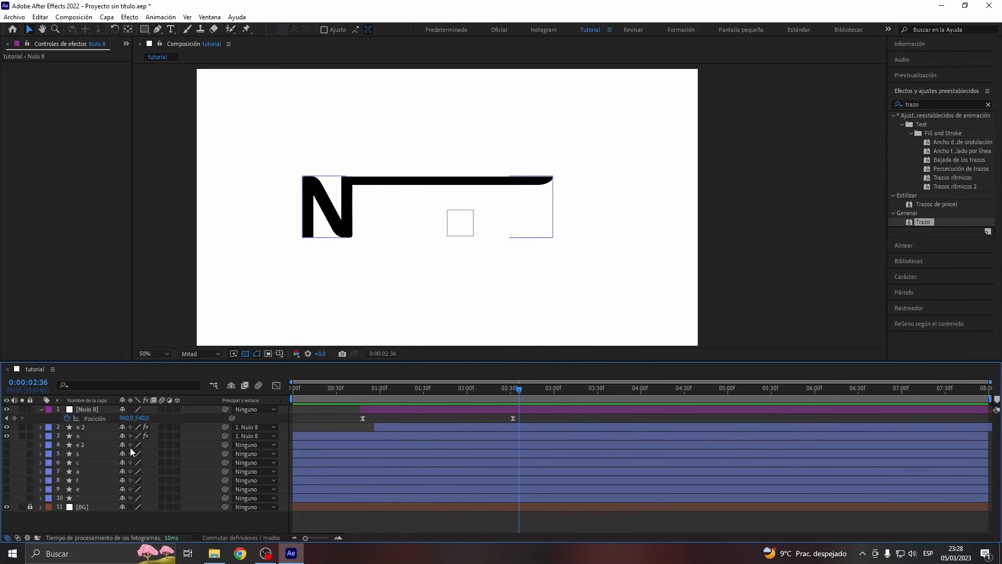
left_click(78, 489)
left_click(83, 447, "shift")
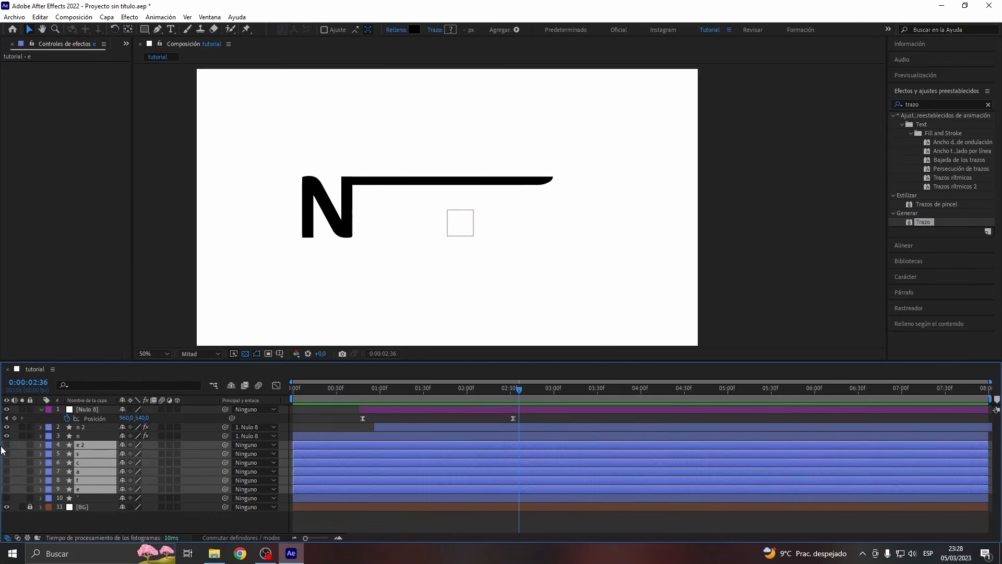
left_click(6, 445)
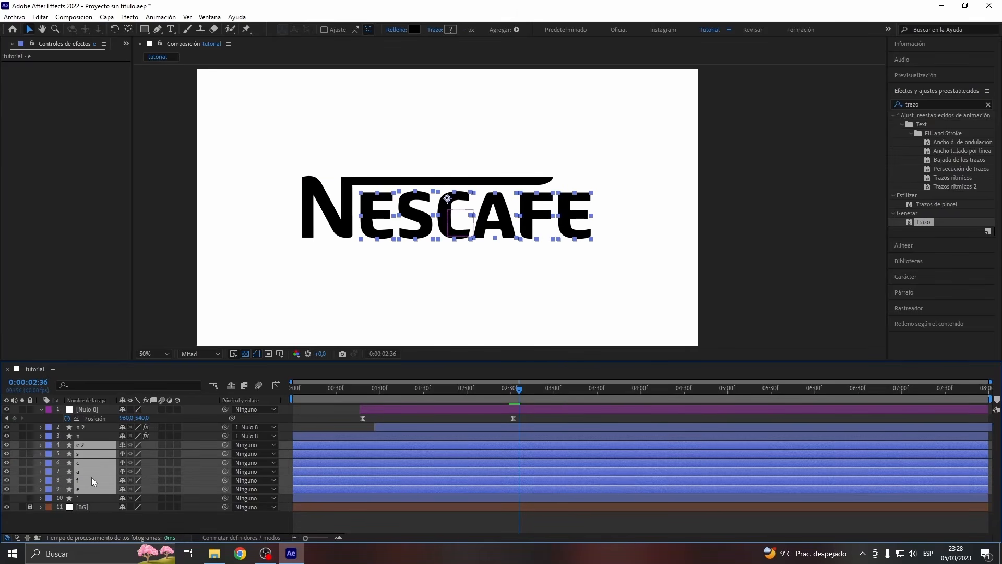
key("p")
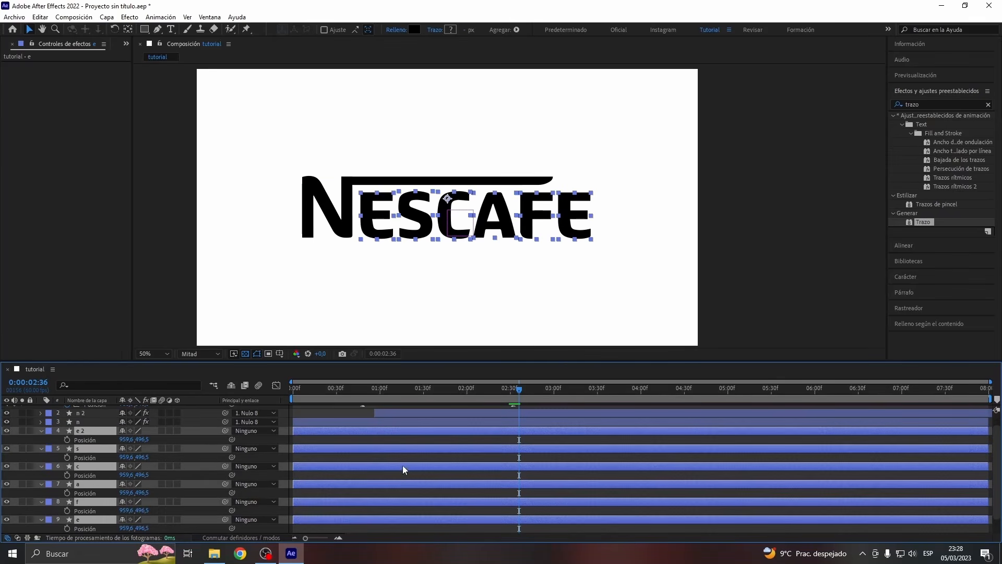
left_click(67, 440)
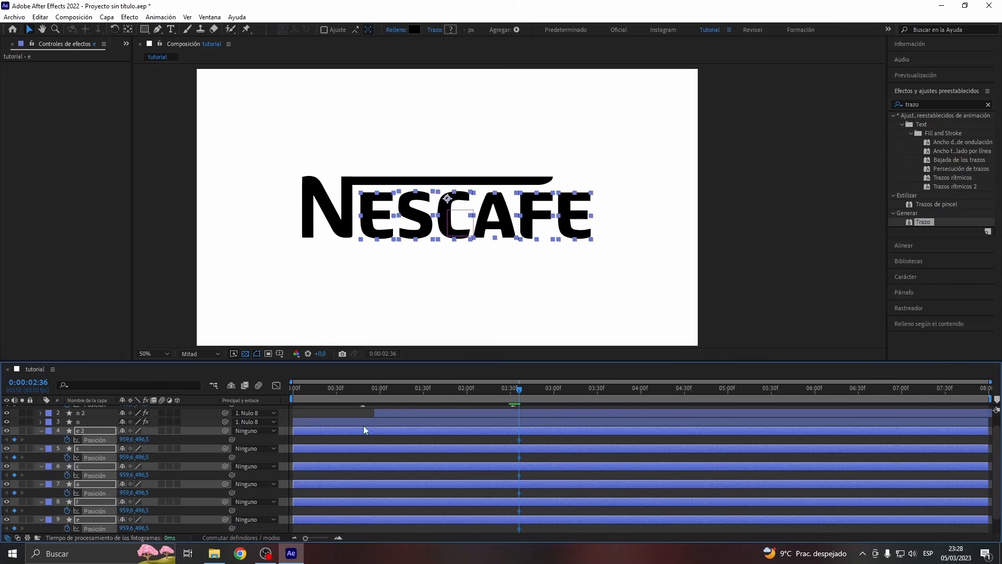
At 0:00:00:55, keyframe the ESCAFE letters shifted left to Position 385,6, 496,5 and preview the slide.
left_click(365, 391)
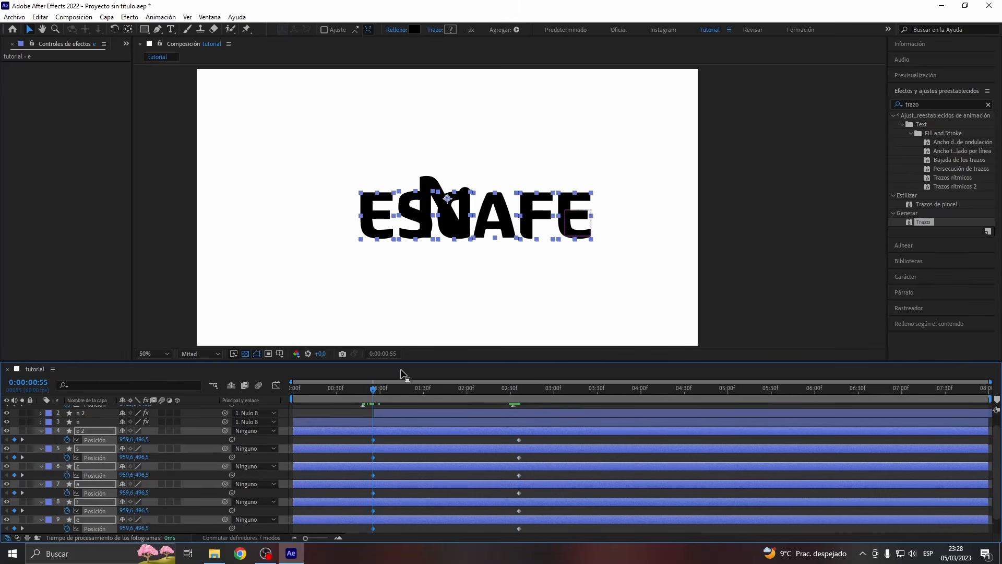
left_click_drag(535, 230, 384, 231)
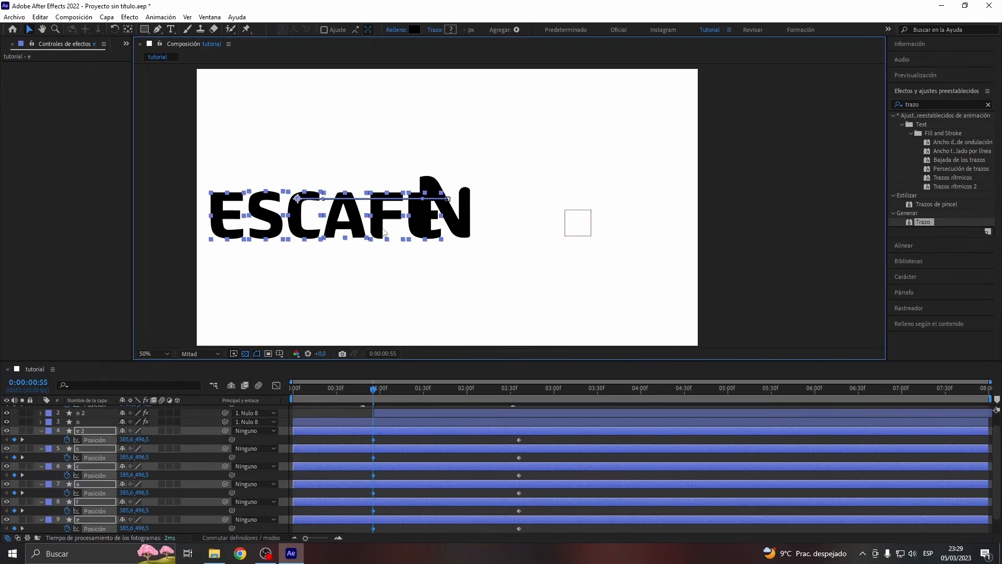
key("space")
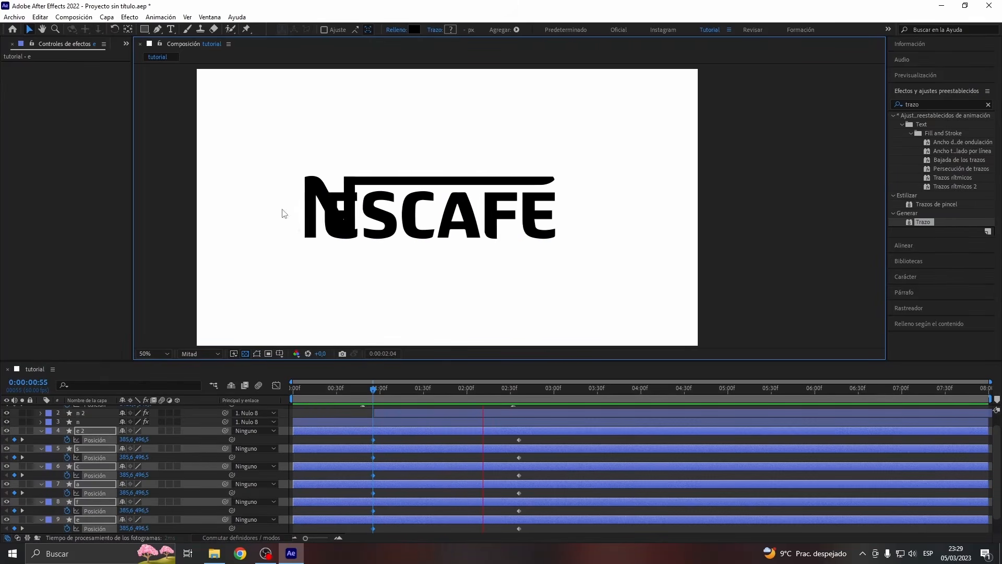
left_click_drag(371, 388, 368, 390)
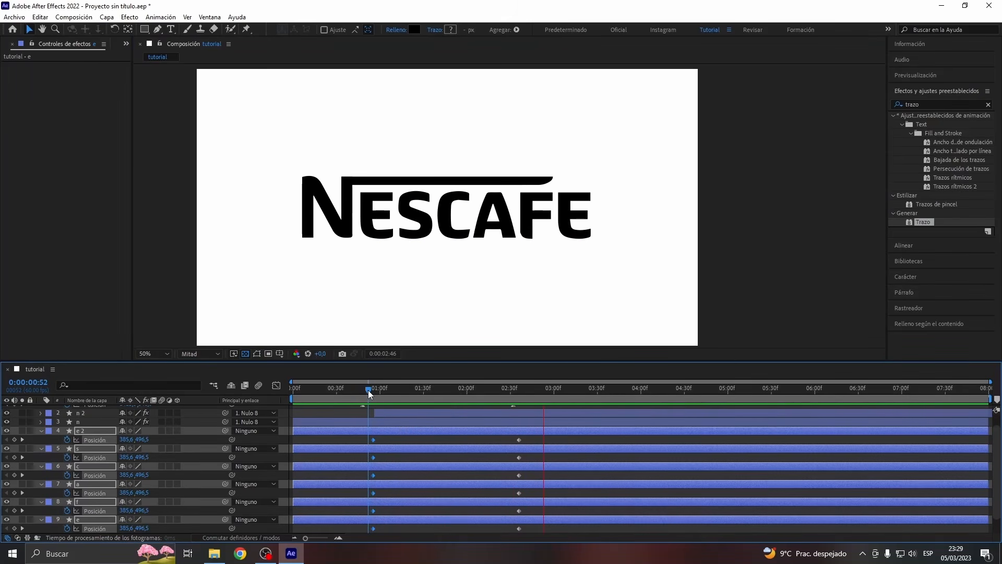
key("space")
Trim the layers e 2 through e so they start at 0:00:00:55.
mouse_move(368, 390)
left_mouse_down()
mouse_move(396, 399)
mouse_move(372, 404)
left_mouse_up()
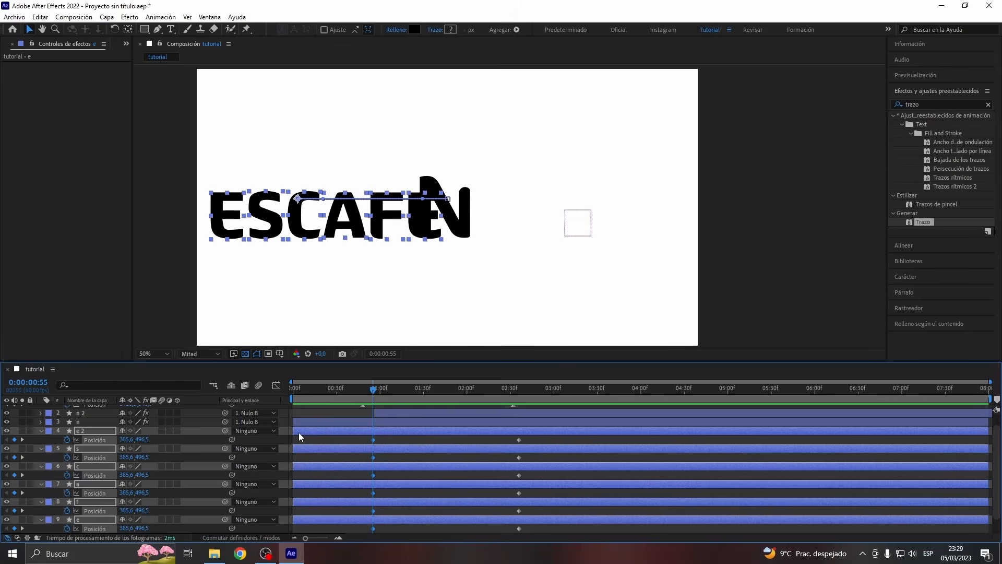
left_click_drag(299, 433, 373, 442)
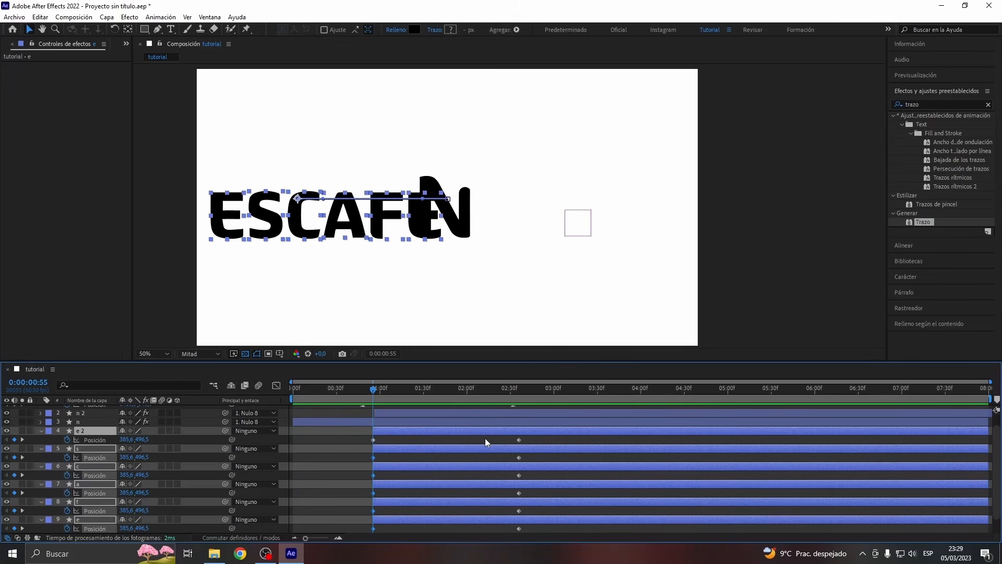
Apply Easy Ease to all ESCAFE letters' Position keyframes, shape the speed graph for an early peak and long slowdown, and preview it.
left_click_drag(528, 440, 350, 557)
key("F9")
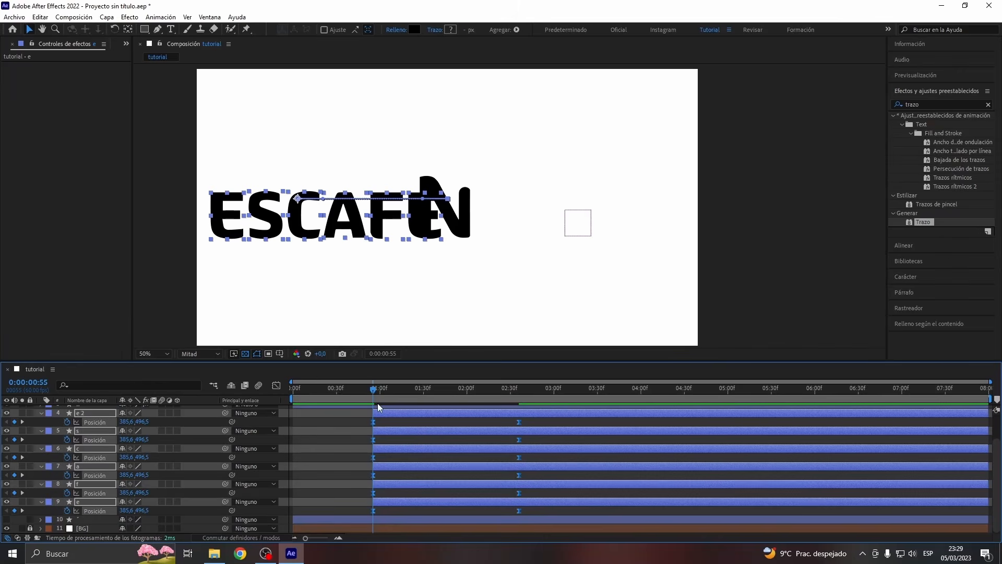
left_click(277, 386)
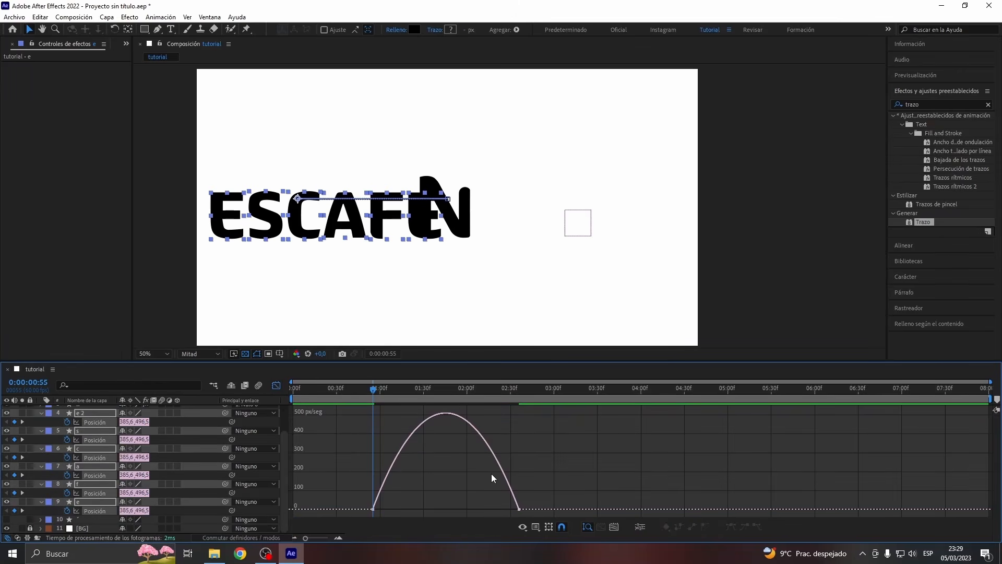
left_click_drag(581, 487, 461, 509)
left_click_drag(397, 509, 404, 509)
key("space")
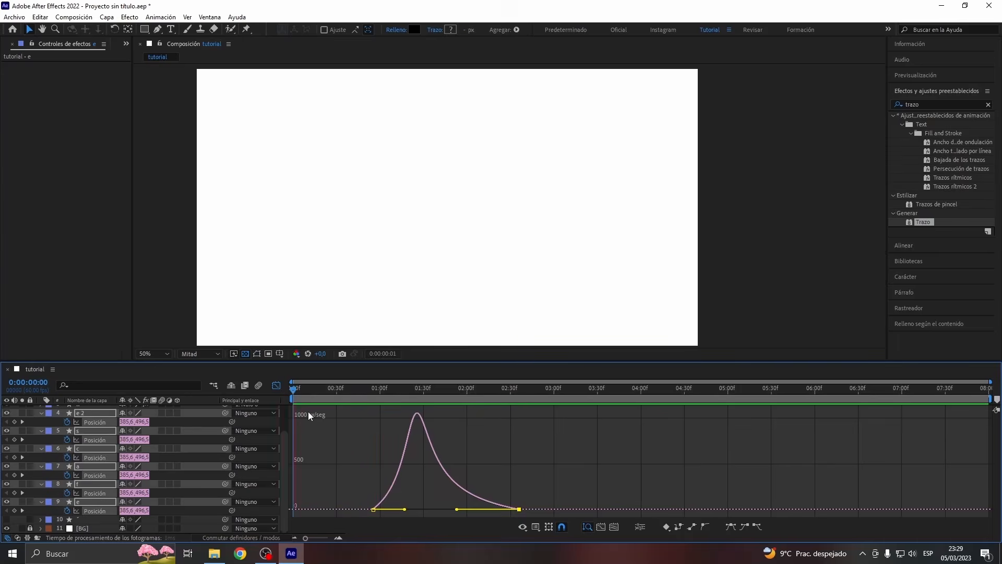
key("shift+F3")
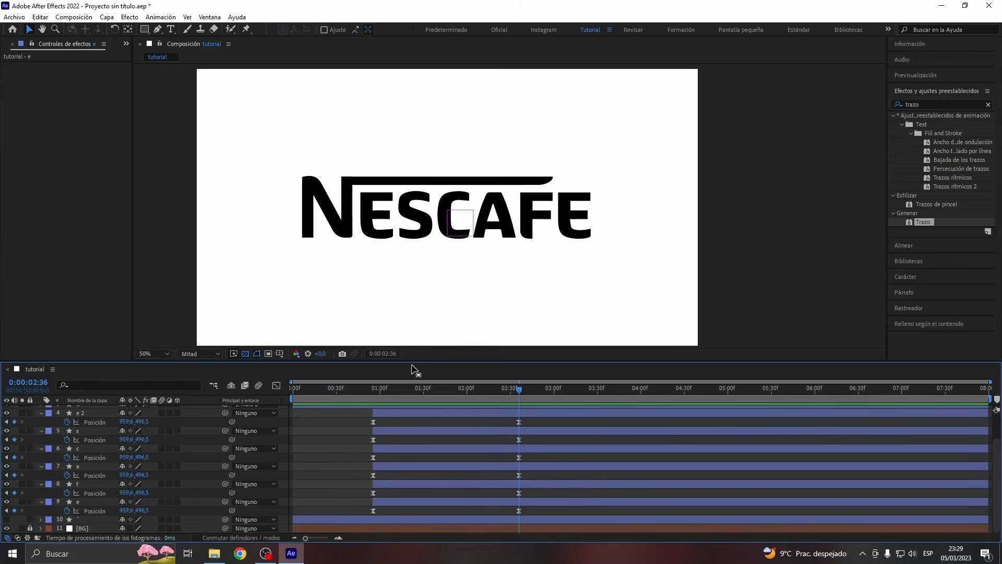
At 0:00:01:03, draw a red rectangle shape that covers the shifted ESCAFE letters up to the N's right stem.
mouse_move(388, 387)
left_mouse_down()
mouse_move(372, 400)
mouse_move(407, 403)
mouse_move(379, 399)
left_mouse_up()
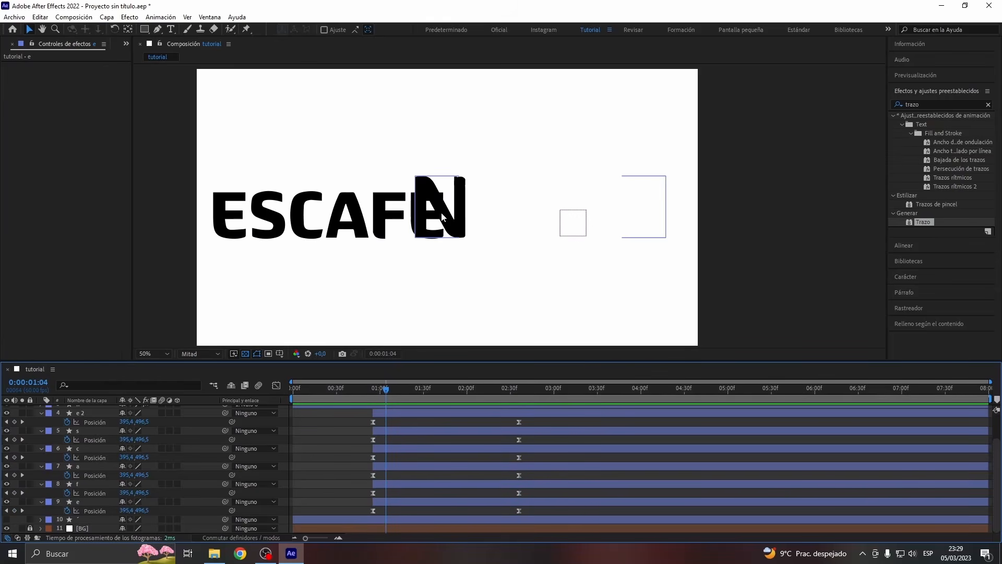
mouse_move(393, 390)
left_mouse_down()
mouse_move(368, 396)
mouse_move(403, 400)
mouse_move(428, 390)
mouse_move(383, 400)
left_mouse_up()
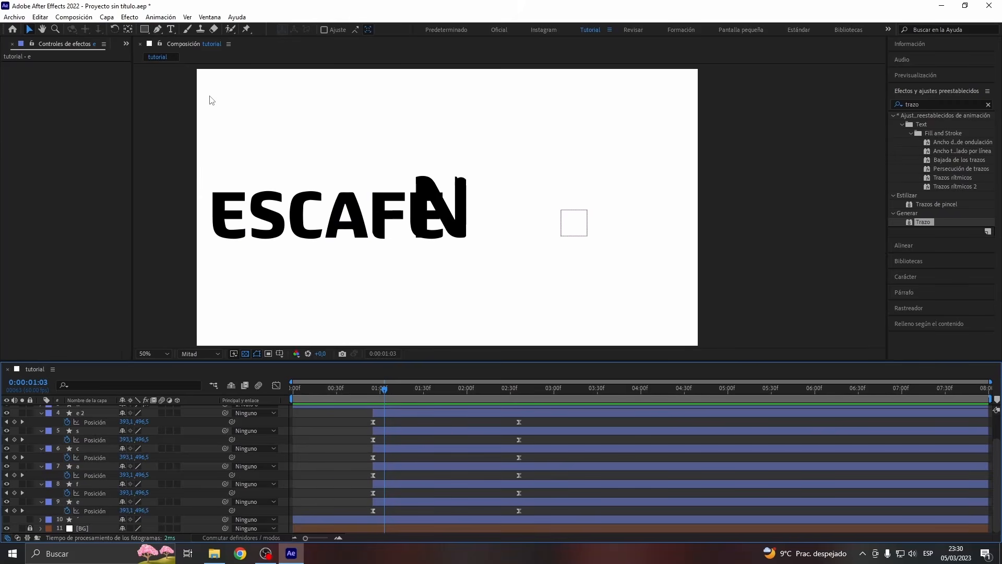
left_click(144, 30)
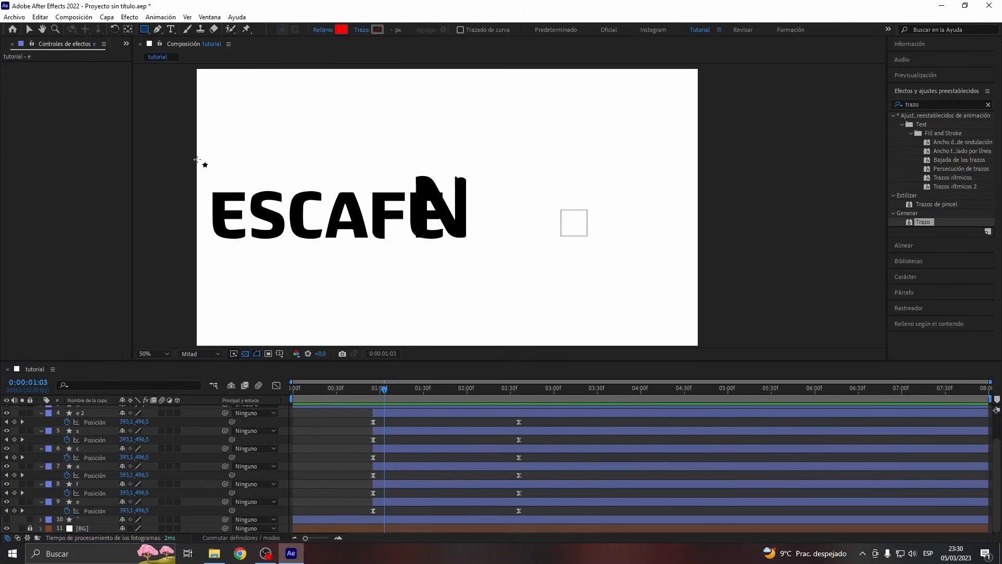
left_click_drag(196, 159, 462, 255)
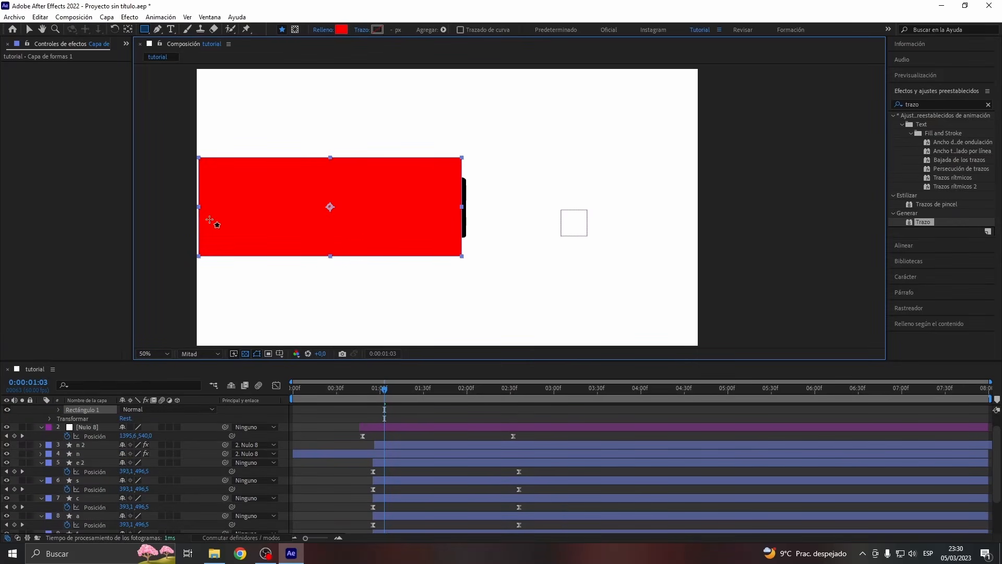
left_click(397, 407)
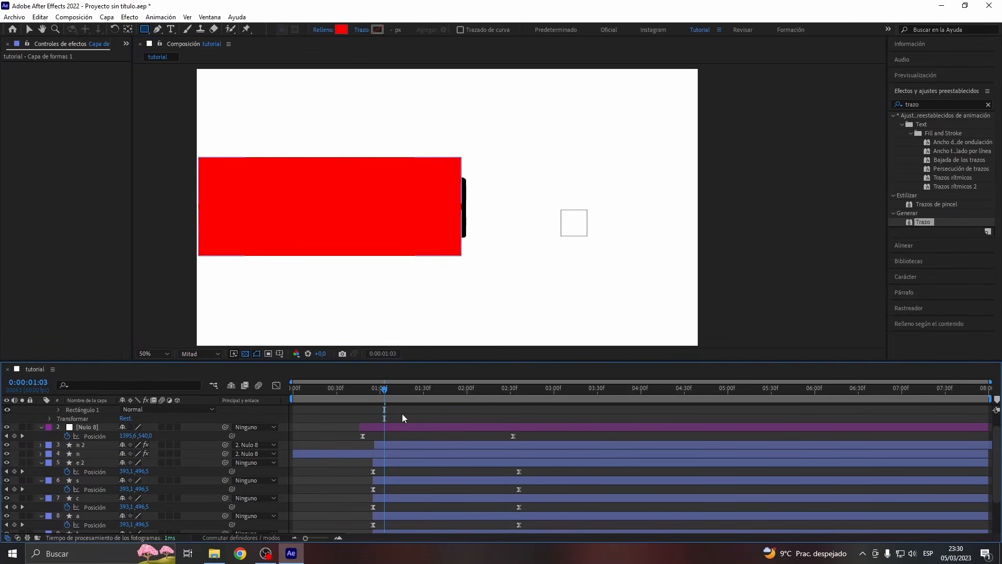
scroll(402, 414, "up", 1)
Rename the new rectangle shape layer as mask.
key("v")
left_click(392, 408)
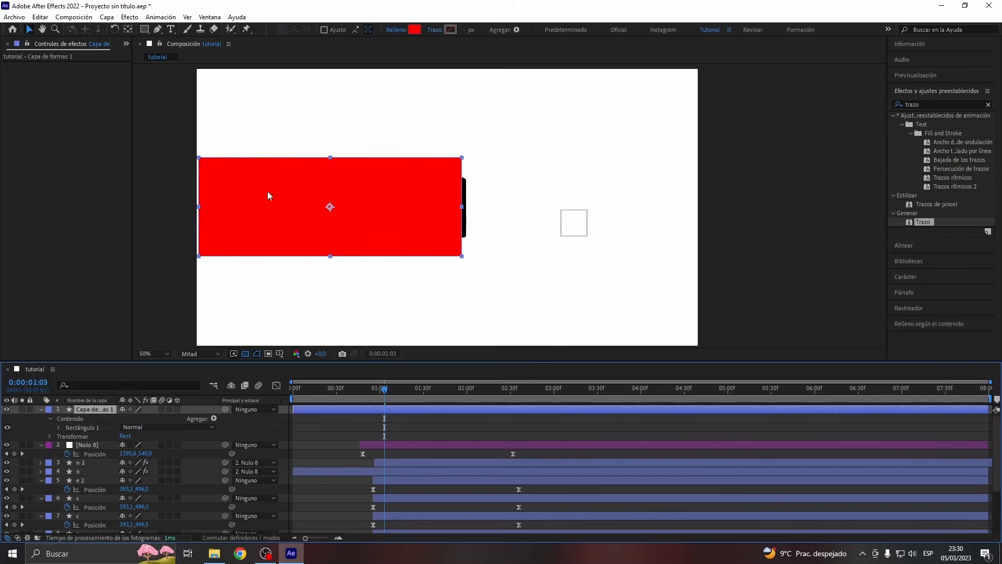
key("Return")
type("mask")
left_click(343, 434)
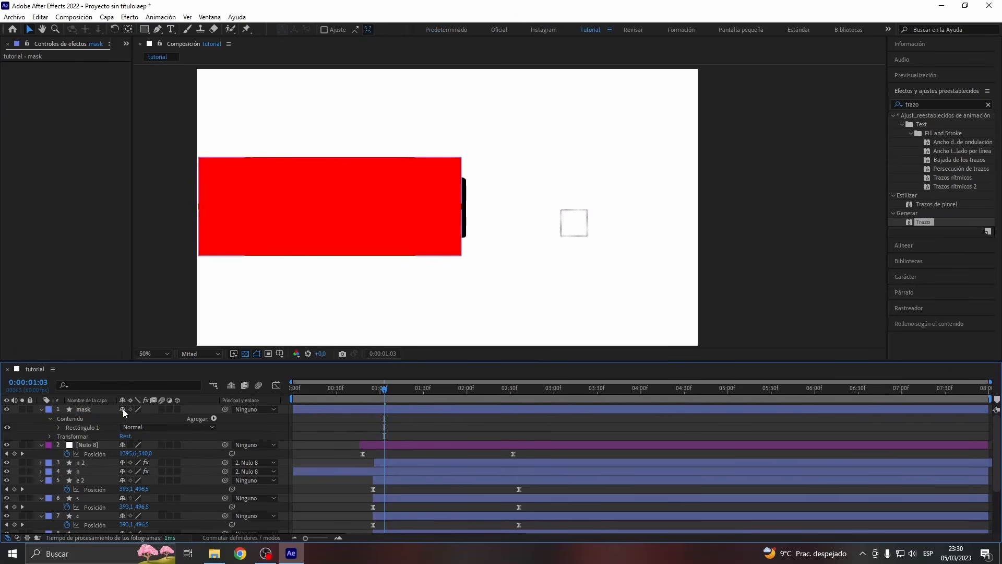
Parent the mask layer to Nulo 8, check that it follows the null, collapse the layer properties and hide the mask.
left_click(95, 409)
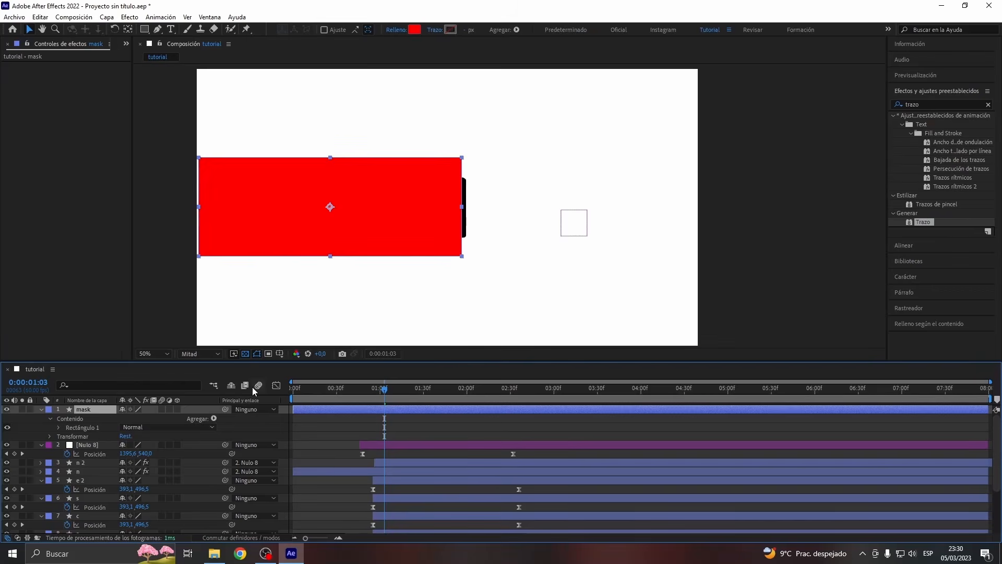
left_click(254, 409)
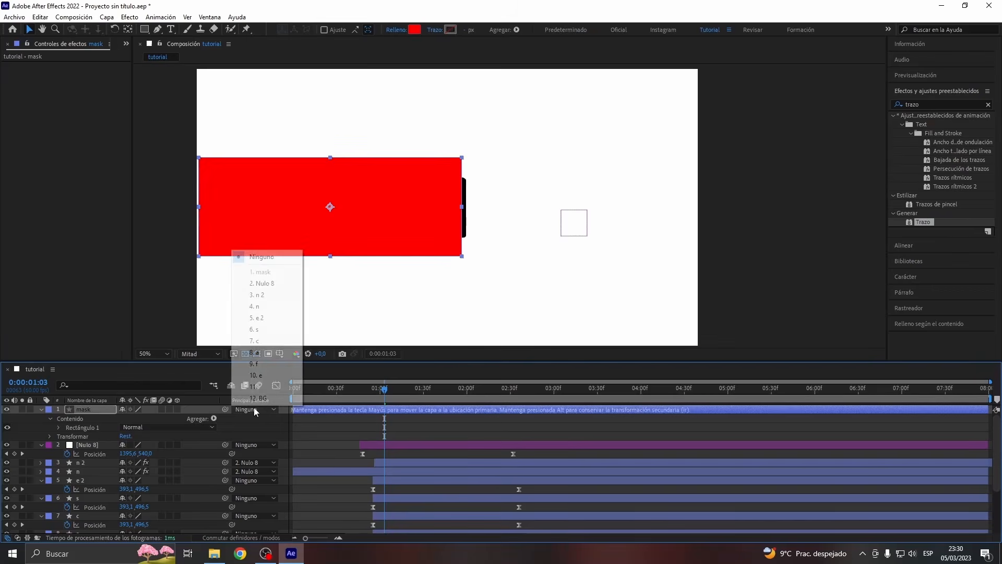
left_click(262, 283)
left_click_drag(367, 390, 362, 421)
key("u")
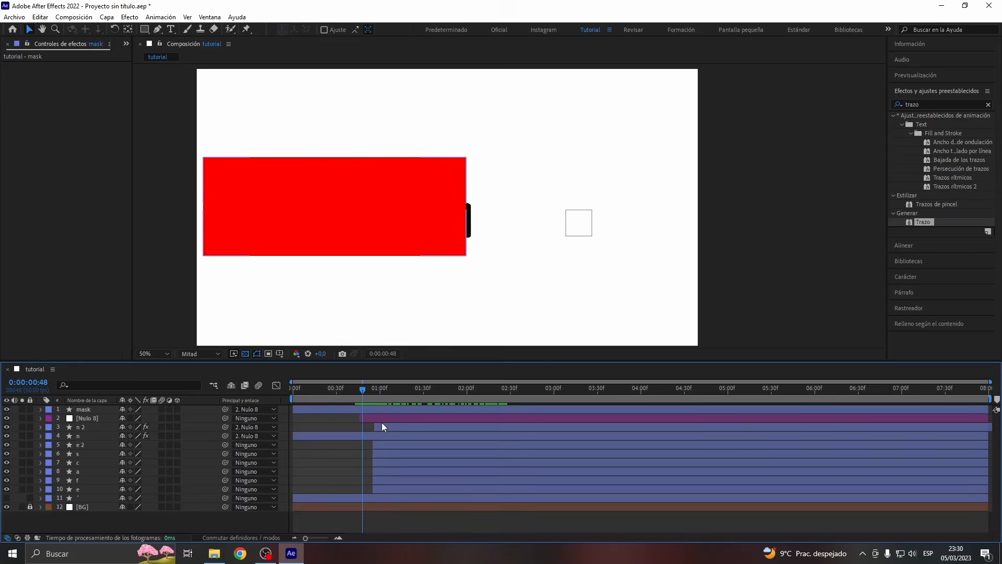
left_click(352, 409)
left_click(6, 409)
left_click_drag(363, 390, 380, 417)
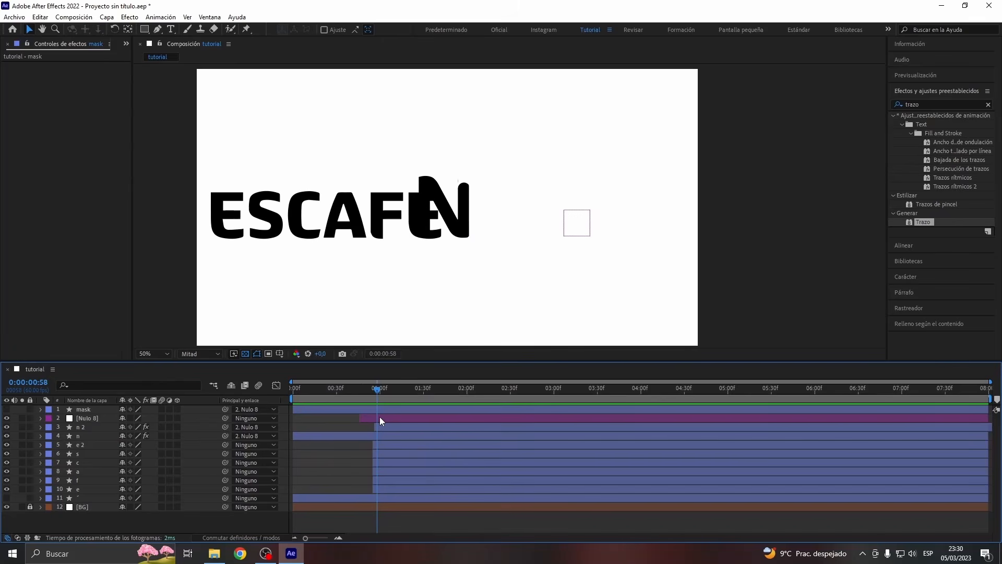
Search the effects for "defi" and apply Definir mate to the layer e 2.
left_click(988, 105)
left_click(964, 103)
type("defi")
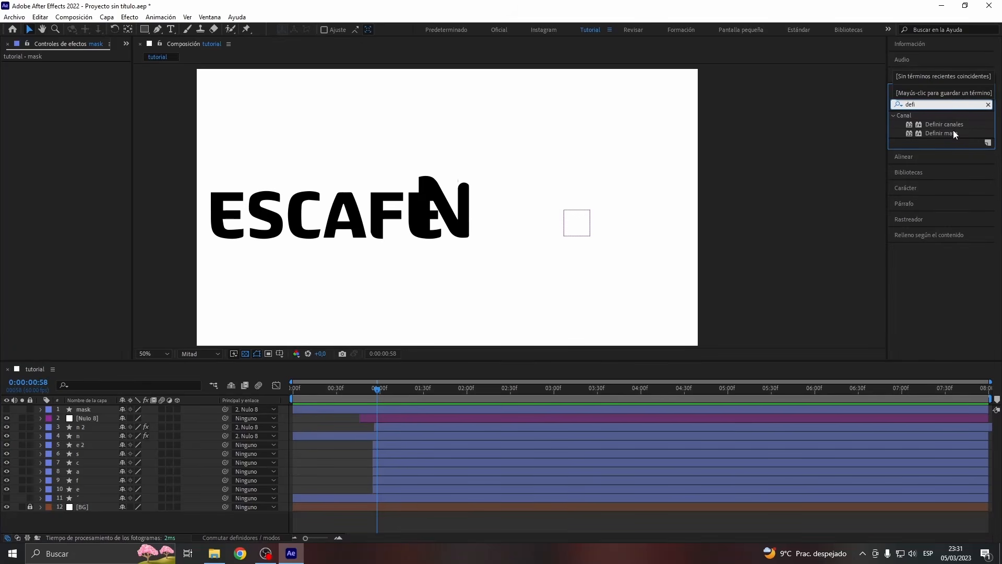
left_click(953, 132)
left_click_drag(937, 130, 87, 443)
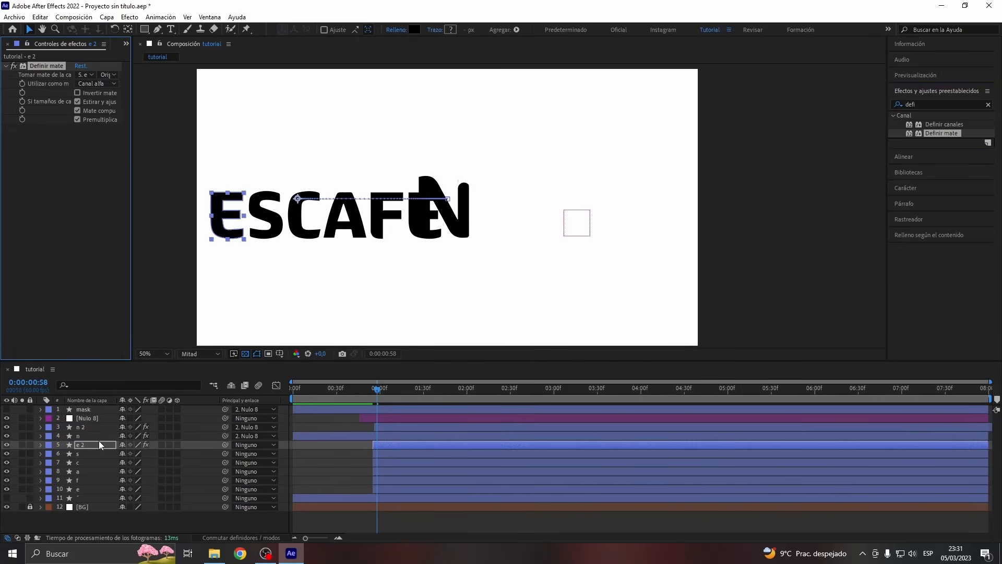
Set e 2's Definir mate to take its matte from 1. mask, invert the matte and scrub through the slide.
left_click(86, 76)
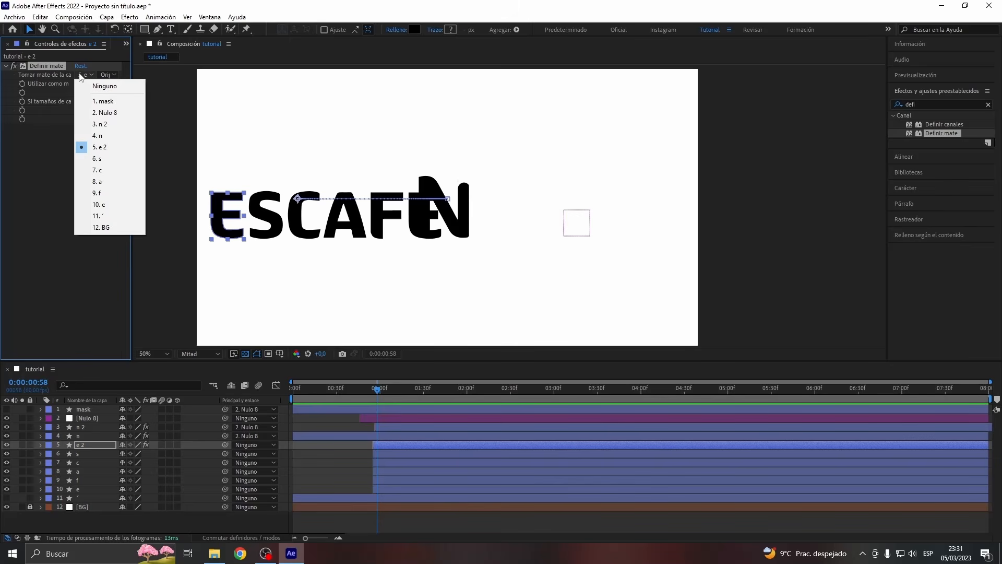
left_click(110, 102)
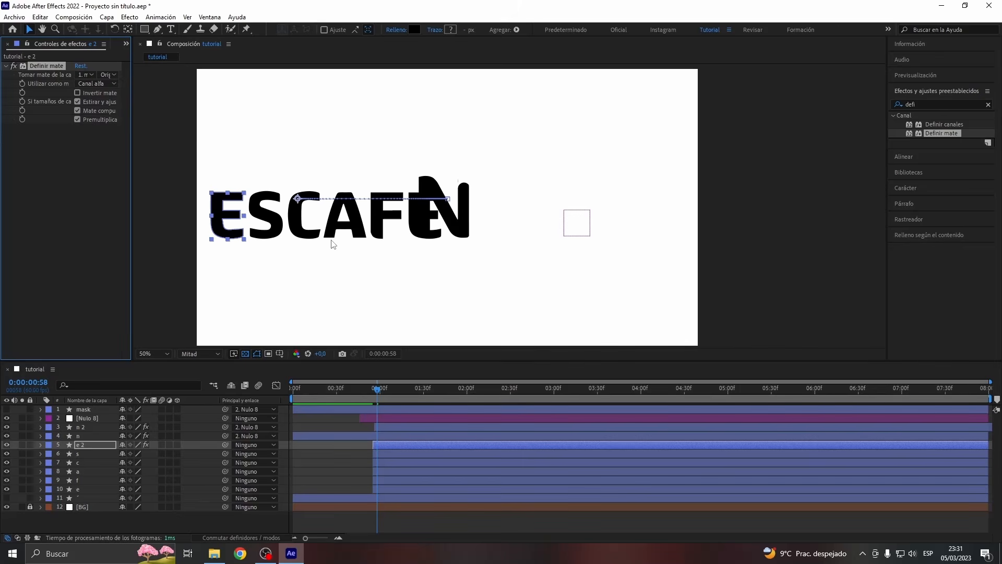
left_click(78, 93)
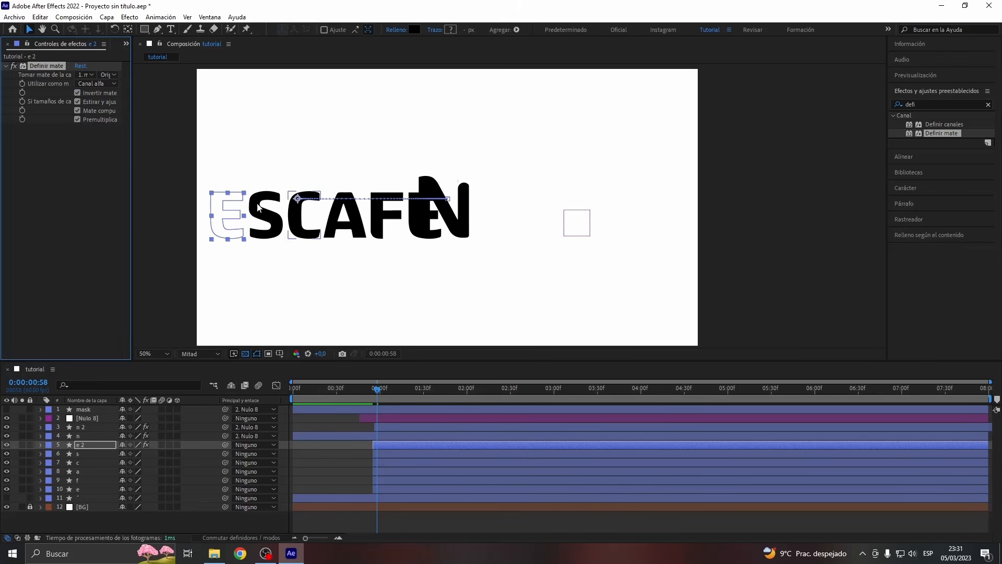
left_click(334, 459)
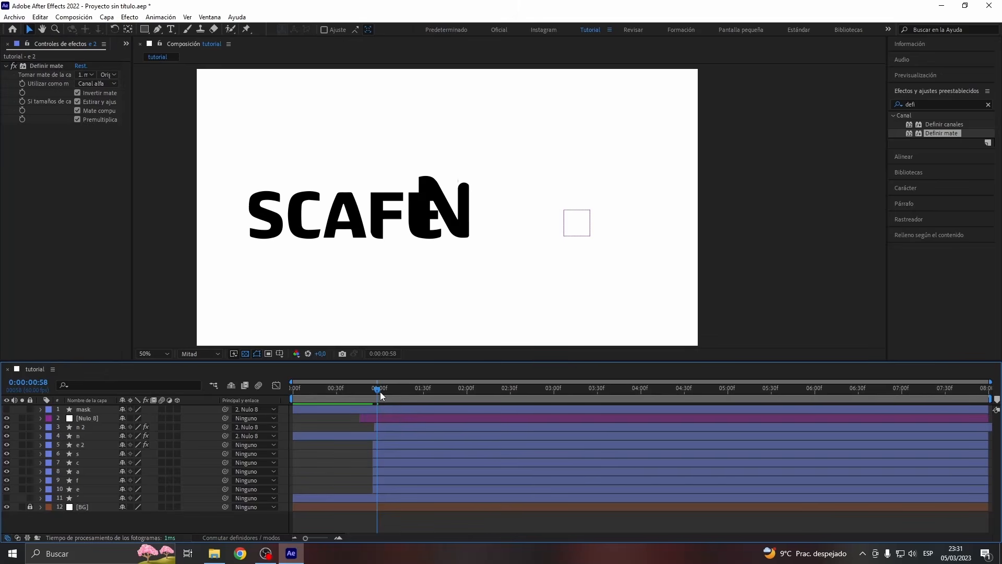
left_click_drag(380, 392, 467, 400)
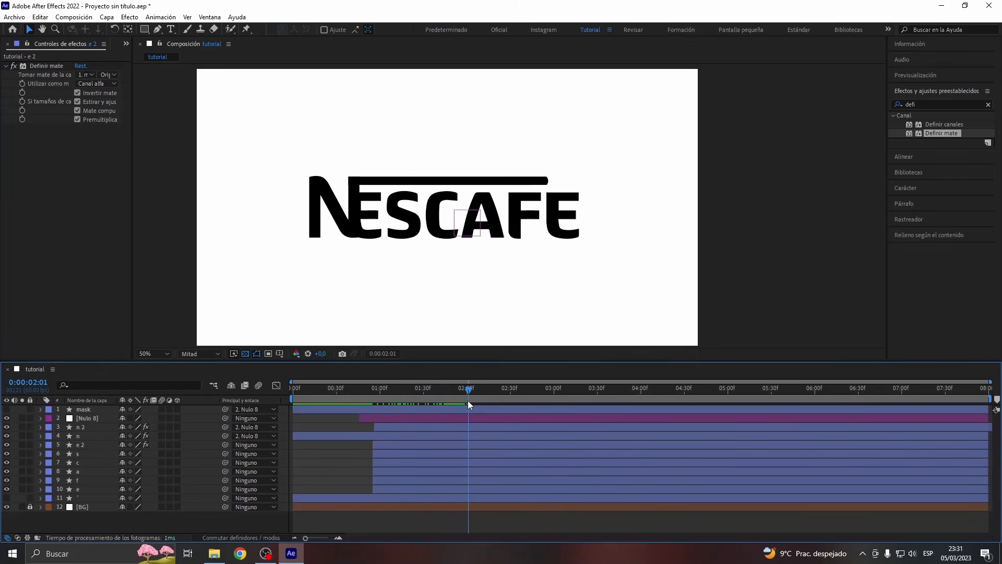
left_click(334, 449)
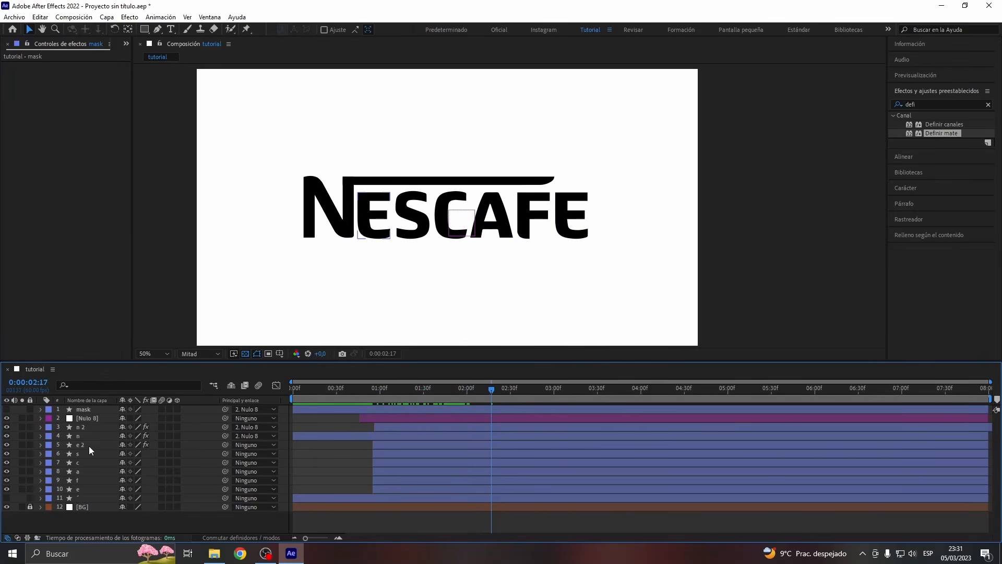
Copy the Definir mate effect from e 2 to the layers s through e and preview the masked slide.
left_click(87, 446)
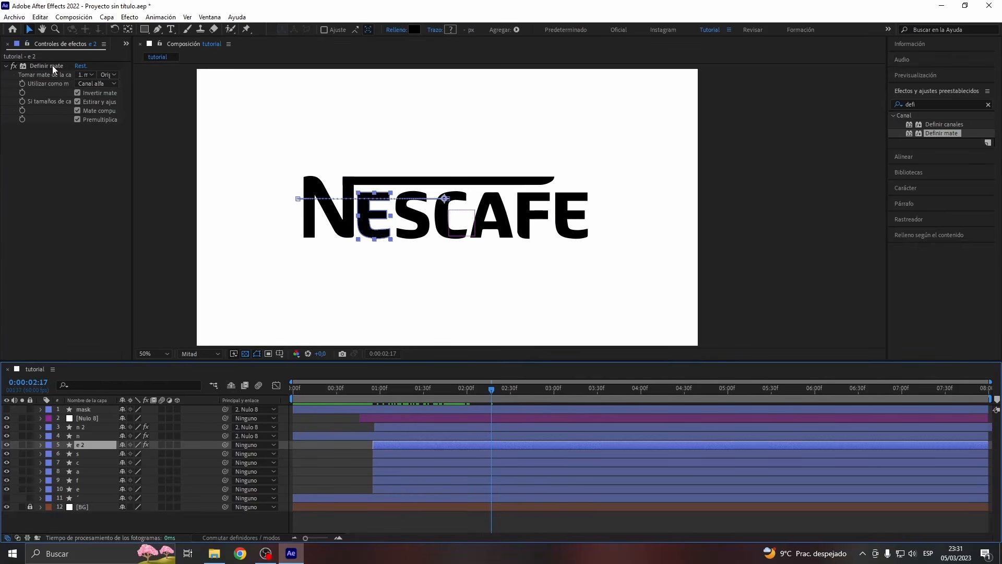
left_click(52, 65)
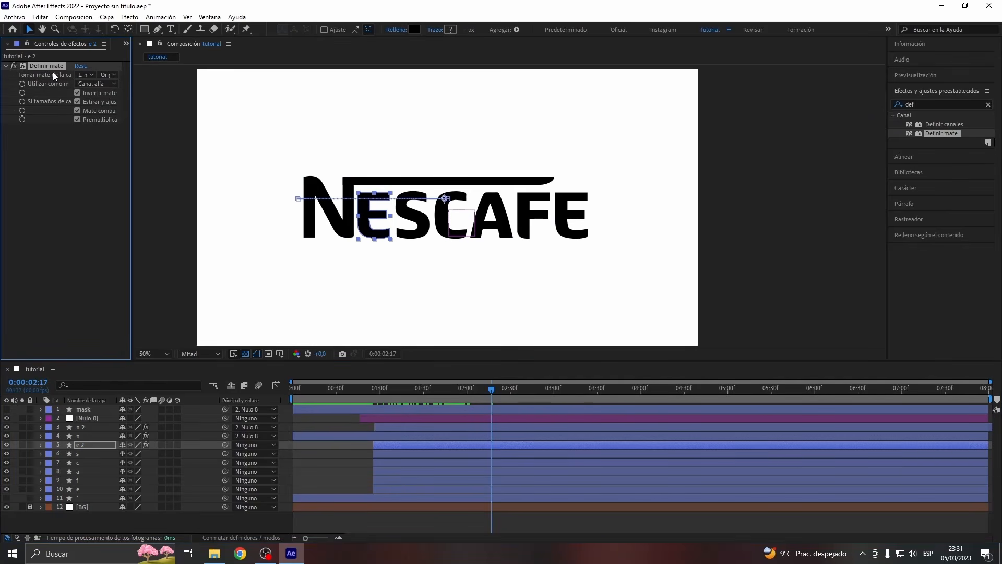
left_click(83, 453)
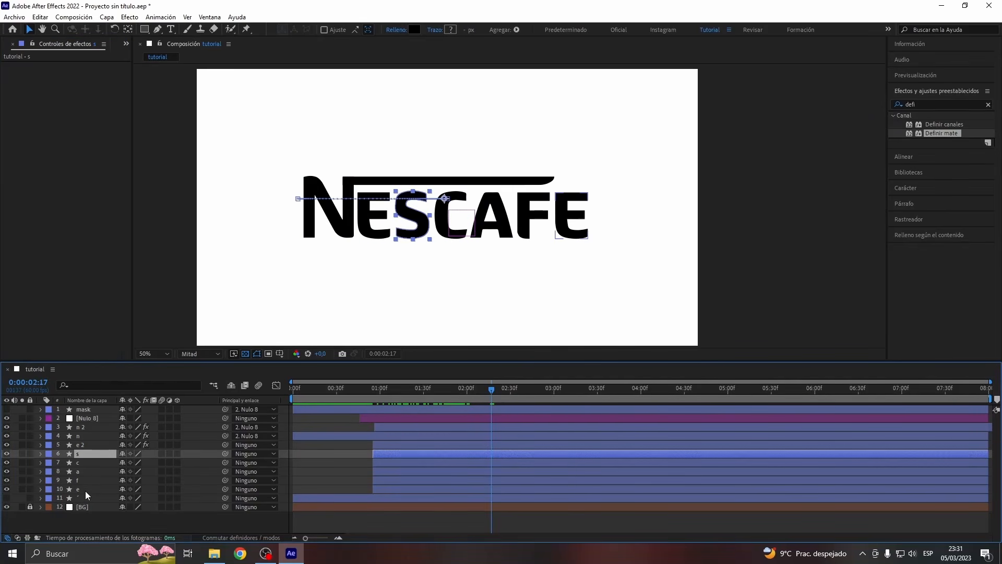
left_click(85, 491, "shift")
left_click_drag(410, 391, 292, 424)
key("ctrl+v")
left_click(359, 428)
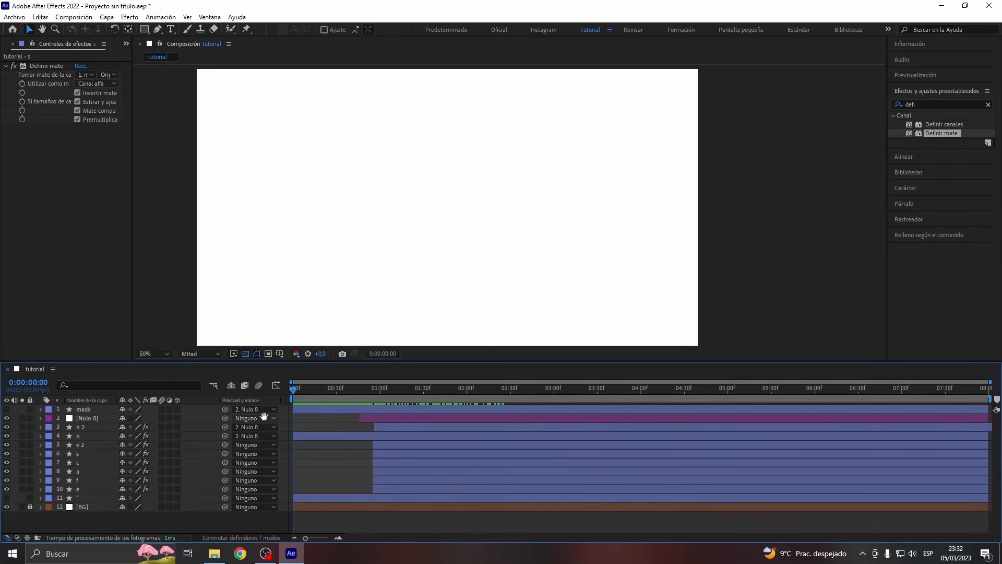
key("space")
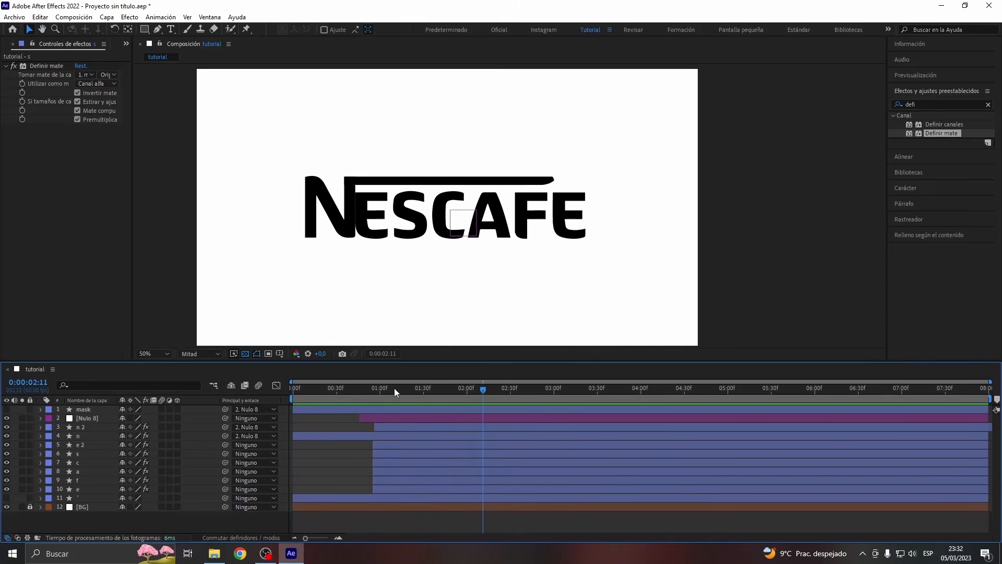
left_click_drag(394, 387, 459, 402)
left_click(360, 452)
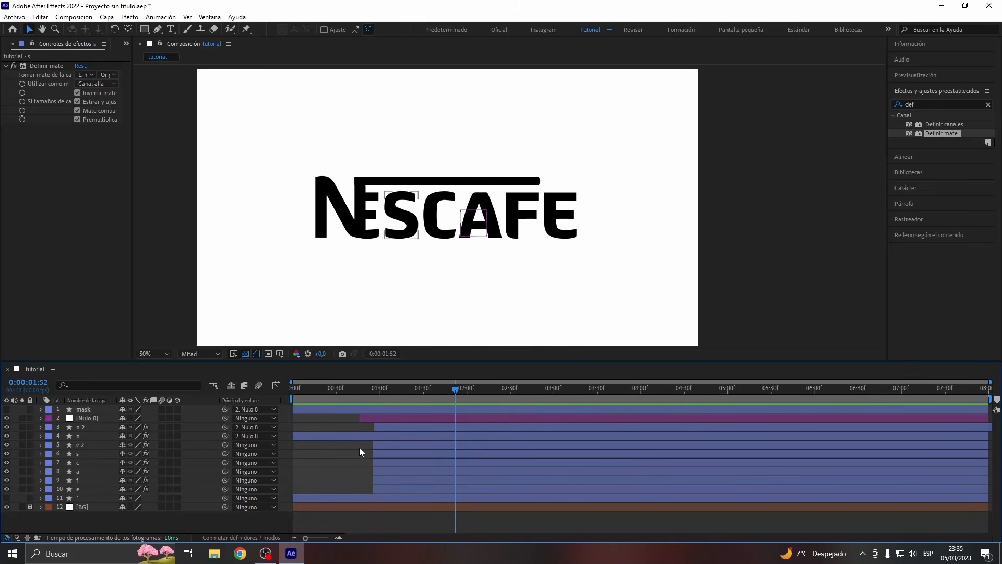
Trim the layers e 2, s, c, a and f to start at 0:00:00:58, leaving out the last e.
scroll(372, 446, "up", 2)
left_click(390, 487)
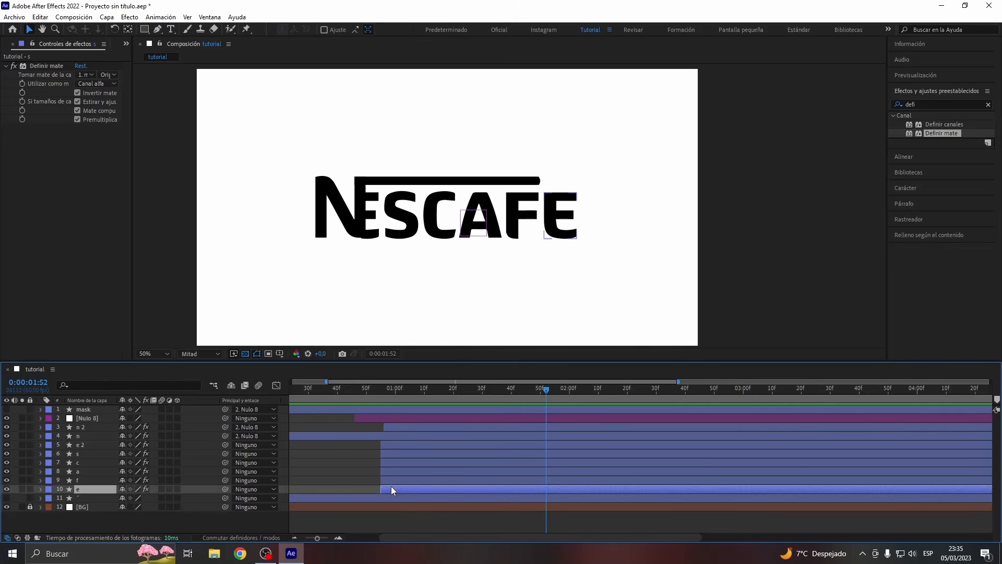
left_click(390, 448, "shift")
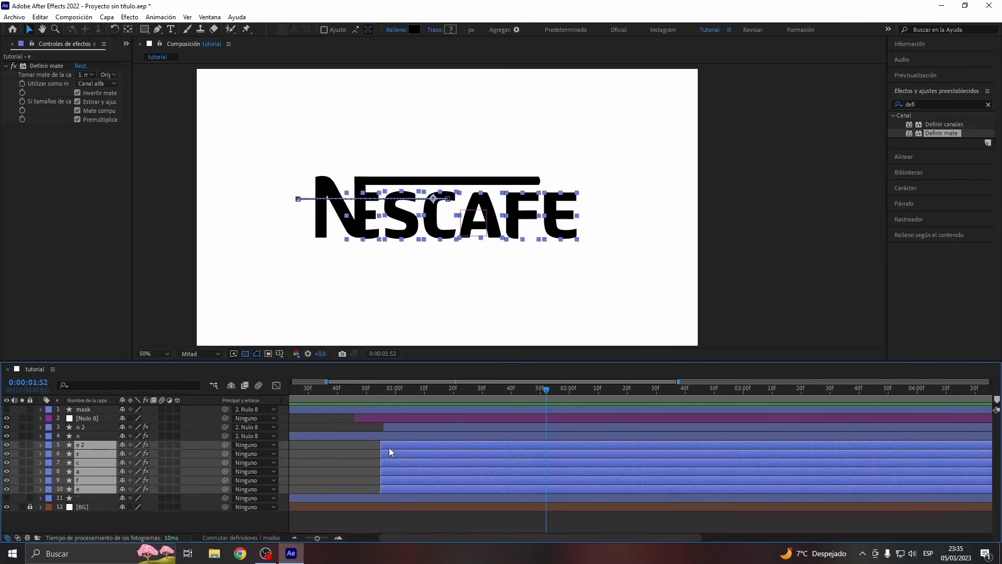
left_click(389, 399)
scroll(386, 398, "up", 3)
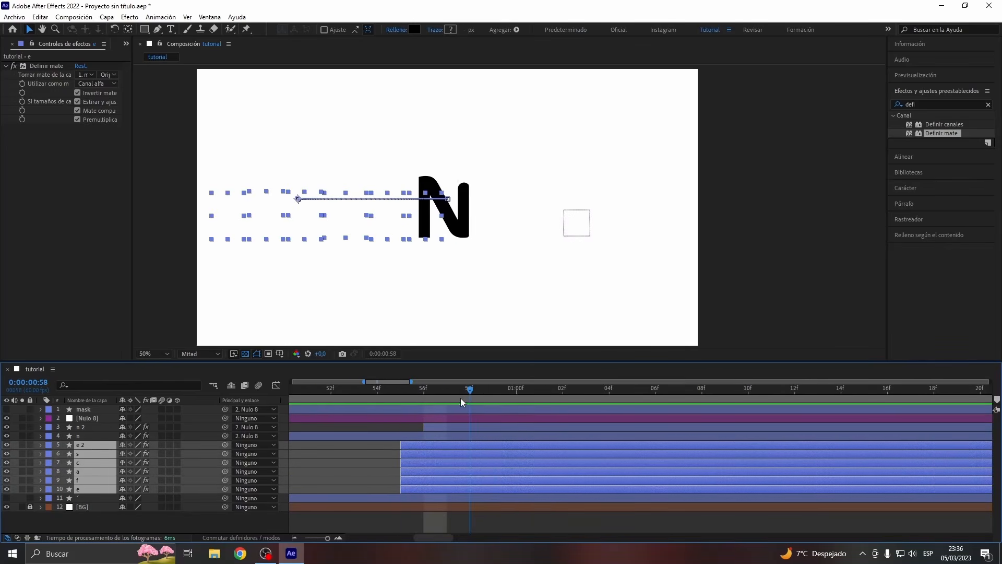
left_click(418, 487, "ctrl")
key("alt+bracketleft")
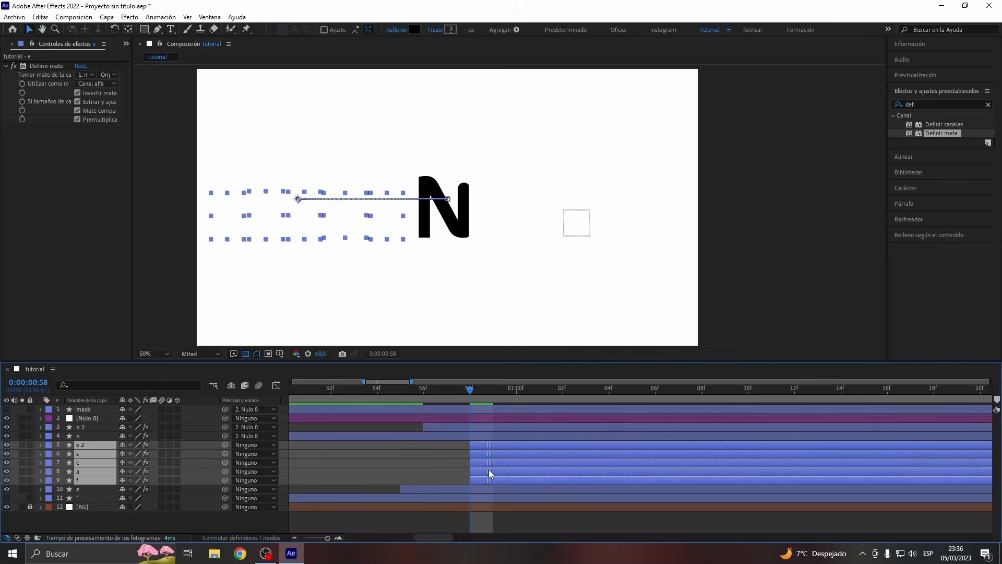
Trim the layers e 2, s, c and a to start at 0:00:01:01.
left_click_drag(520, 390, 534, 393)
left_click(487, 480, "ctrl")
left_click_drag(492, 471, 541, 475)
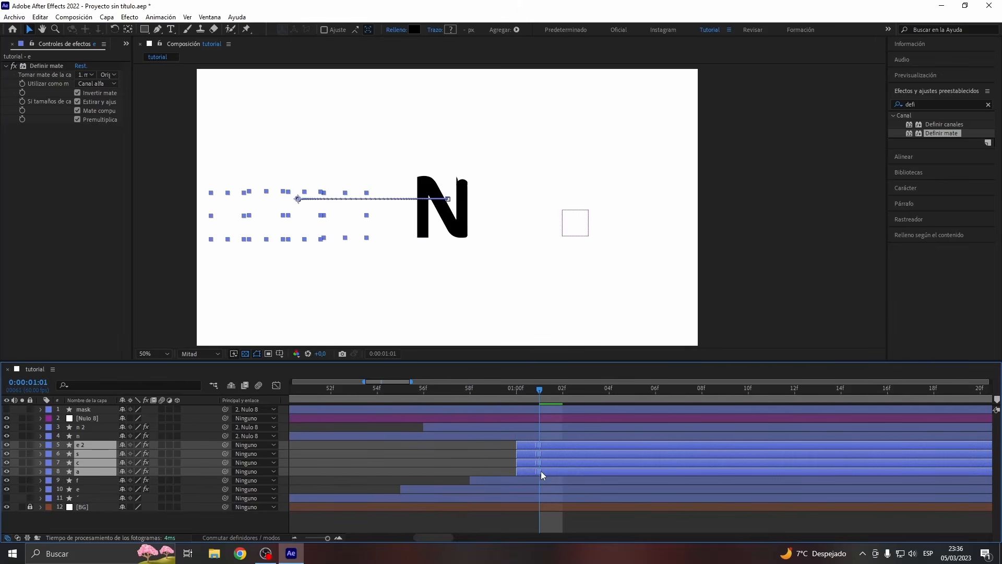
key("alt+bracketleft")
Stagger the remaining letter starts by trimming c to 0:00:01:04, s to 0:00:01:07 and e 2 to 0:00:01:10.
left_click(559, 475, "ctrl")
left_click_drag(566, 397, 748, 394)
key("alt+bracketleft")
left_click(658, 461, "ctrl")
key("alt+bracketleft")
left_click(697, 454, "ctrl")
key("alt+bracketleft")
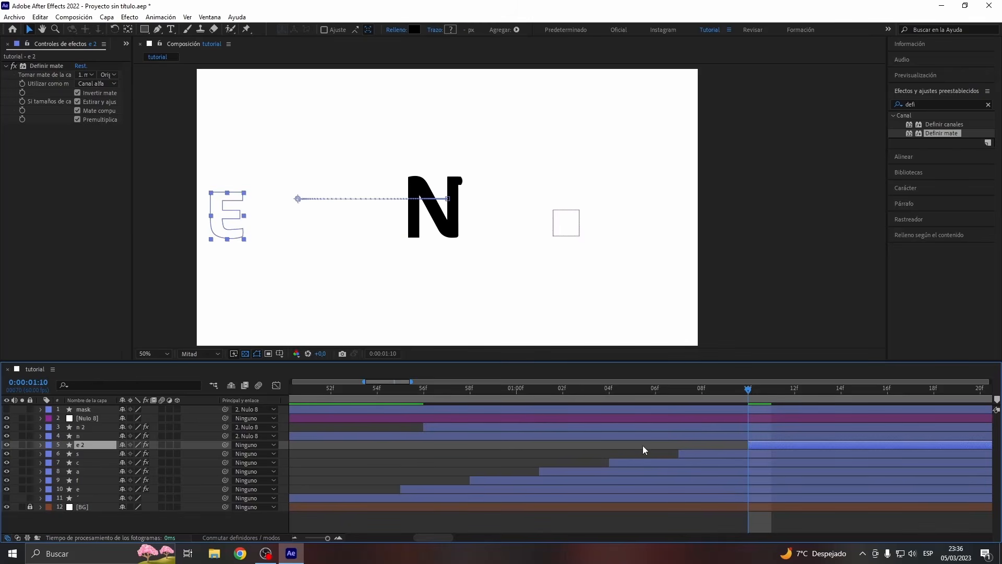
Preview the staggered letter reveal from the start with the composition fitted to the viewer.
left_click(643, 446)
scroll(450, 438, "down", 3)
left_click(442, 390)
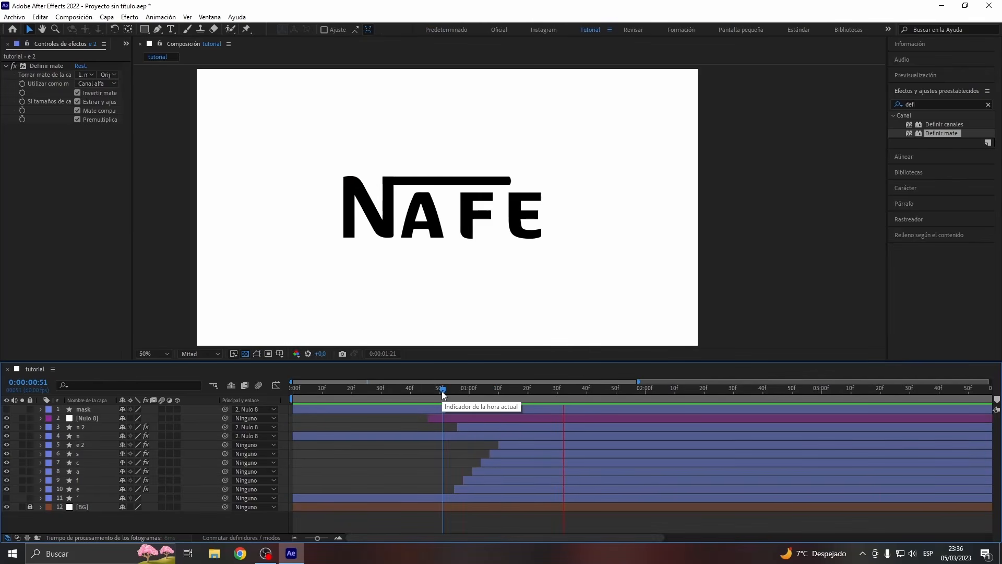
left_click(437, 390)
key("space")
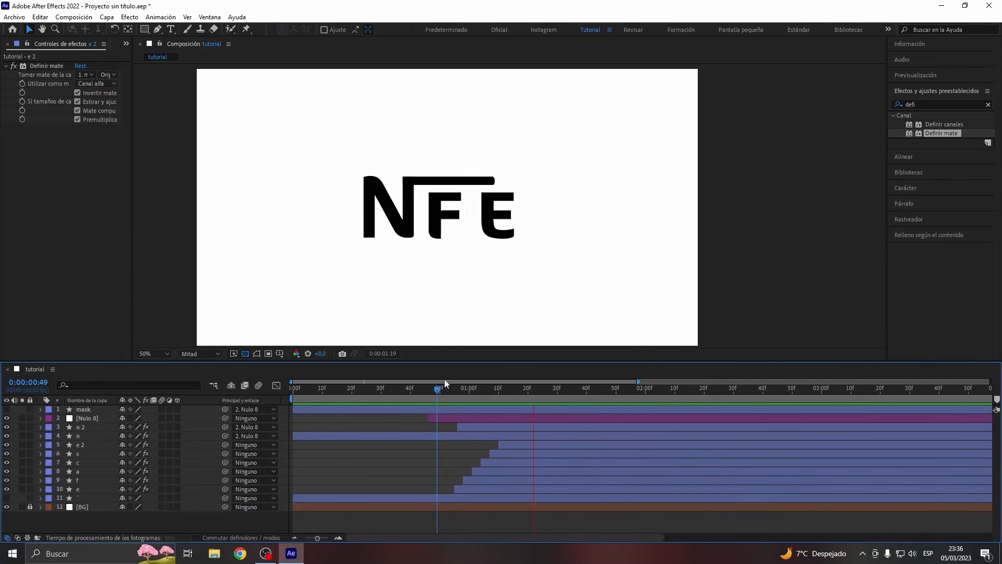
left_click_drag(437, 391, 293, 407)
key("space")
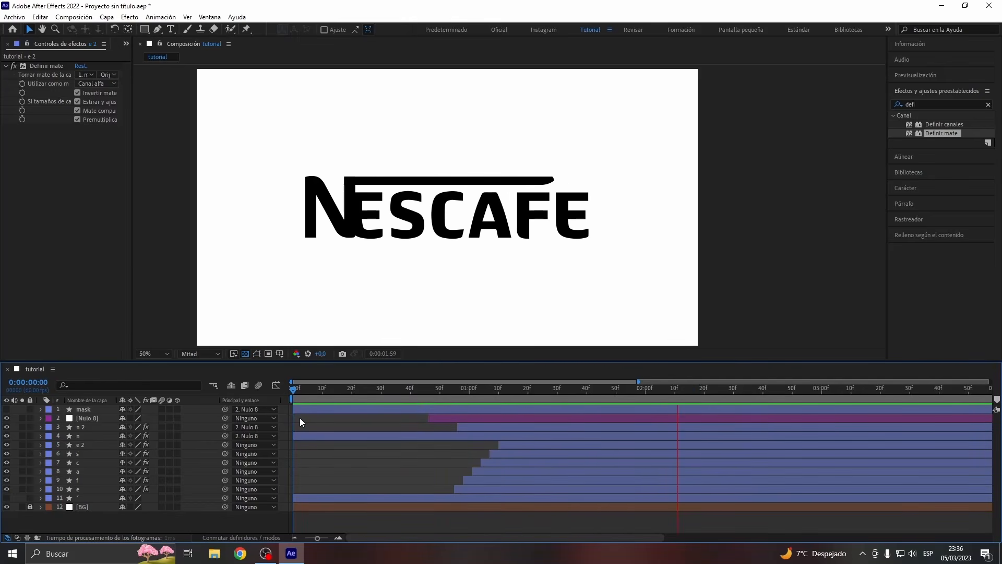
left_click(153, 354)
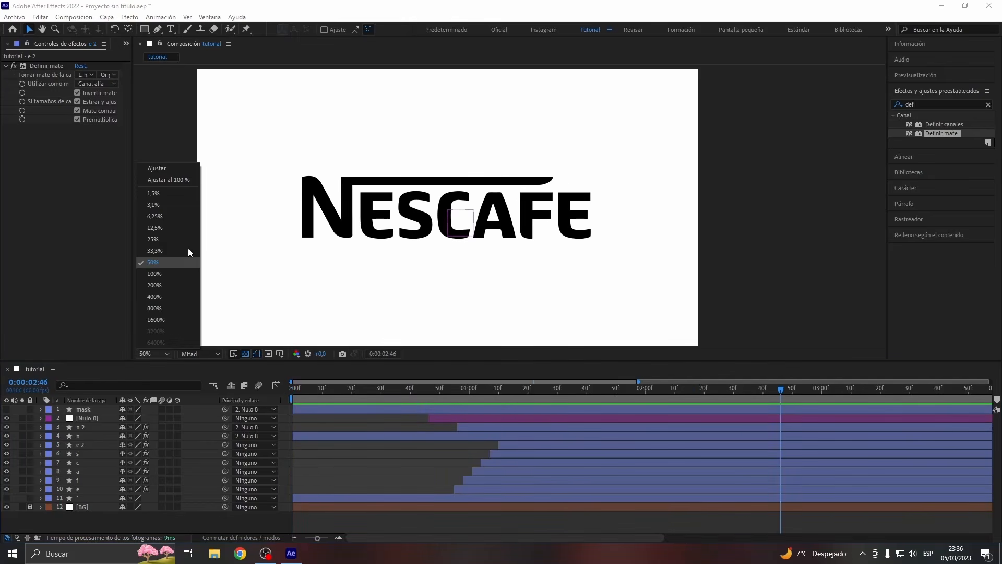
left_click(172, 164)
key("space")
key("space")
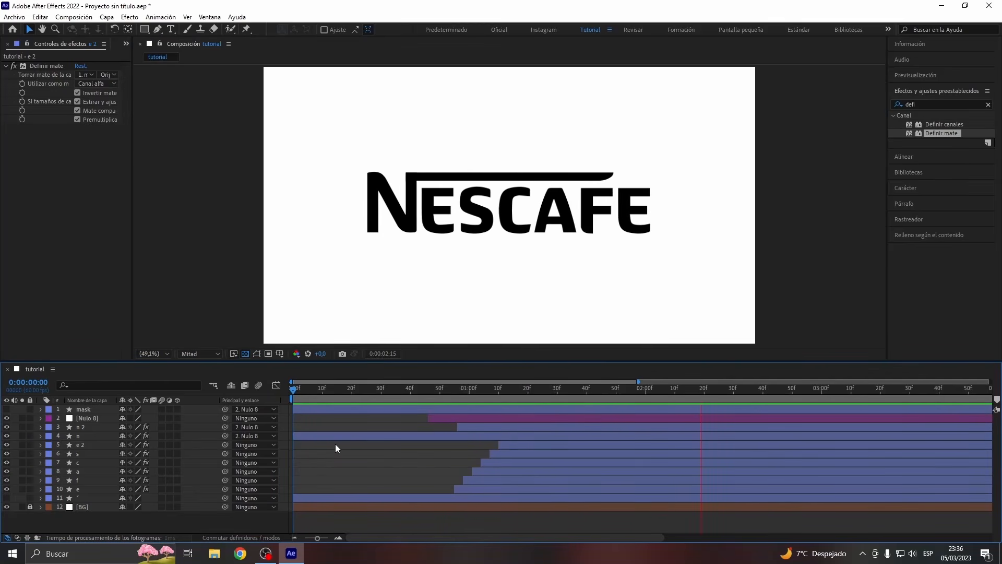
key("space")
Make the red accent layer visible and draw an open three-point mask path along its curve with the Pen tool.
left_click(81, 497)
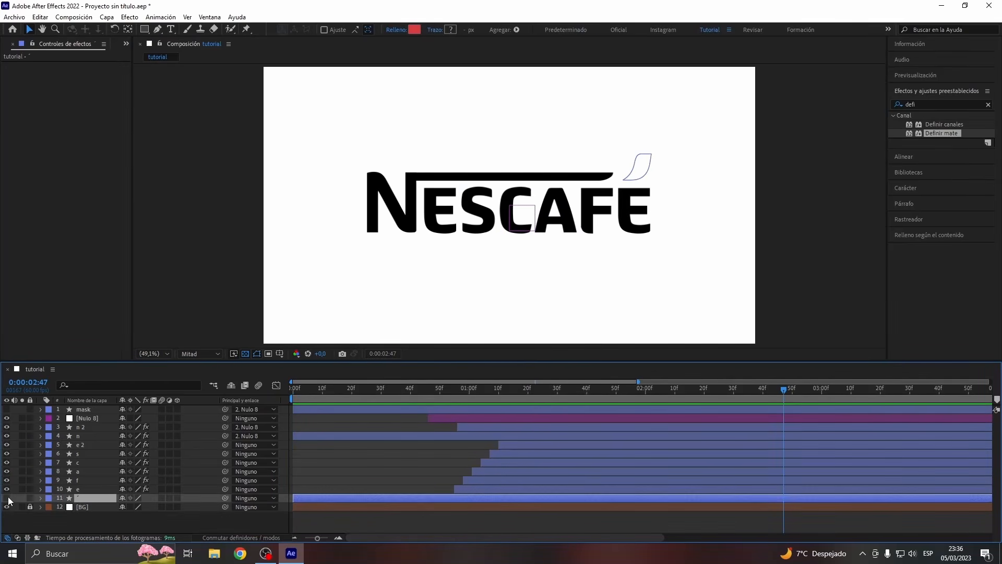
scroll(634, 162, "up", 4)
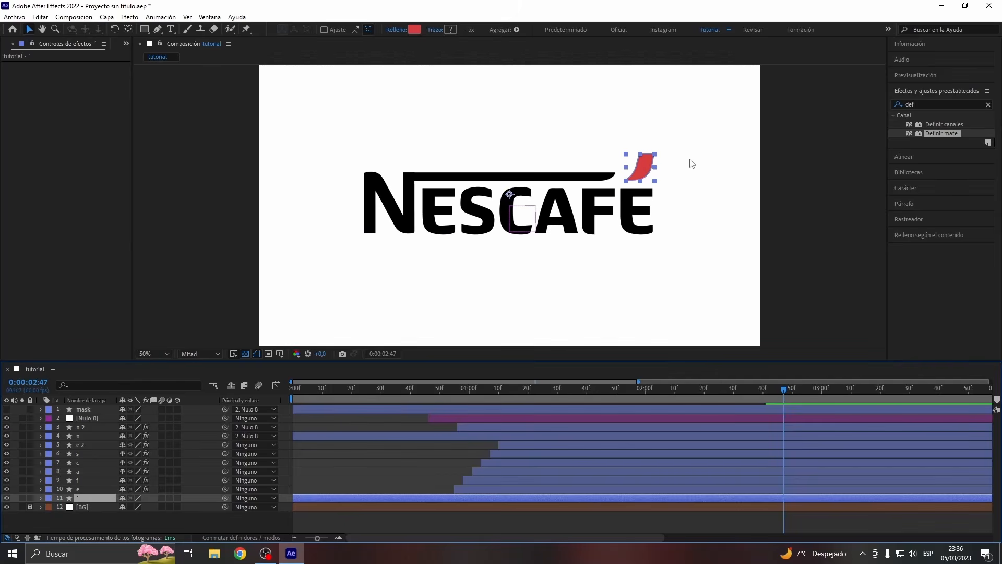
left_click_drag(556, 194, 524, 230)
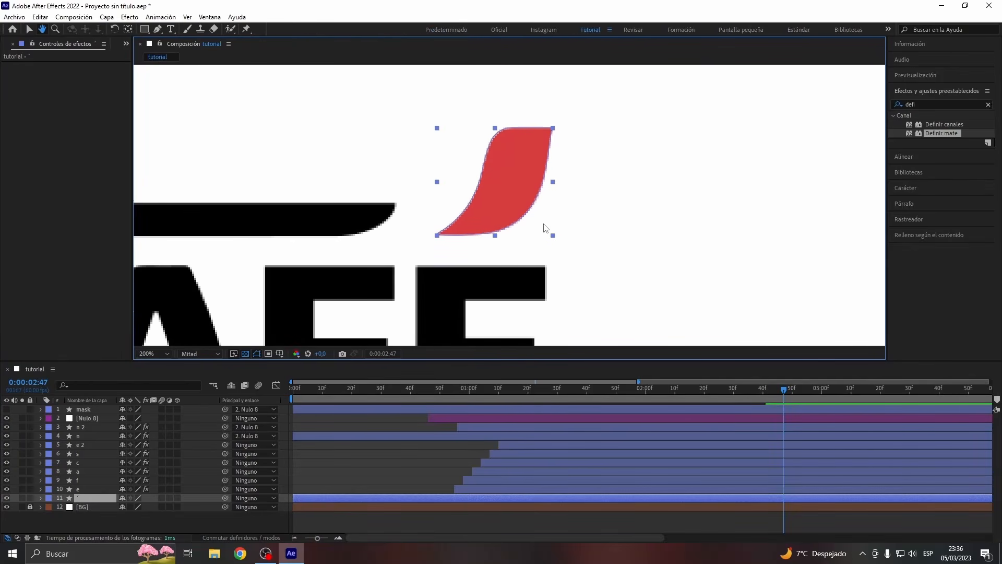
left_click(157, 30)
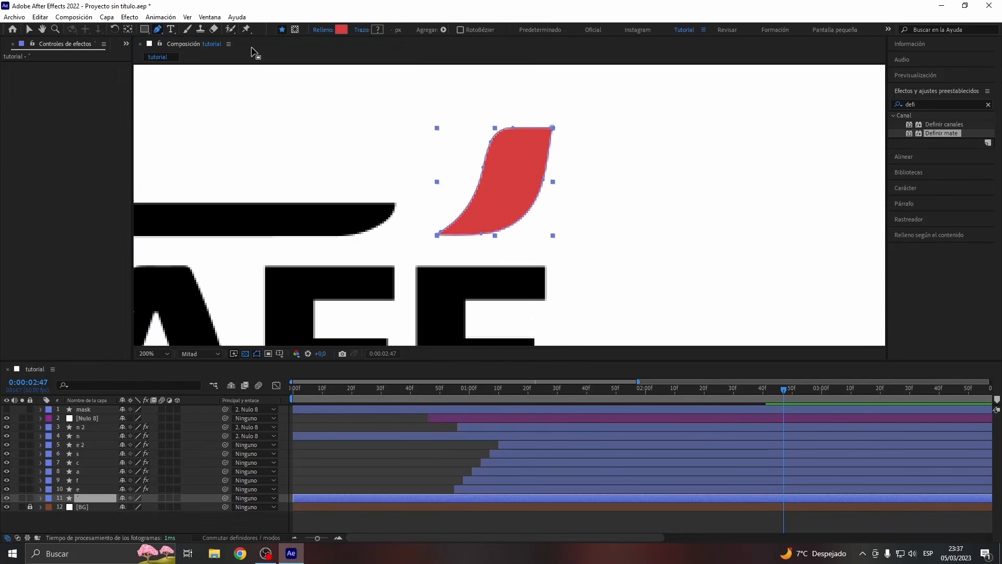
left_click(295, 30)
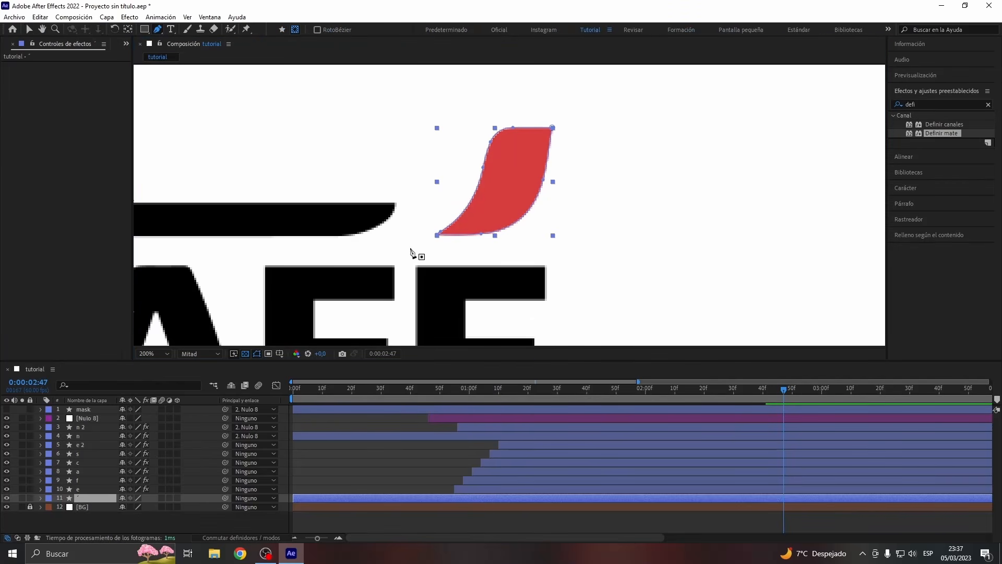
left_click(410, 246)
left_click_drag(487, 215, 502, 193)
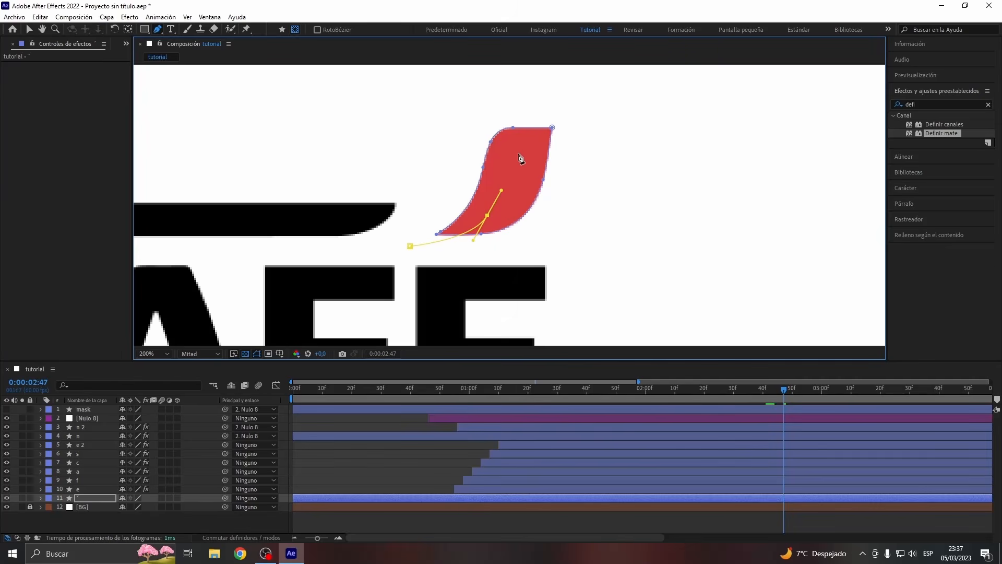
mouse_move(519, 152)
left_mouse_down()
mouse_move(529, 145)
mouse_move(502, 157)
left_mouse_up()
left_click_drag(488, 215, 494, 211)
key("v")
left_click(424, 497)
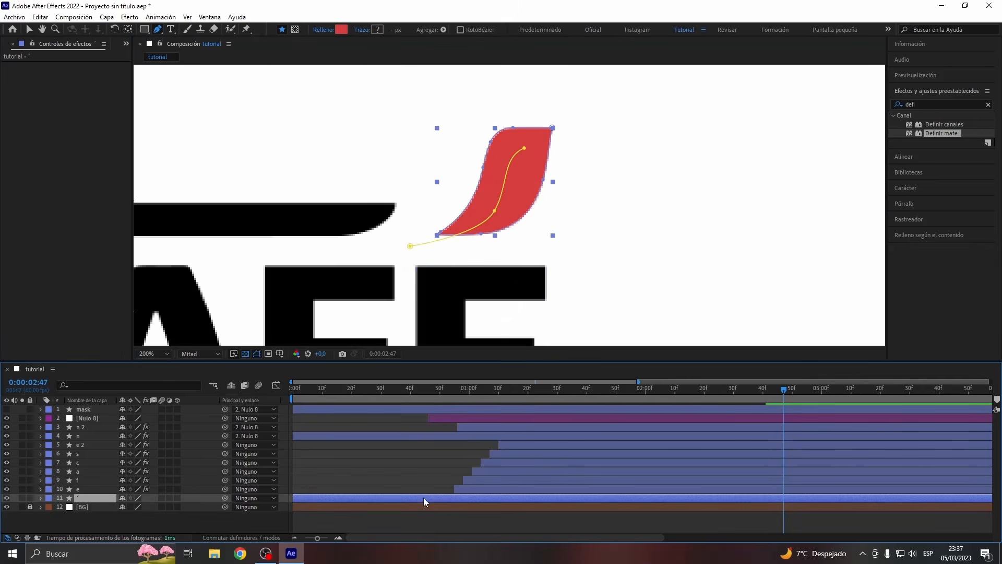
Copy the Trazo effect from n 2 to the accent layer and set its Trazado to Máscara 1.
left_click(82, 427)
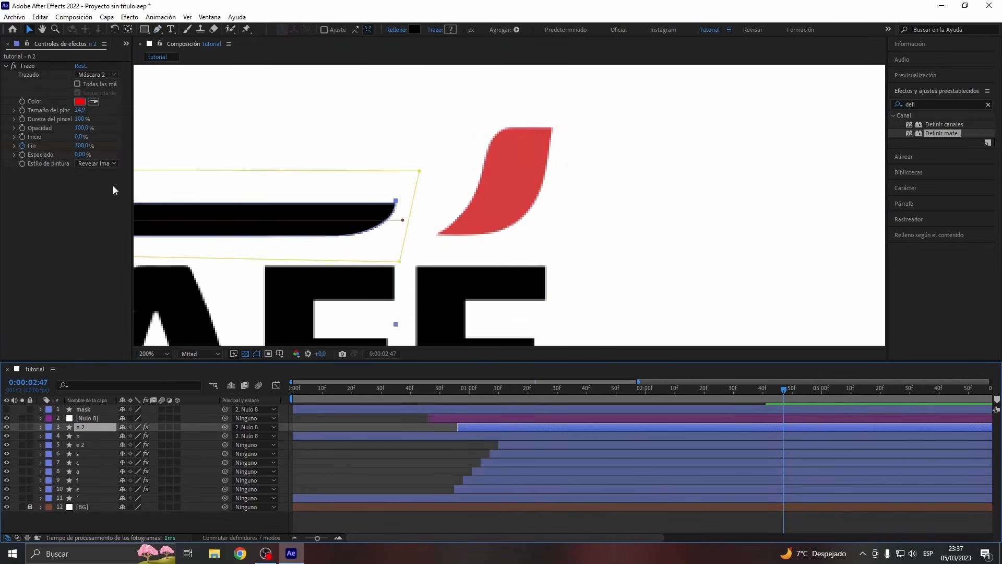
left_click(32, 65)
left_click(415, 497)
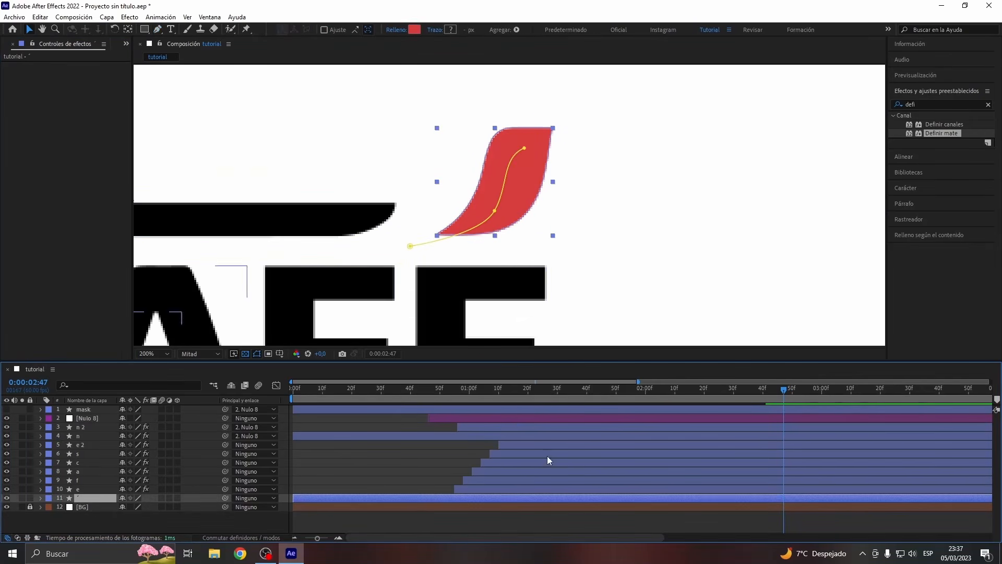
key("ctrl+v")
scroll(667, 476, "down", 4)
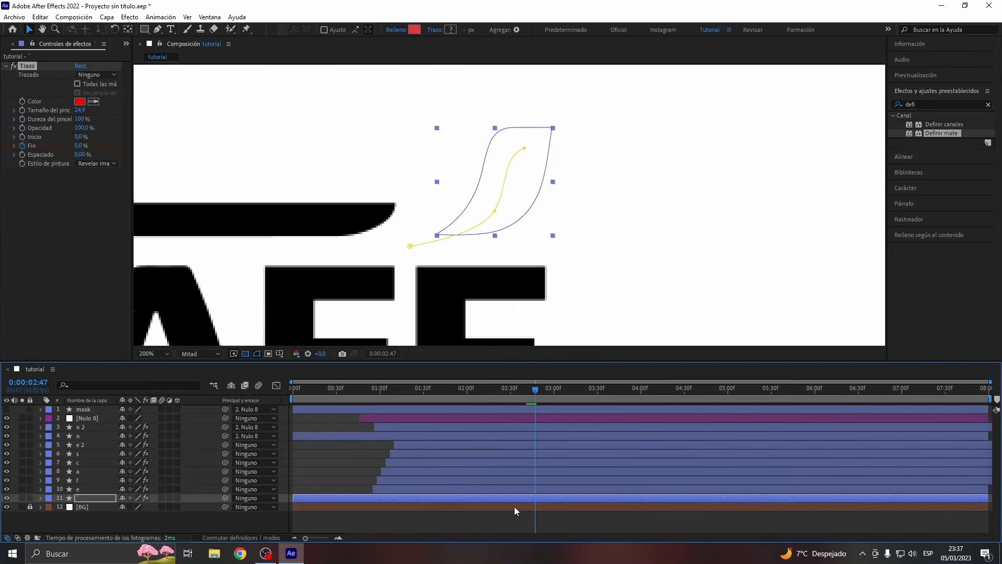
key("u")
left_click(96, 74)
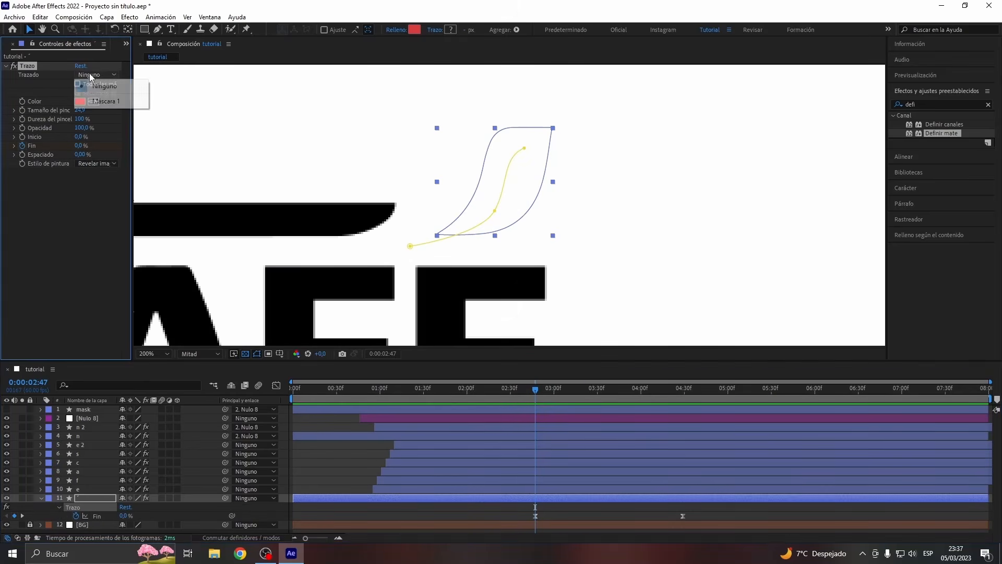
left_click(106, 100)
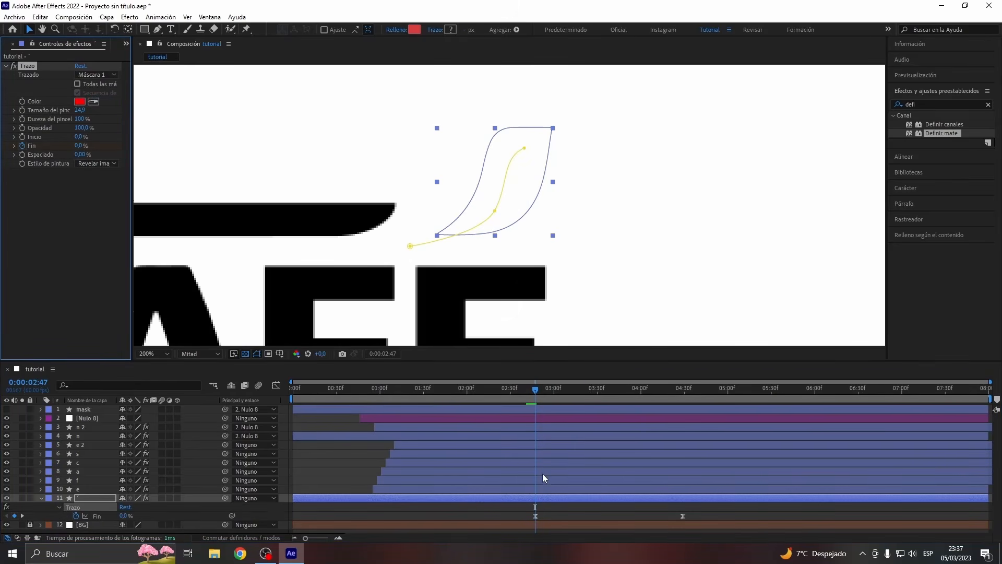
Preview the accent's stroke reveal and set its brush size to 37,3 to cover the whole shape.
left_click(551, 511)
key("space")
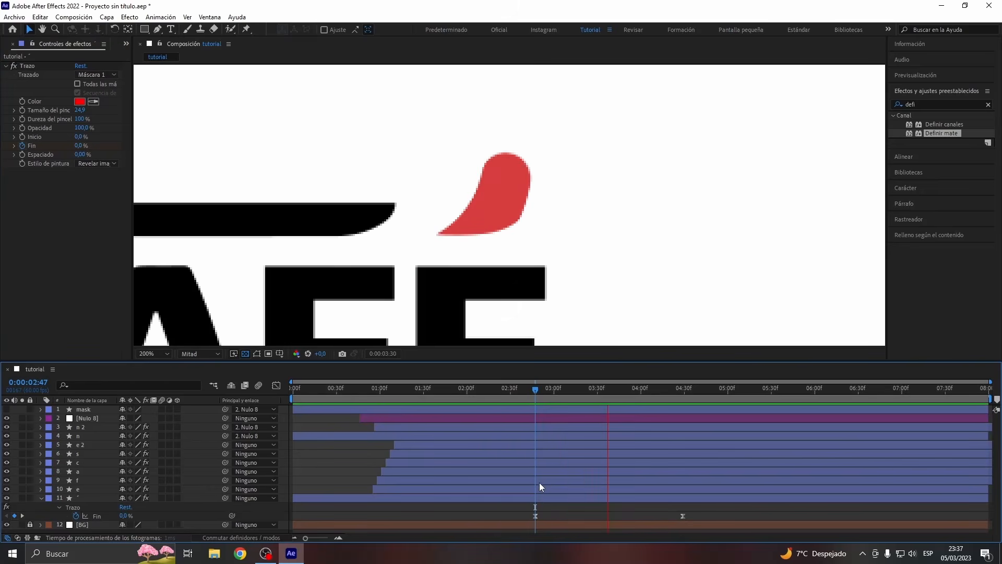
key("space")
left_click(645, 497)
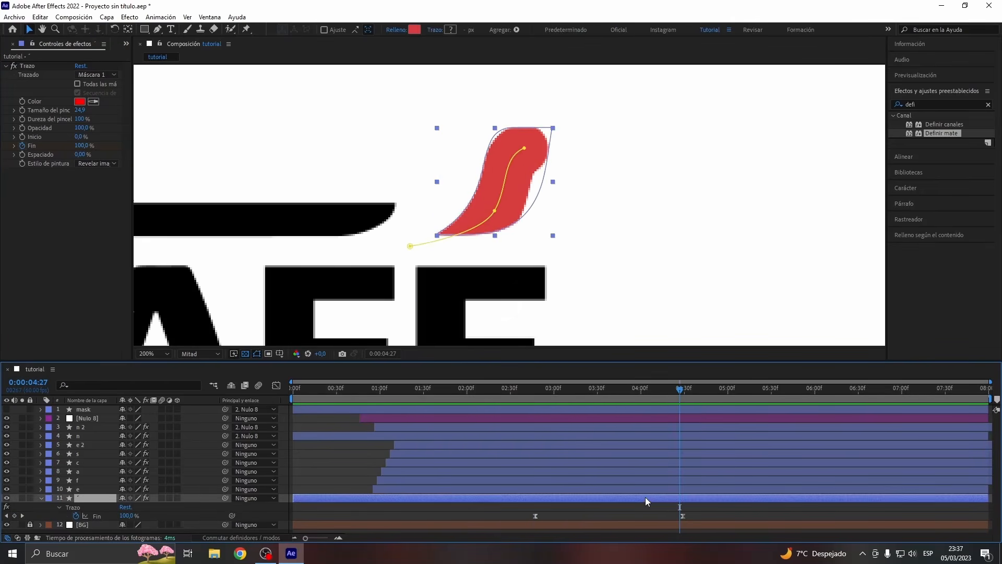
mouse_move(612, 385)
left_mouse_down()
mouse_move(608, 396)
mouse_move(668, 404)
left_mouse_up()
left_click_drag(83, 114, 119, 111)
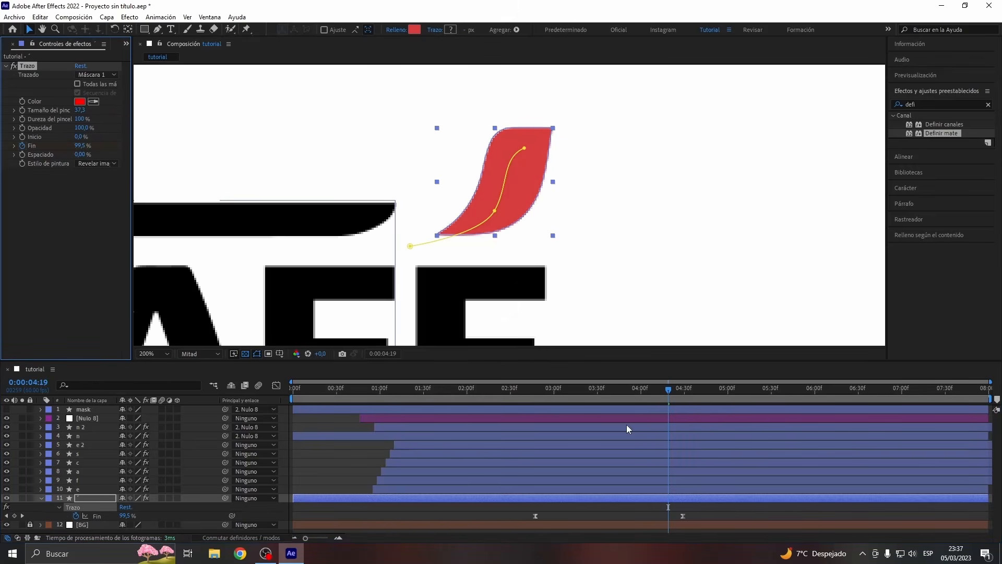
Replay the accent's drawing animation to check the stroke coverage.
left_click(524, 392)
key("space")
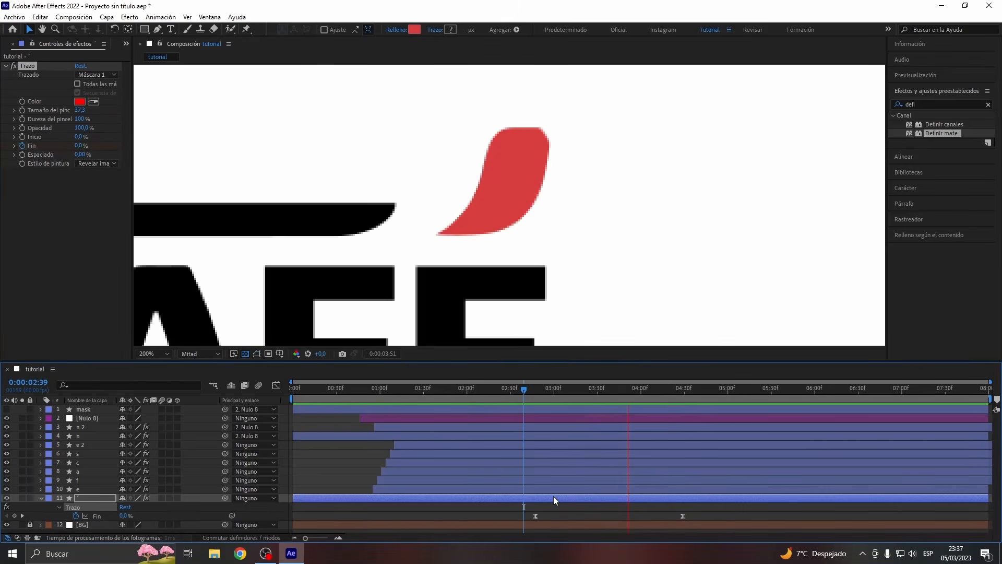
key("space")
left_click(512, 389)
key("space")
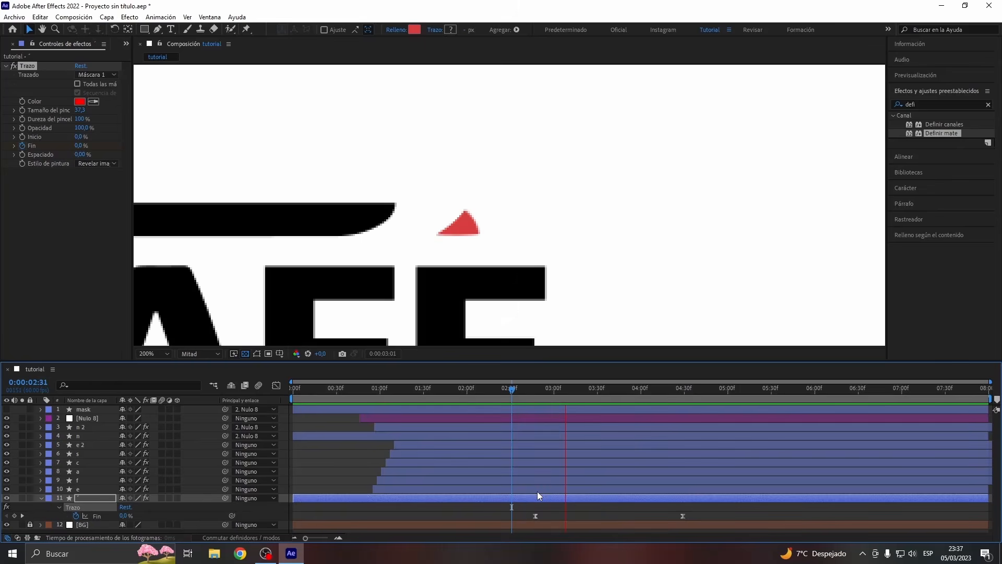
key("space")
Move the accent's first Fin keyframe to about 0:00:02:00 and preview the full logo.
left_click(557, 514)
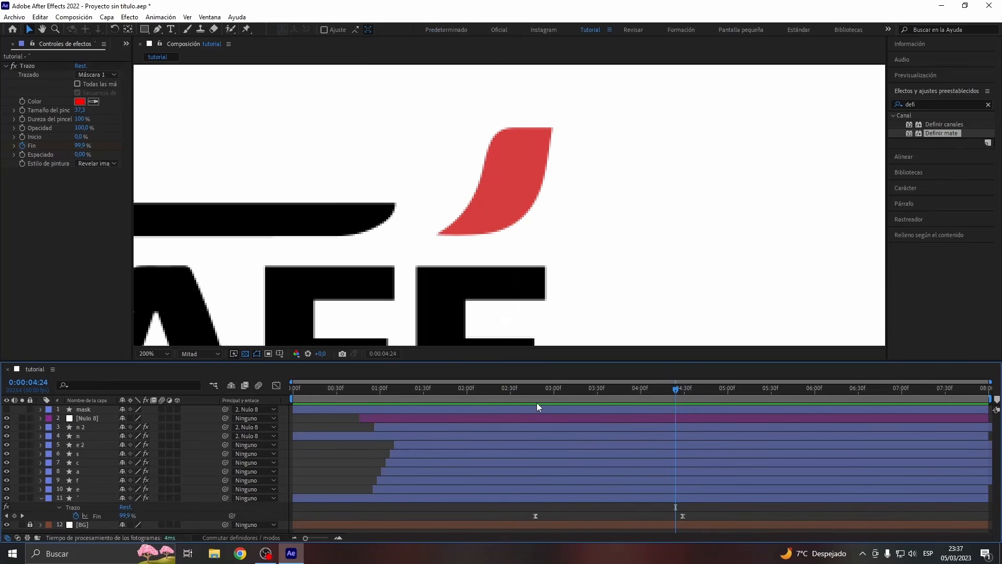
left_click(515, 389)
left_click_drag(515, 389, 465, 391)
key("comma")
key("comma")
left_click_drag(535, 516, 465, 515)
left_click(487, 515)
key("space")
left_click_drag(465, 390, 555, 415)
key("space")
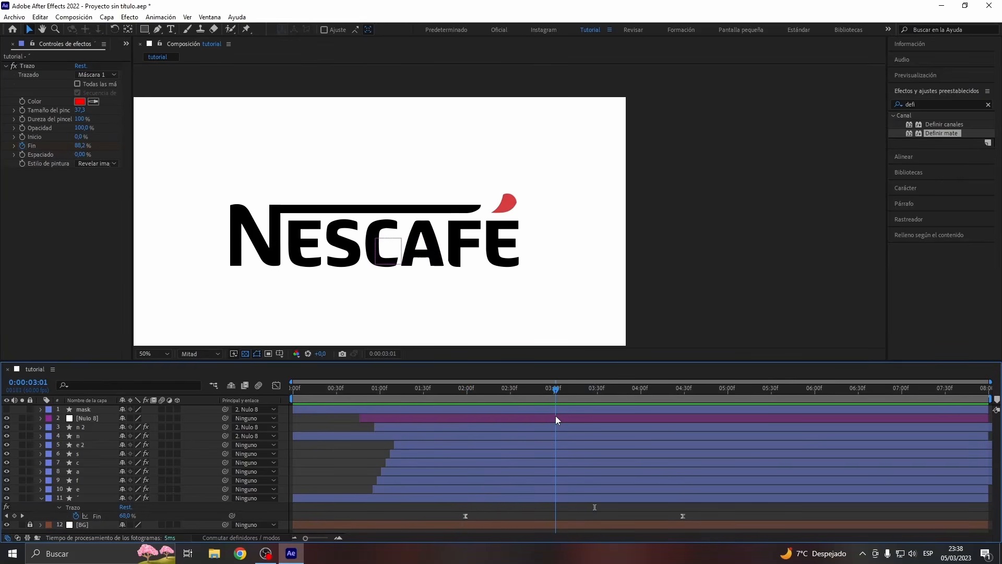
Move the accent's last Fin keyframe to about 0:00:03:20 and preview the faster reveal.
left_click_drag(683, 516, 583, 515)
left_click_drag(556, 390, 456, 401)
key("space")
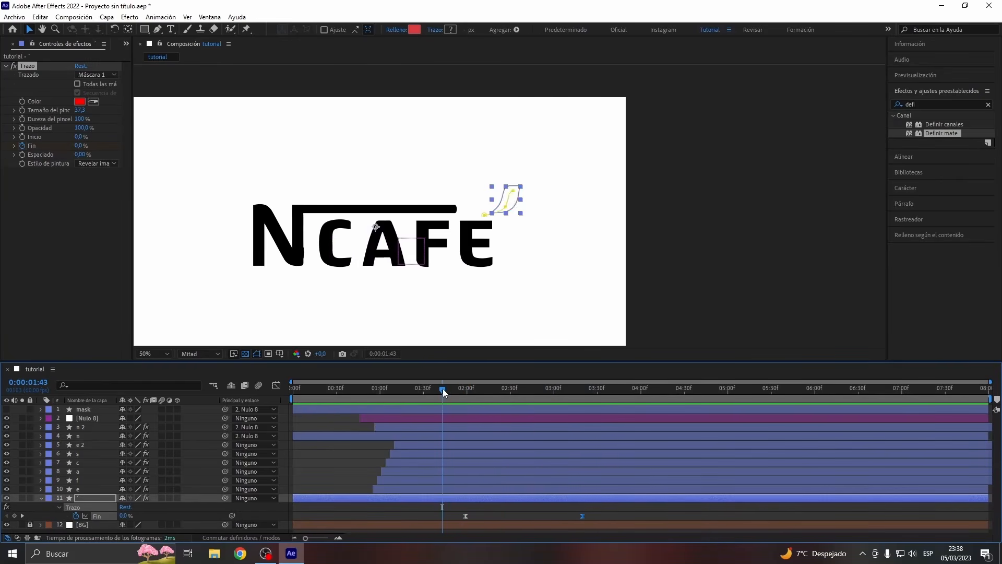
key("space")
Shorten the first Fin keyframe's outgoing handle in the speed graph and preview the animation from the start.
left_click_drag(604, 512, 413, 525)
left_click(276, 385)
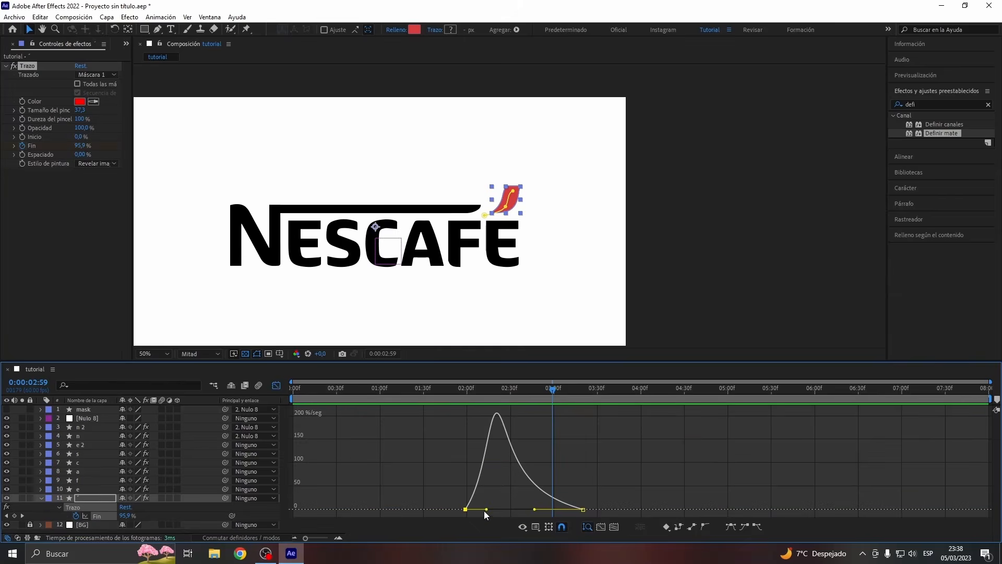
left_click_drag(484, 510, 470, 510)
left_click(276, 385)
left_click_drag(462, 390, 290, 392)
key("space")
key("space")
Fine-tune the first Fin keyframe's outgoing influence in the speed graph and replay the accent reveal.
key("space")
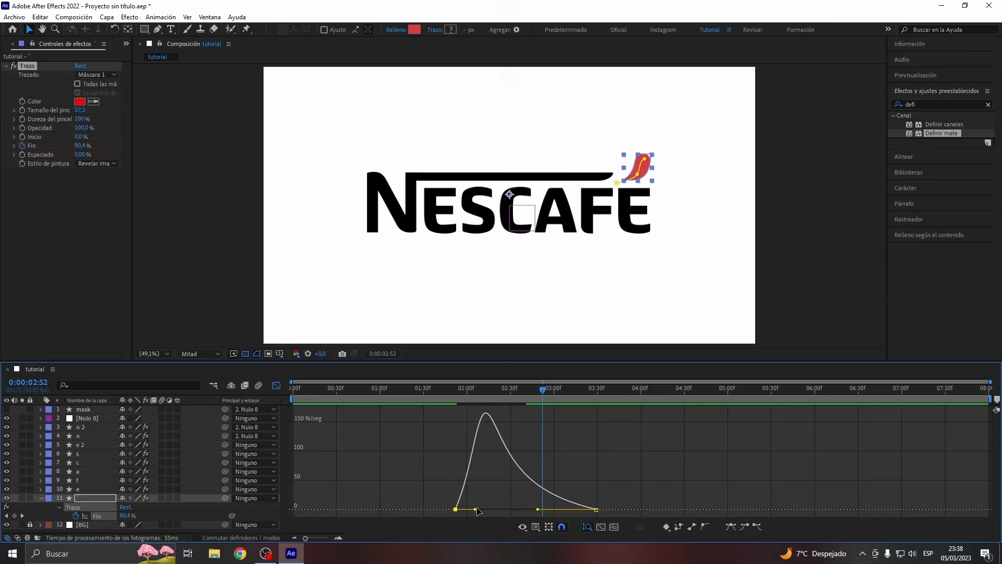
left_click_drag(478, 510, 472, 511)
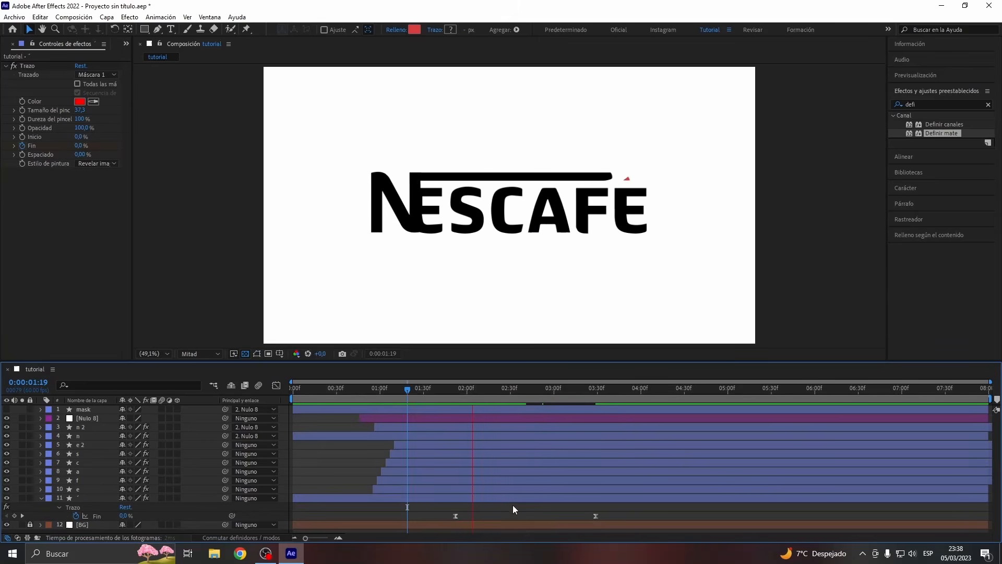
left_click(454, 393)
left_click(413, 396)
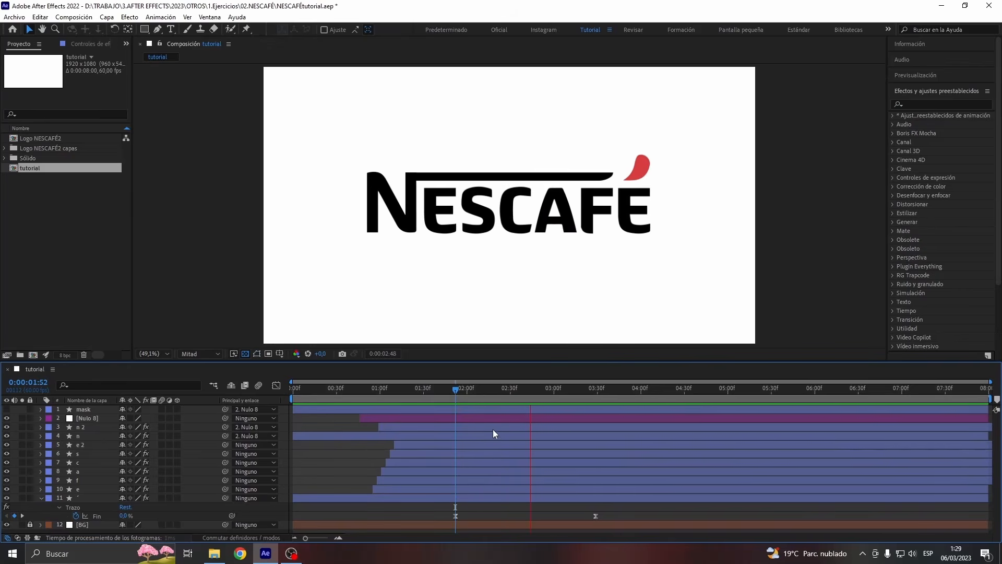
left_click(449, 393)
Add opacity keyframes of 100% to the accent layer at 0:00:01:52 and 0:00:02:25.
left_click(477, 498)
left_click(456, 392)
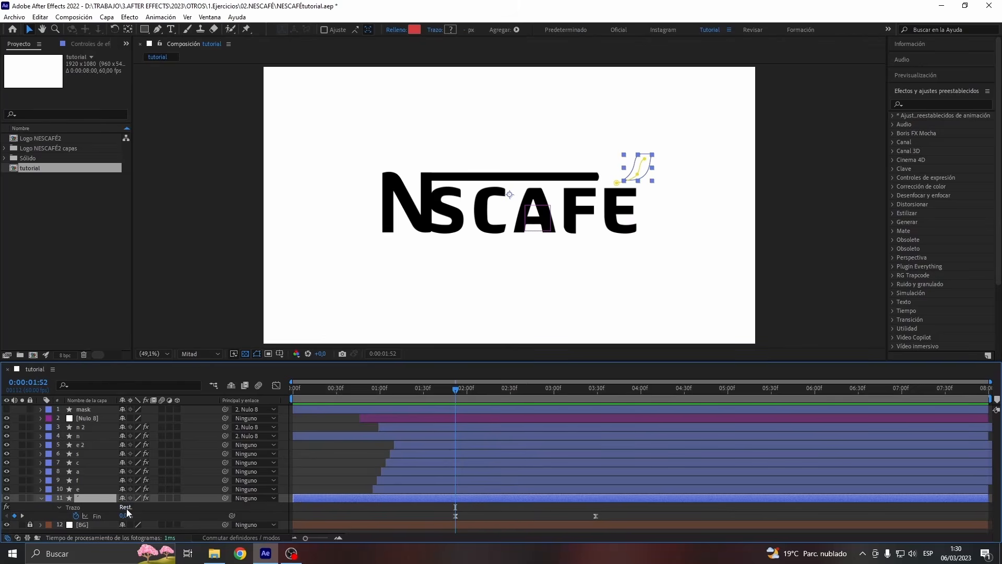
key("t")
left_click(66, 507)
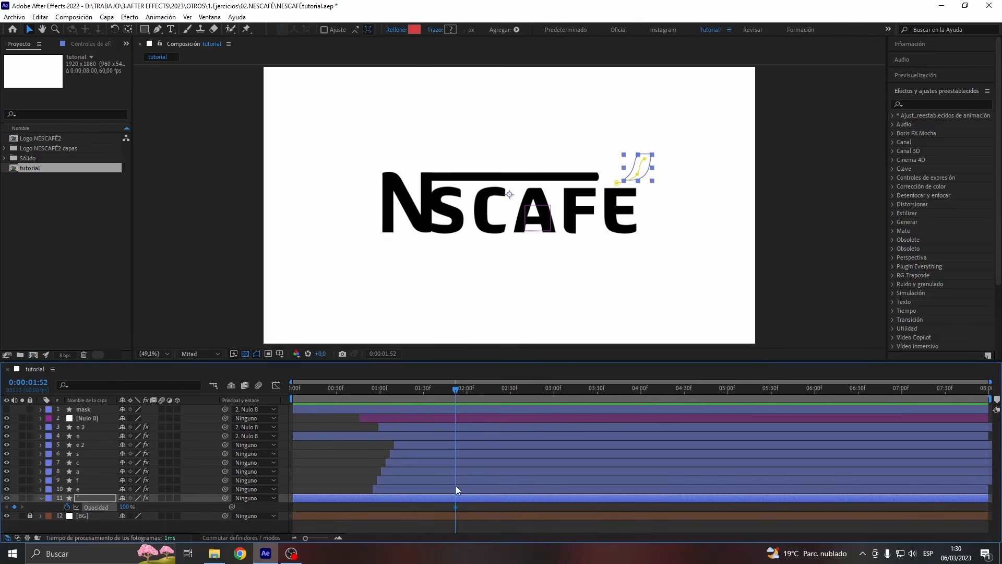
key("u")
left_click_drag(465, 387, 503, 398)
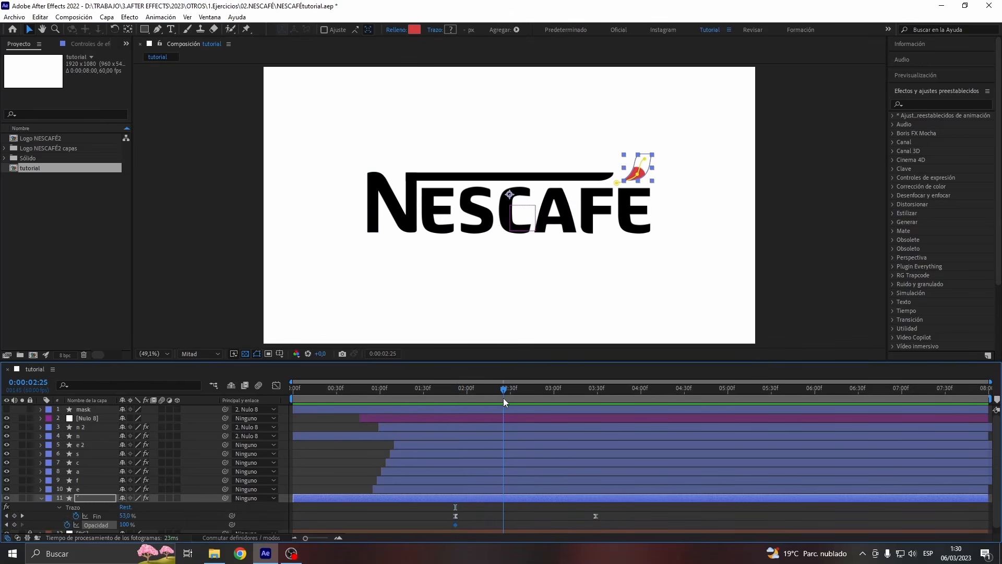
left_click(6, 524)
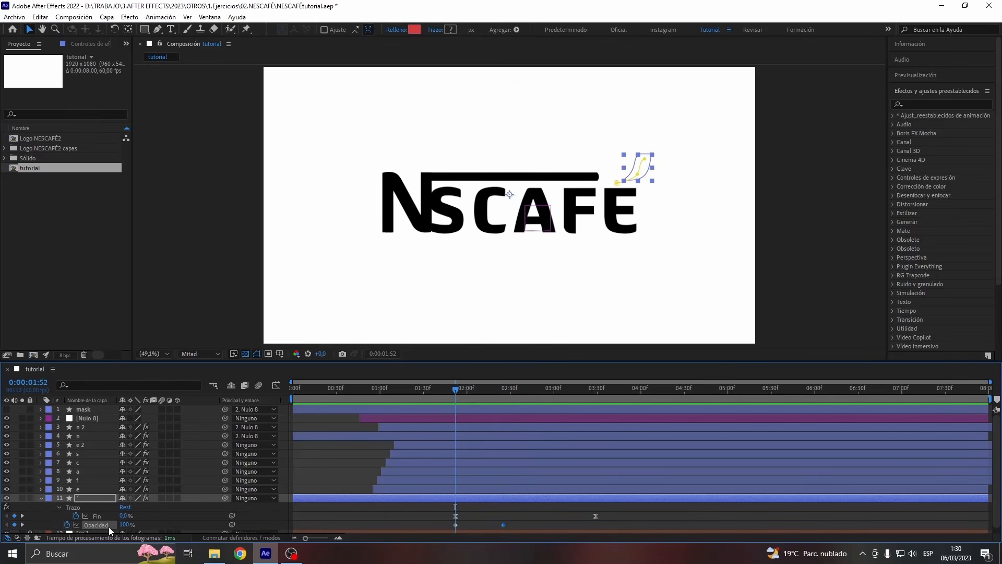
Set the accent's opacity to 0% at 0:00:01:52, apply Easy Ease to both opacity keyframes and preview the fade-in.
left_click_drag(124, 524, 58, 529)
left_click_drag(523, 522, 423, 534)
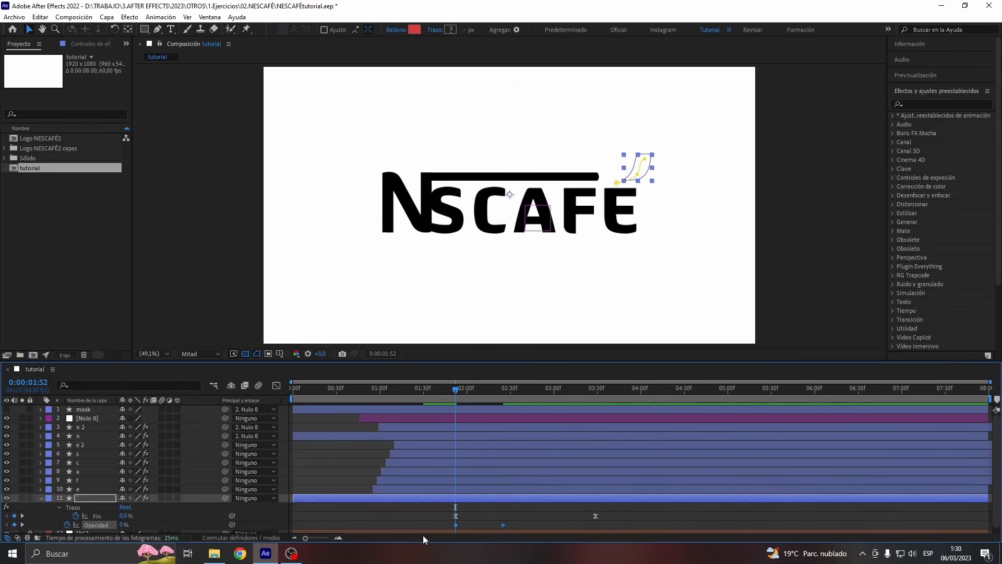
key("F9")
left_click(478, 511)
key("space")
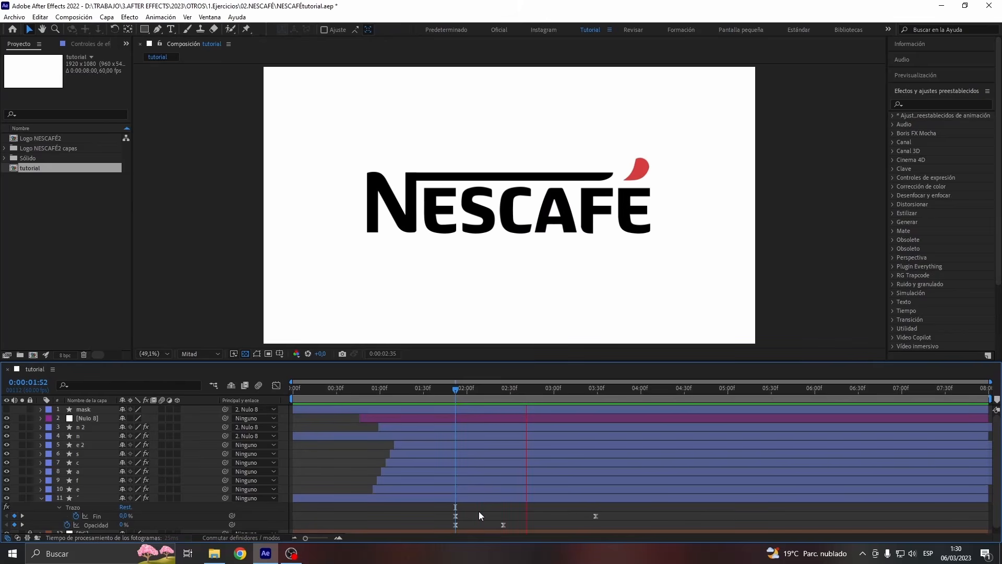
Shorten the incoming handle of the accent's second Opacity keyframe in the speed graph and preview the fade-in.
left_click(447, 391)
key("space")
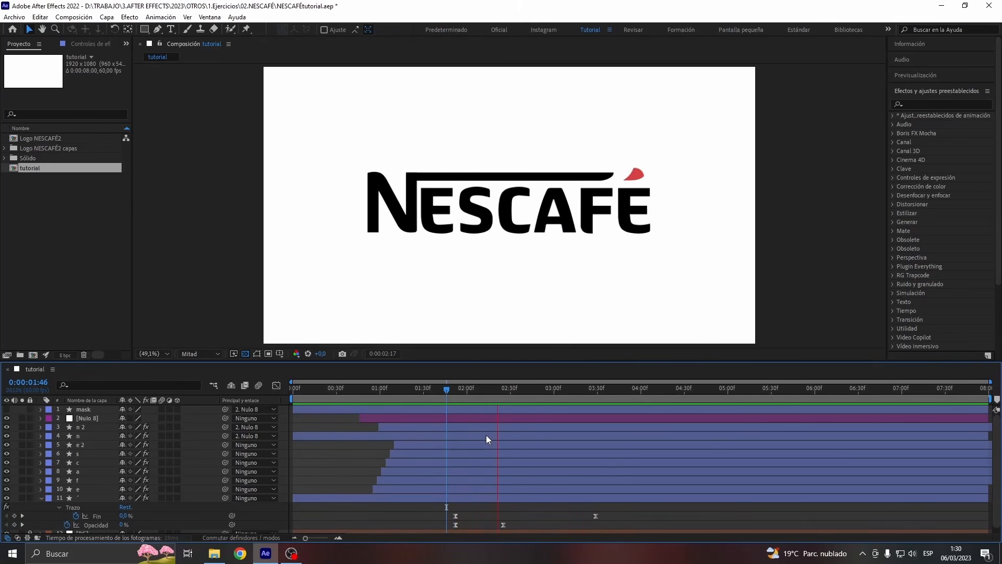
left_click(276, 386)
left_click_drag(487, 509, 491, 510)
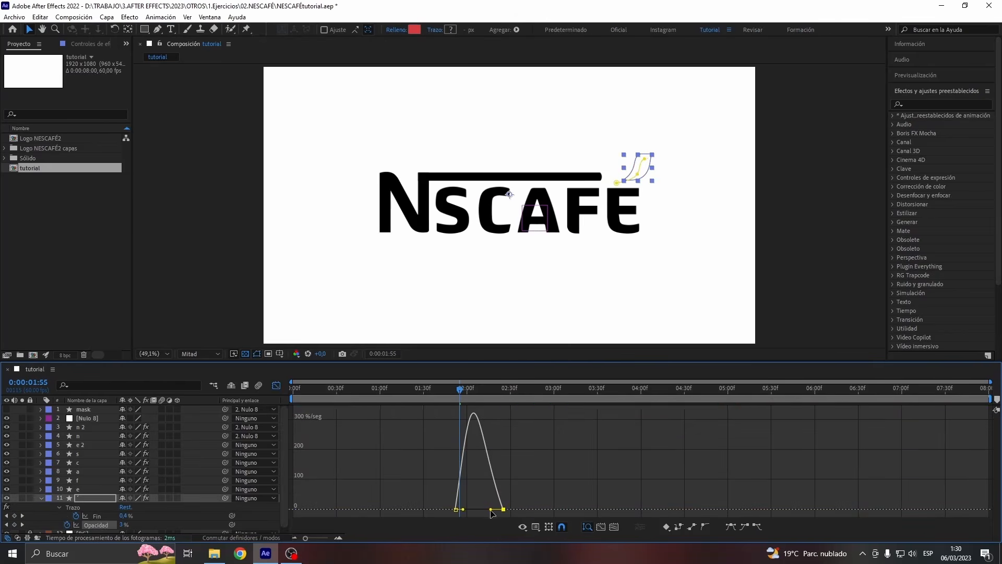
left_click(276, 386)
key("space")
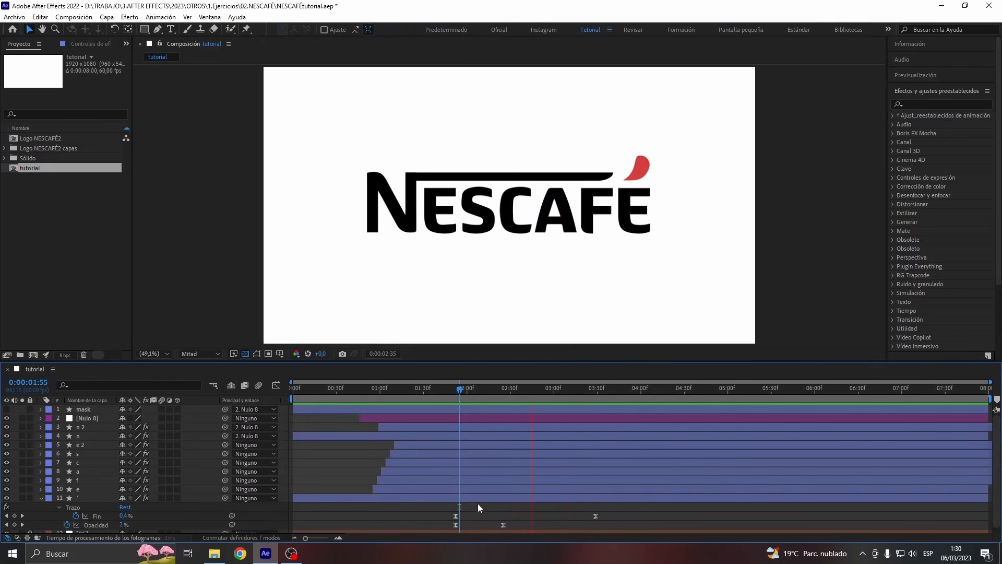
Move the accent's last Fin keyframe slightly earlier on the timeline and replay the accent reveal.
left_click(543, 510)
left_click(452, 390)
key("space")
left_click(448, 391)
key("space")
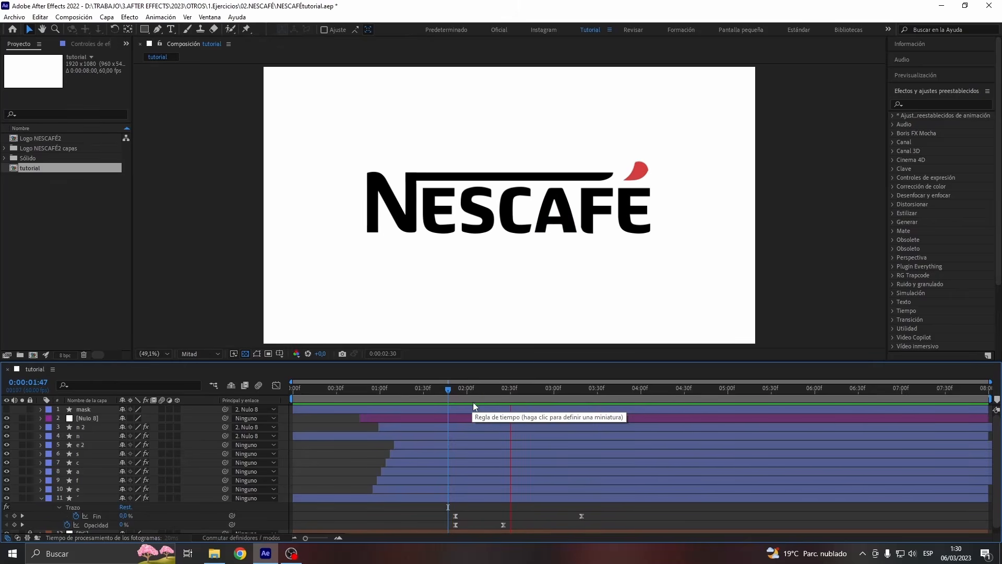
Try an even earlier position for the accent's last Fin keyframe, preview it and undo the move.
left_click_drag(581, 516, 575, 516)
left_click(457, 391)
key("space")
key("ctrl+z")
Replay the accent reveal from just before its first keyframe and save the project.
left_click_drag(457, 391, 439, 421)
key("space")
key("ctrl+s")
Reveal the layers' keyframes, end the work area at 0:00:03:30 and preview the logo animation from near the start.
key("m")
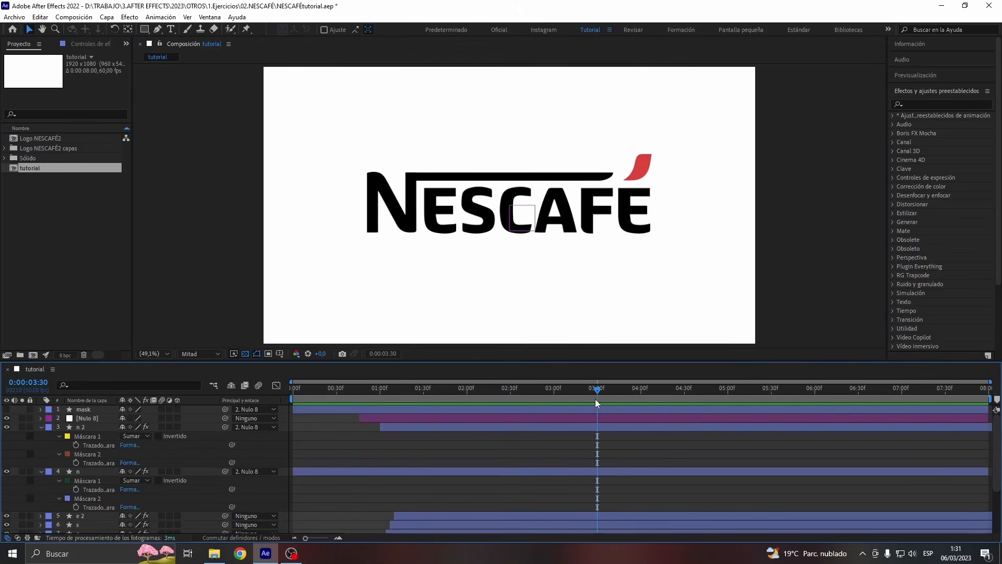
key("u")
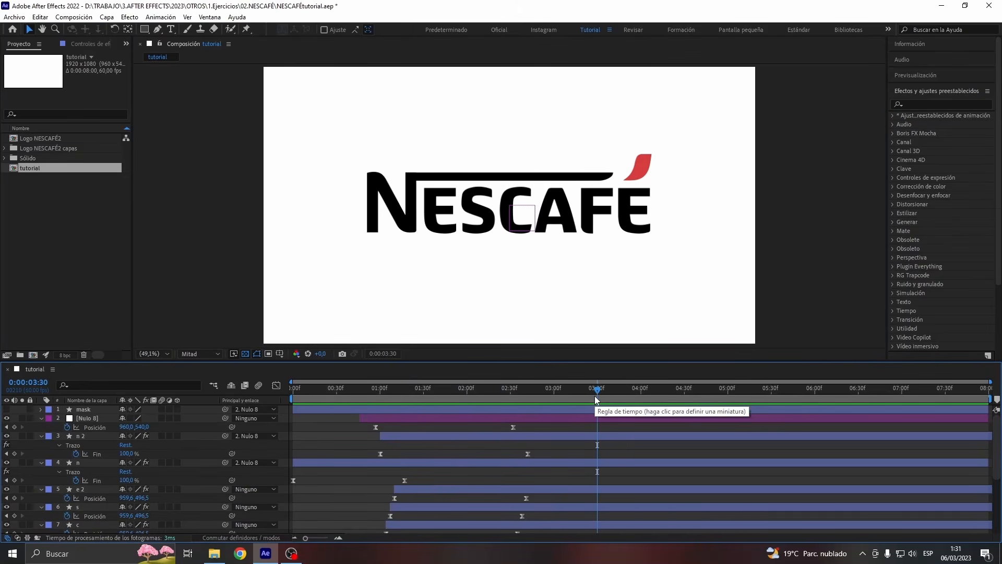
key("n")
left_click_drag(594, 395, 306, 397)
key("space")
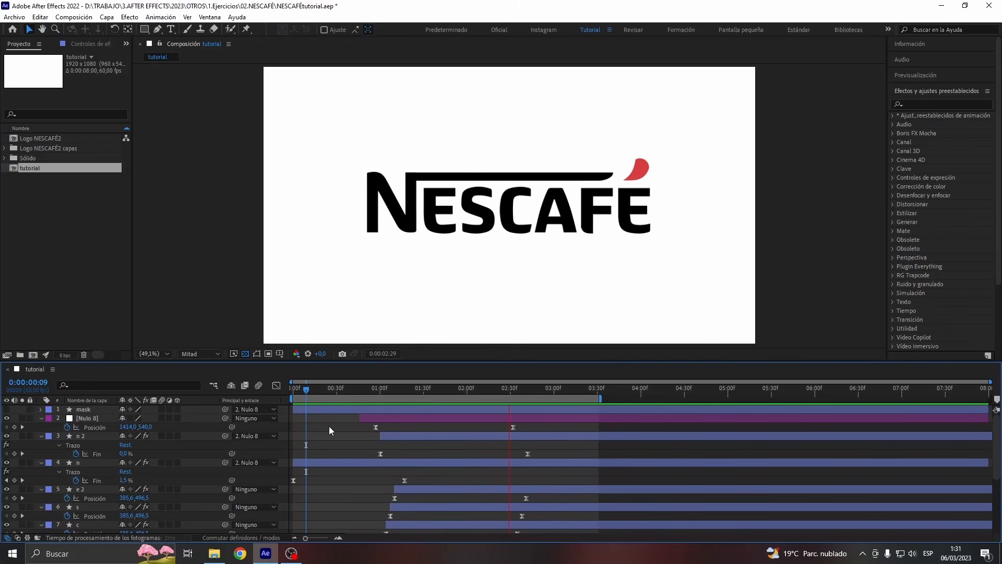
key("space")
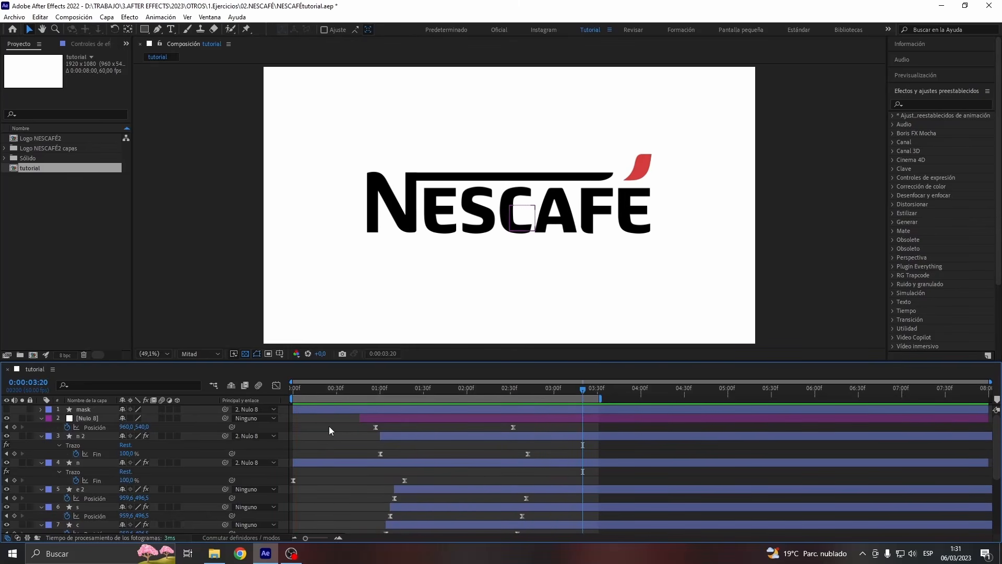